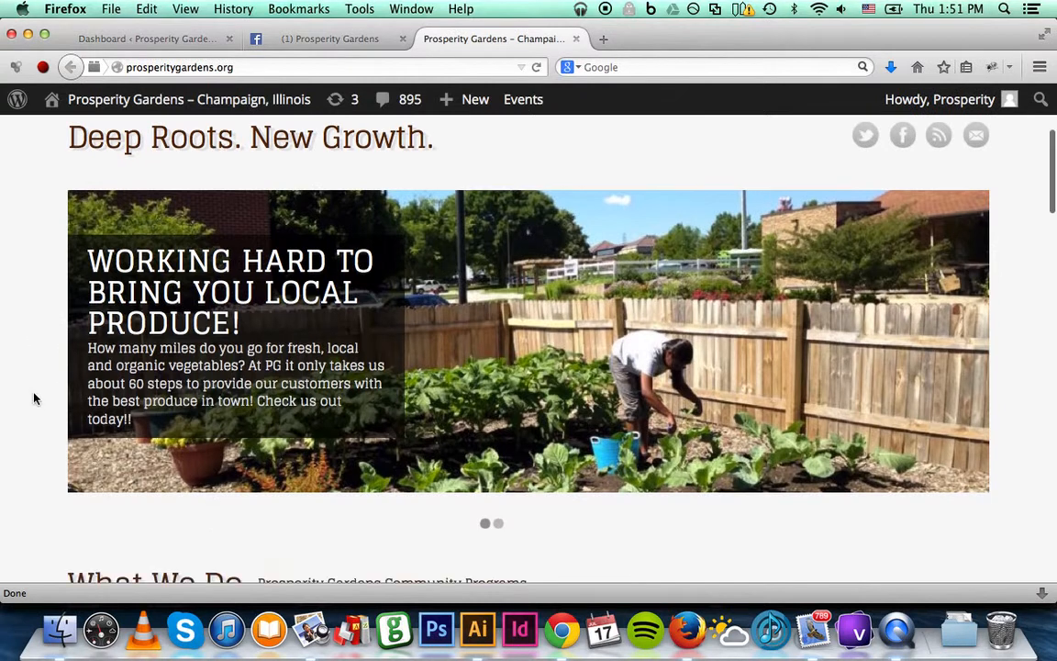
Examine the Prosperity Gardens homepage, from its image slider through the program sections to the Prosperity Blog posts
scroll(34, 398, down, 5)
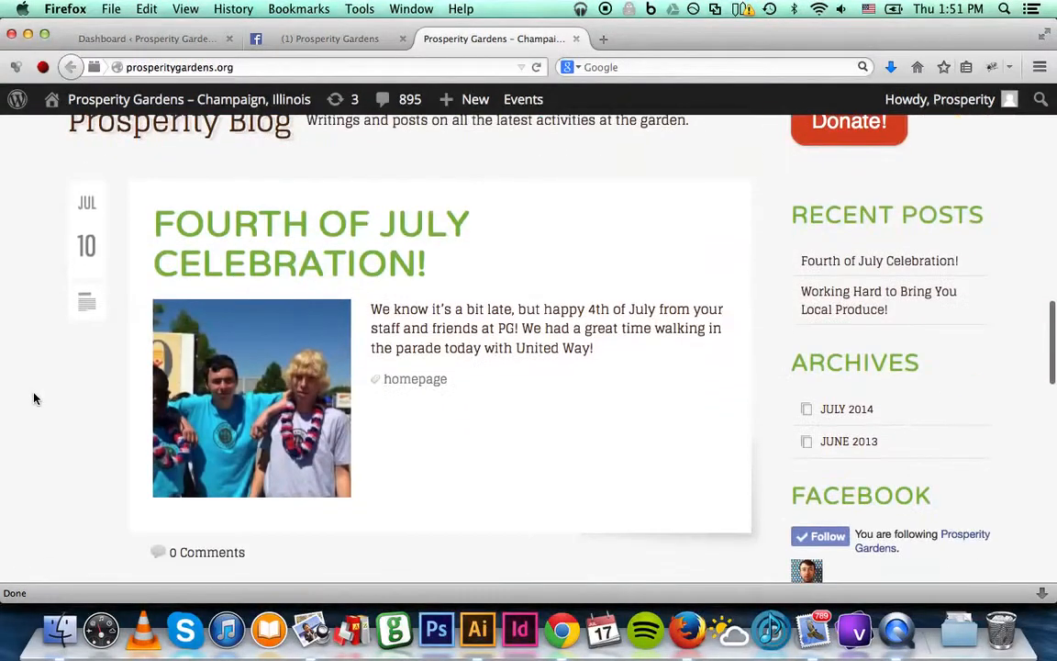
scroll(116, 151, up, 1)
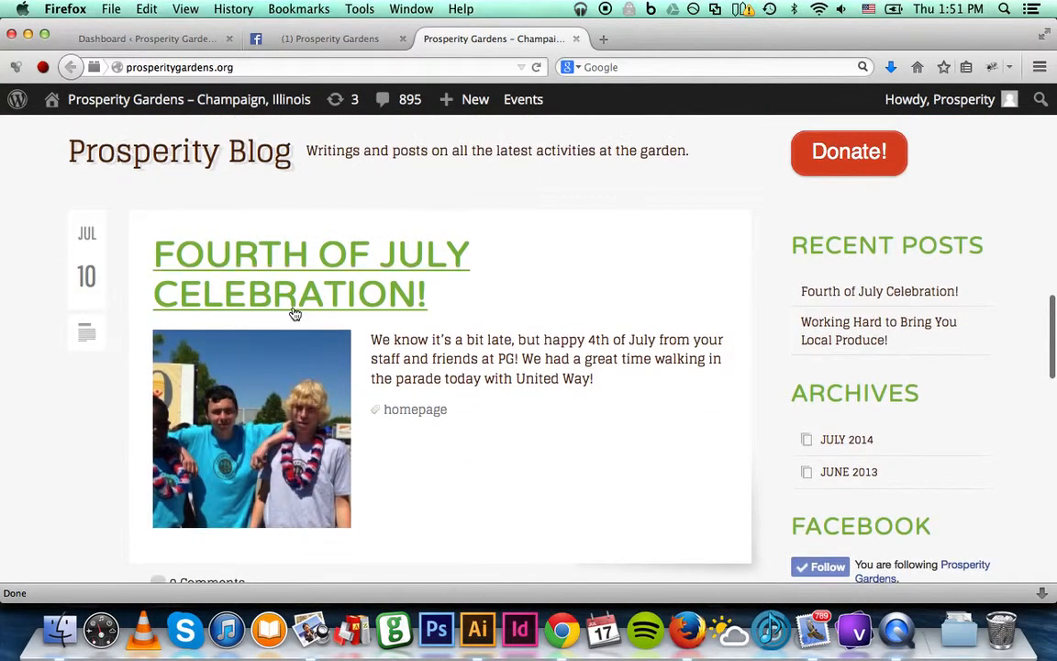
scroll(32, 371, down, 1)
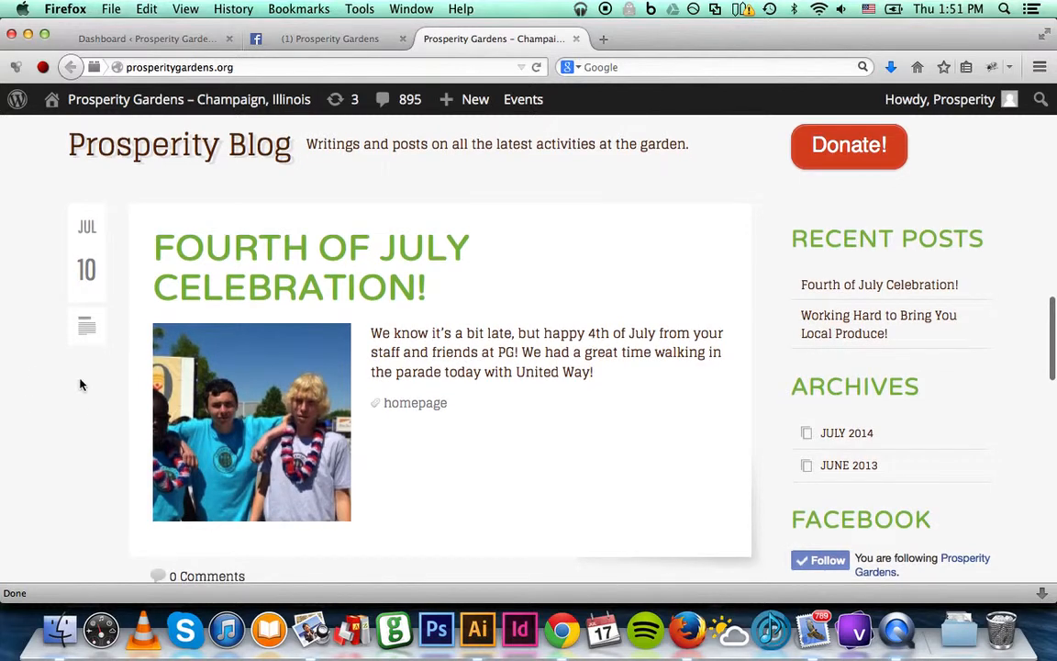
scroll(78, 405, down, 5)
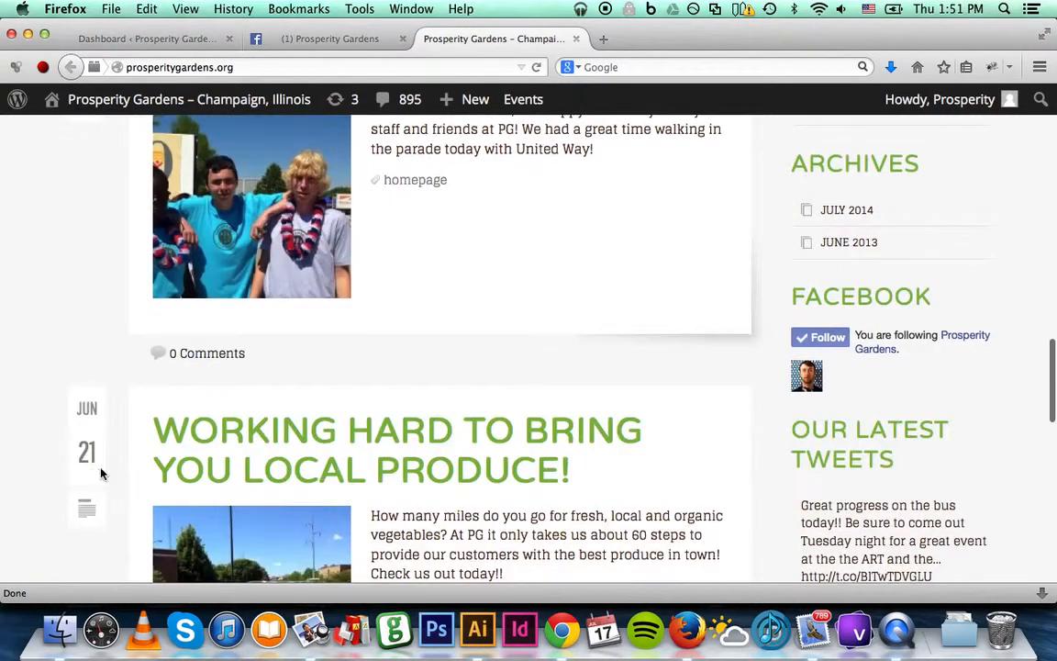
scroll(71, 514, down, 4)
scroll(72, 519, down, 6)
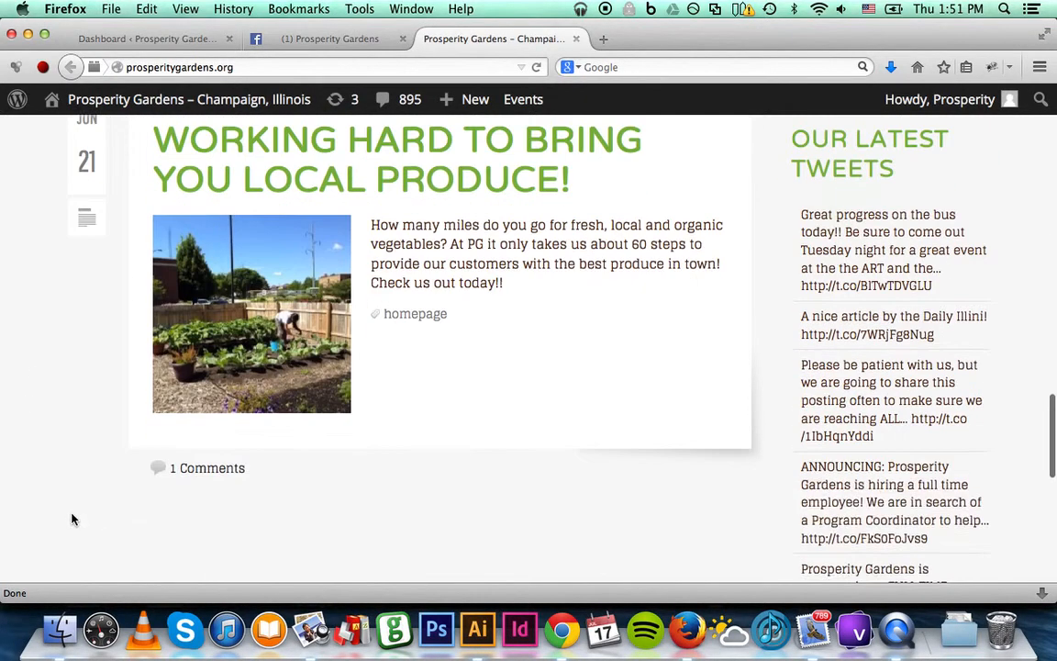
scroll(72, 519, up, 6)
scroll(72, 519, up, 6)
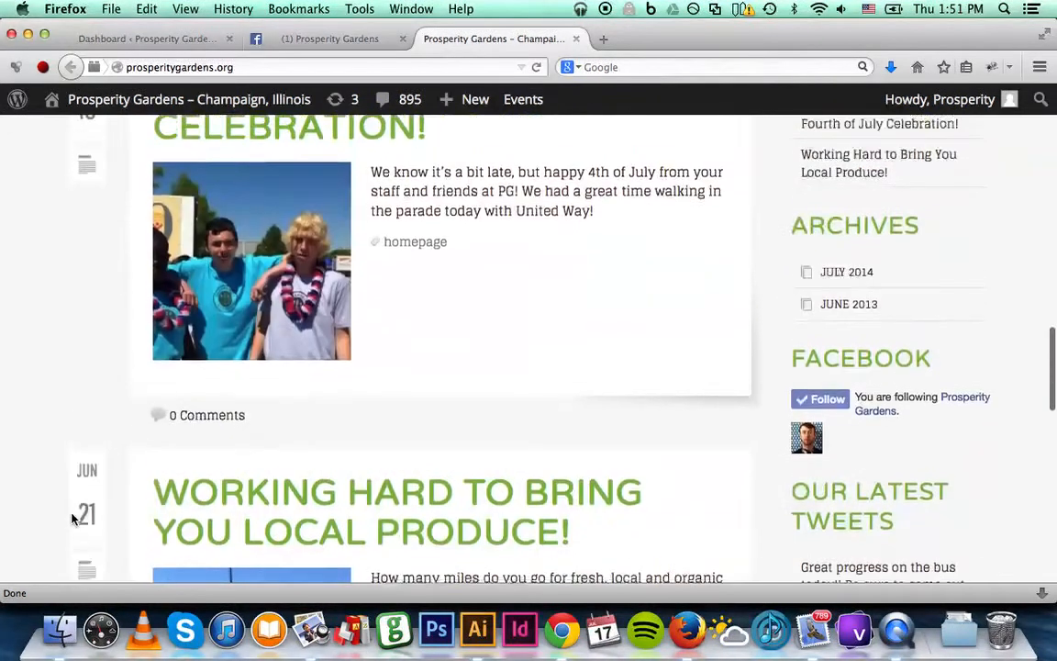
scroll(72, 520, up, 8)
scroll(72, 519, up, 1)
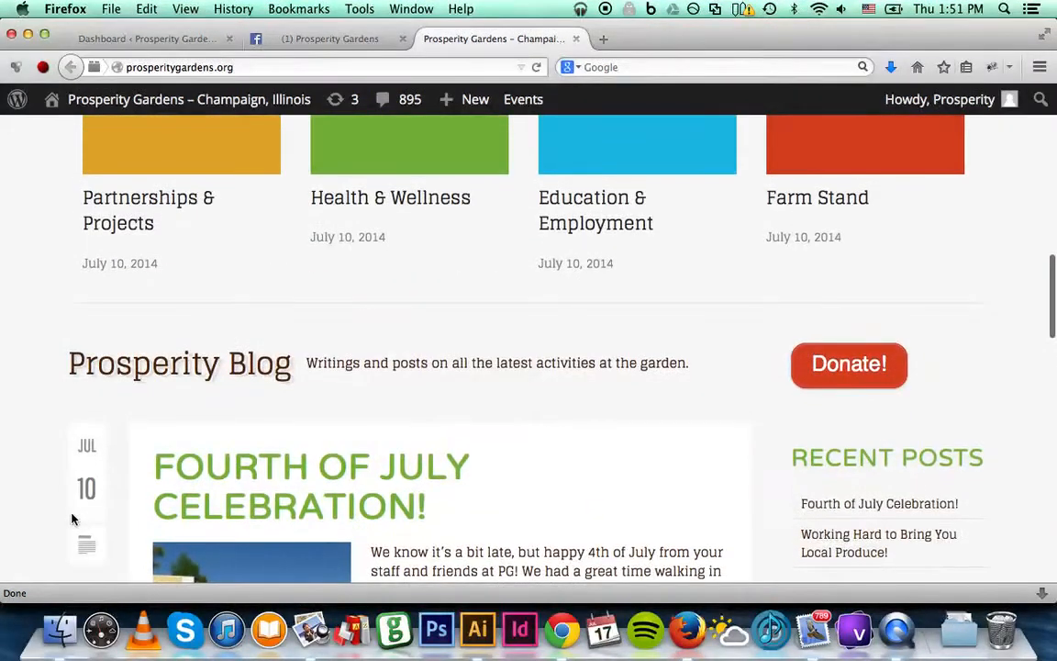
scroll(71, 520, up, 1)
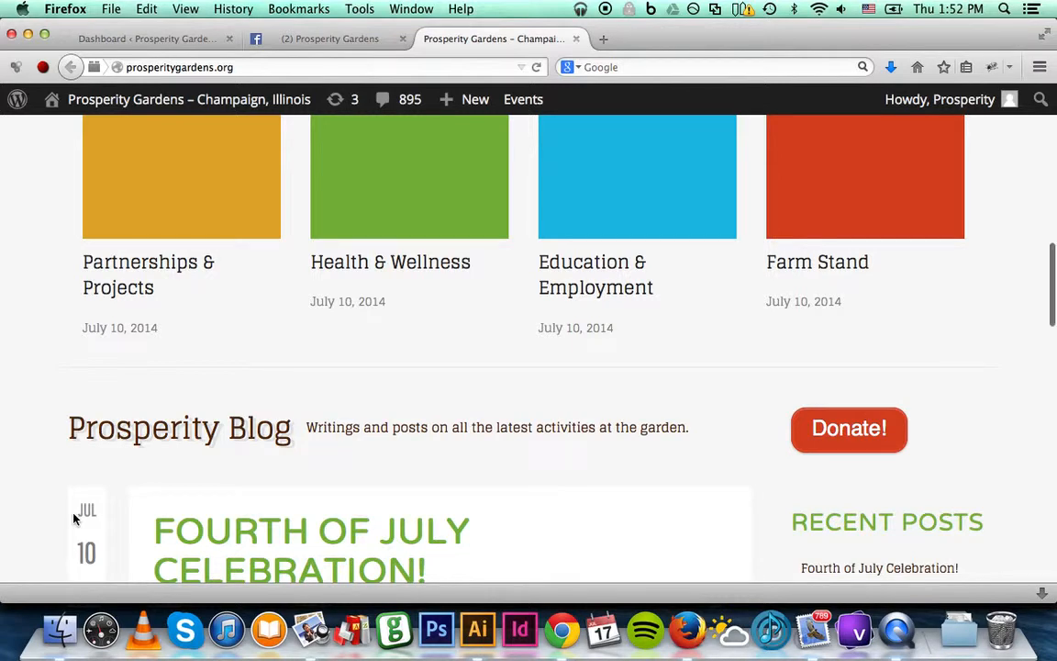
scroll(73, 515, up, 3)
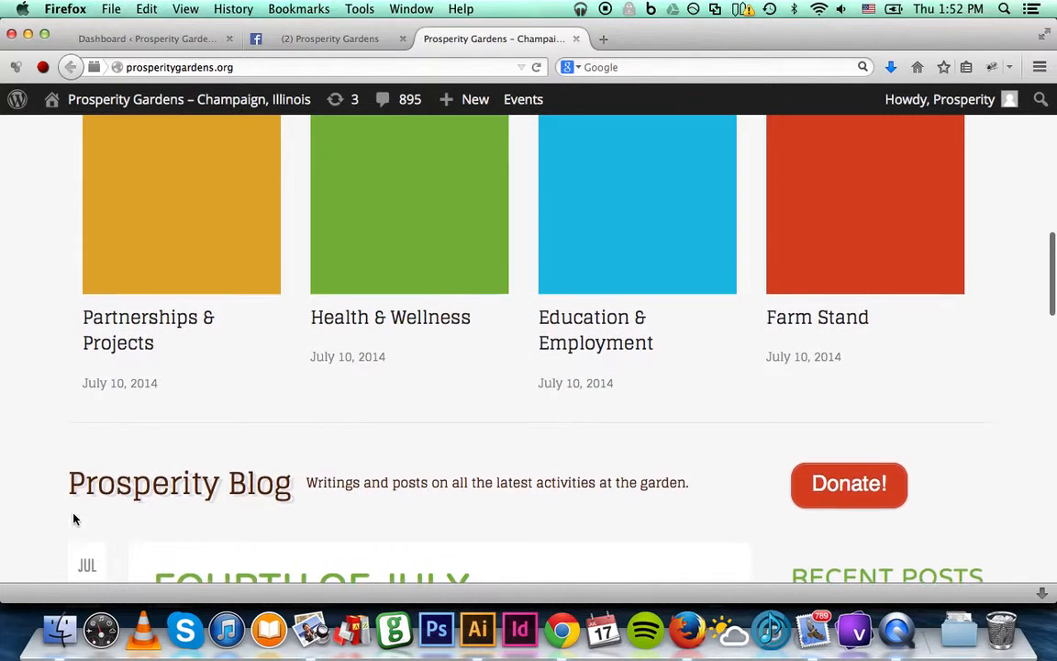
Compare the blog posts on the website with the Market Stand post on the Prosperity Gardens Facebook page
click(313, 38)
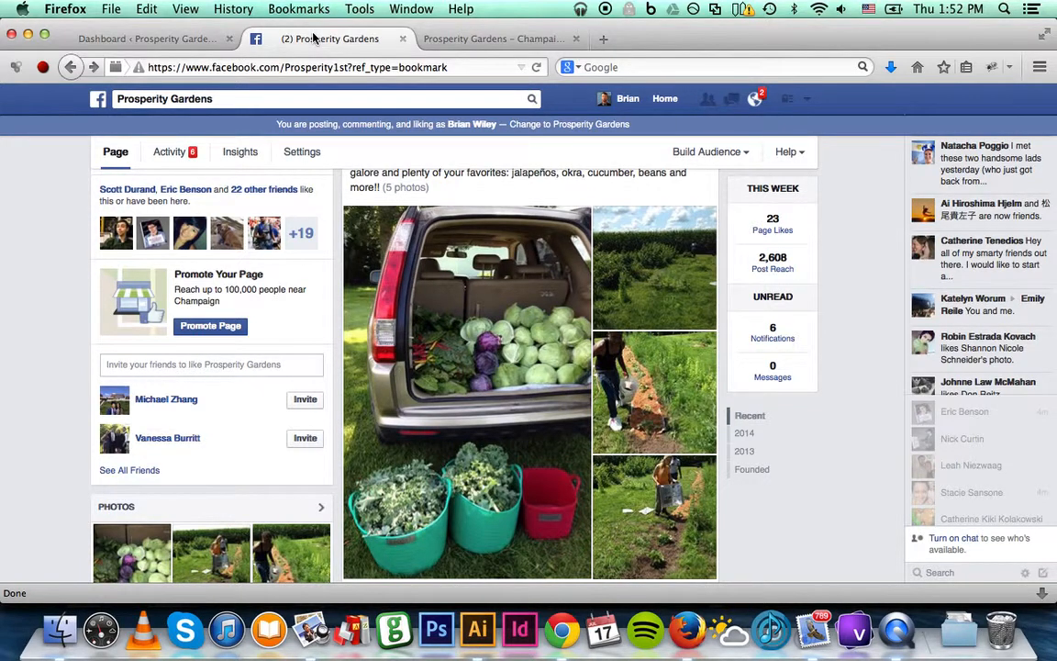
click(444, 41)
scroll(53, 489, down, 3)
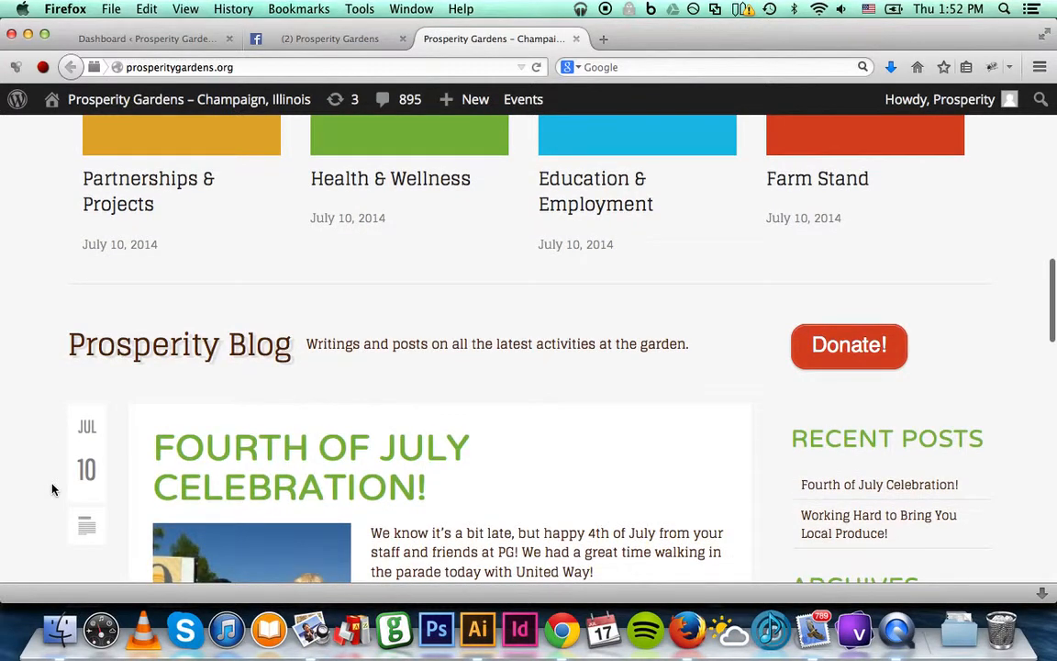
scroll(52, 489, up, 1)
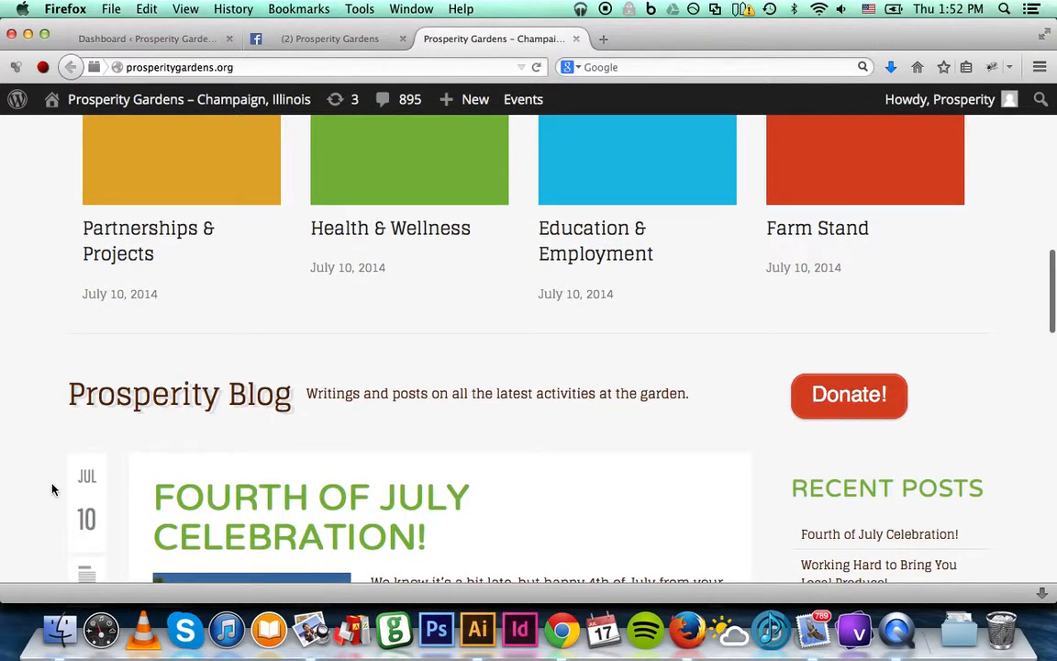
scroll(52, 489, down, 6)
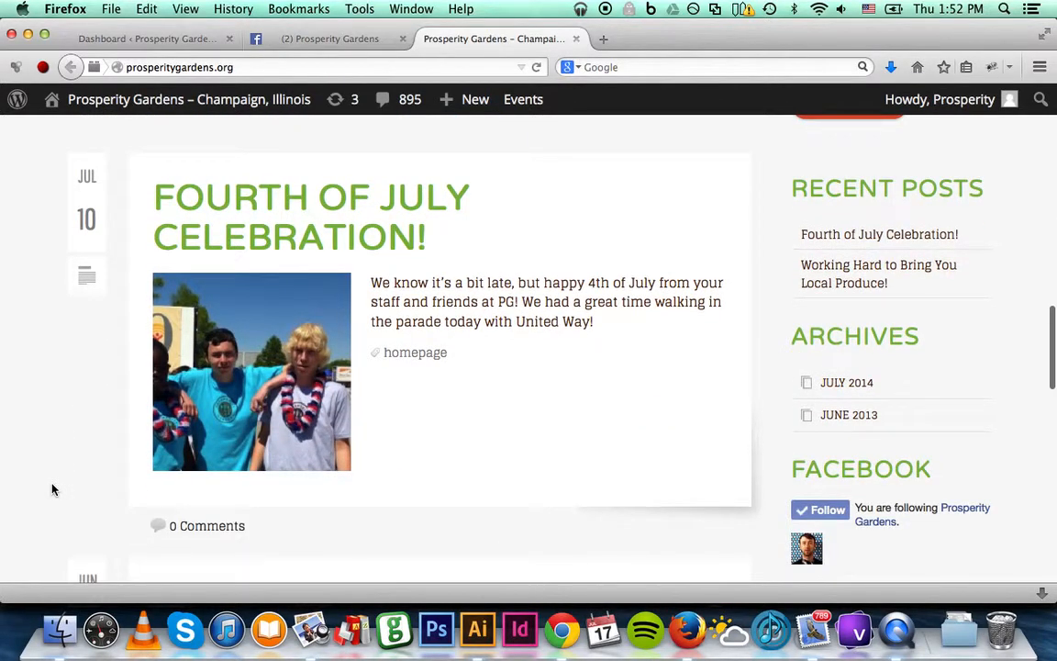
scroll(52, 489, up, 3)
scroll(53, 489, down, 4)
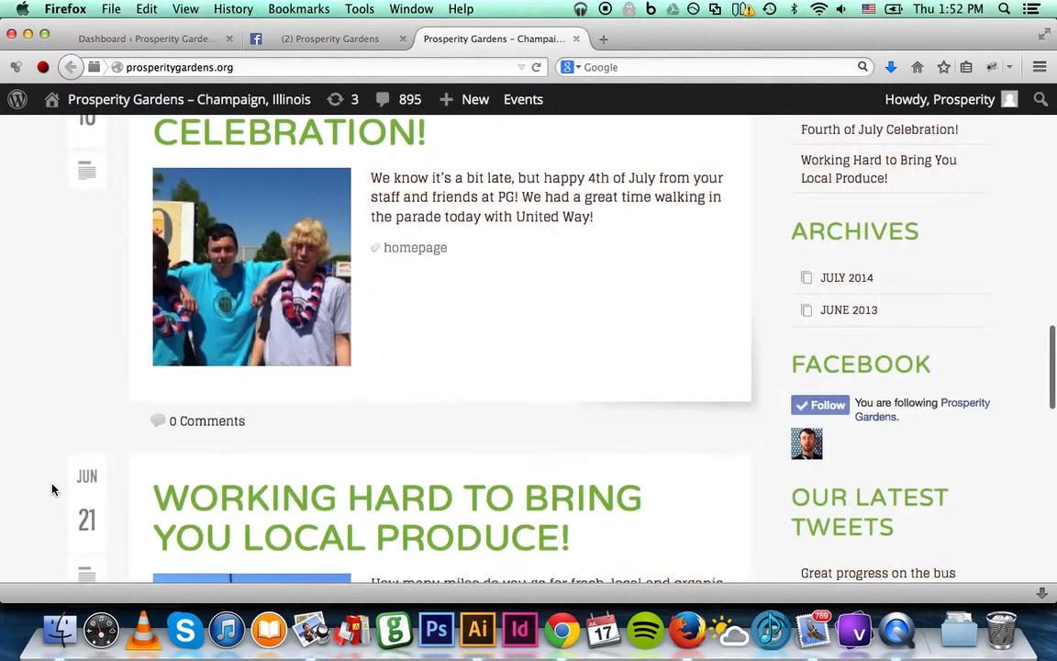
click(291, 42)
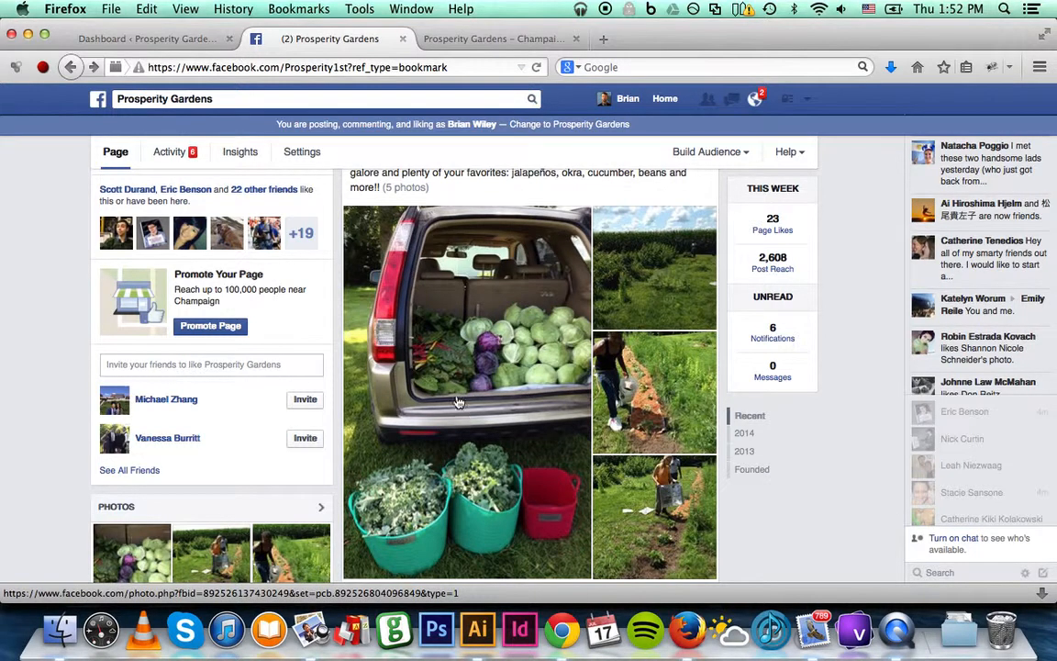
scroll(452, 408, up, 3)
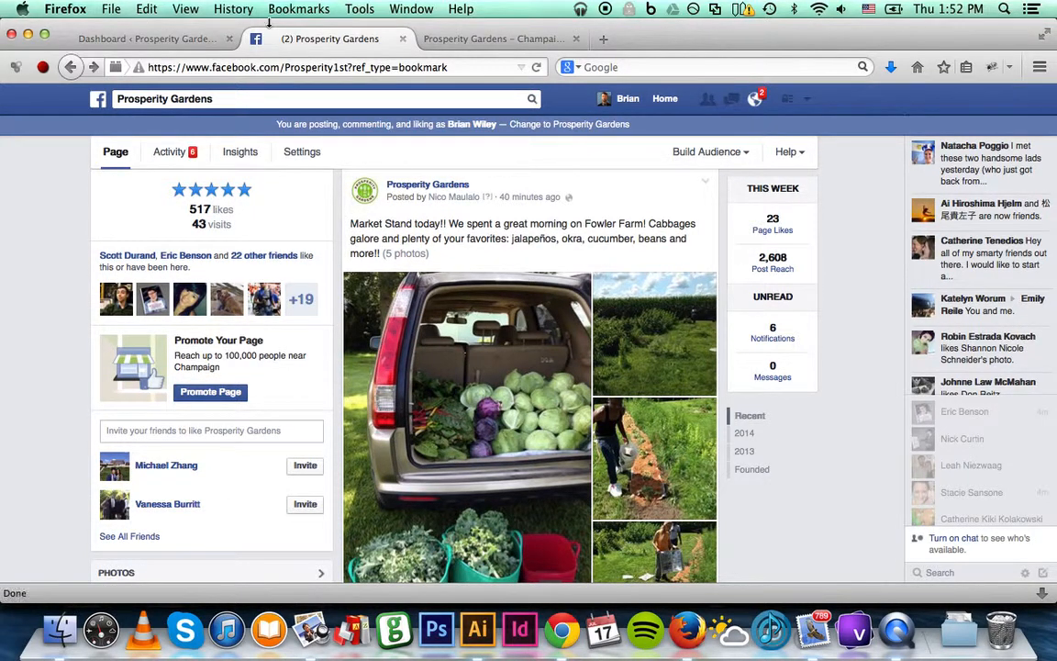
Go to the site's WordPress dashboard, show the list of posts and start a new post
click(151, 38)
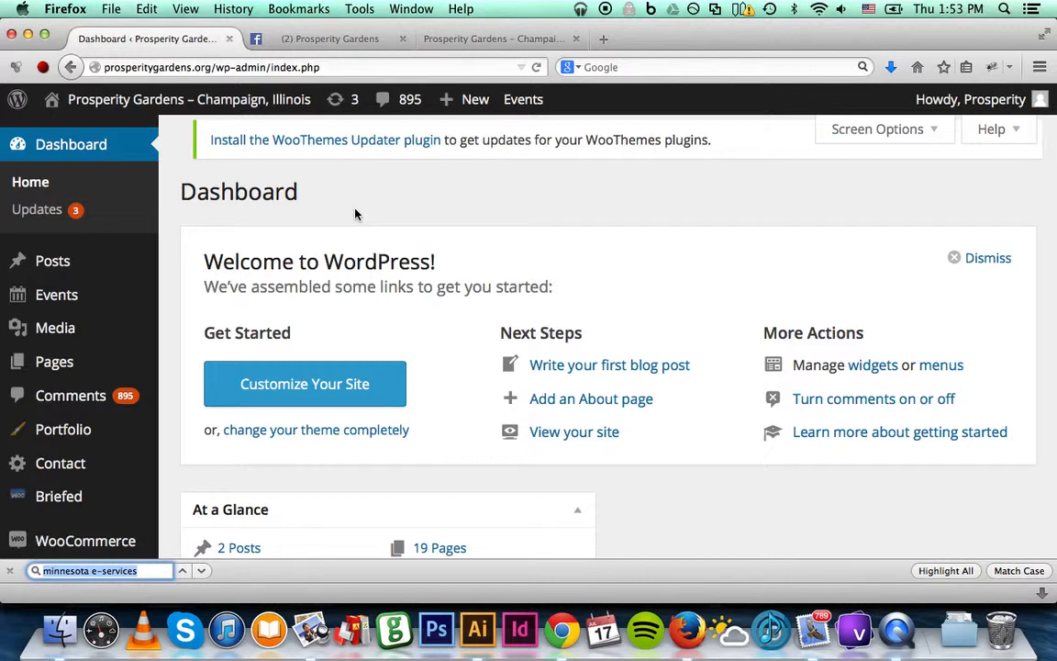
click(470, 39)
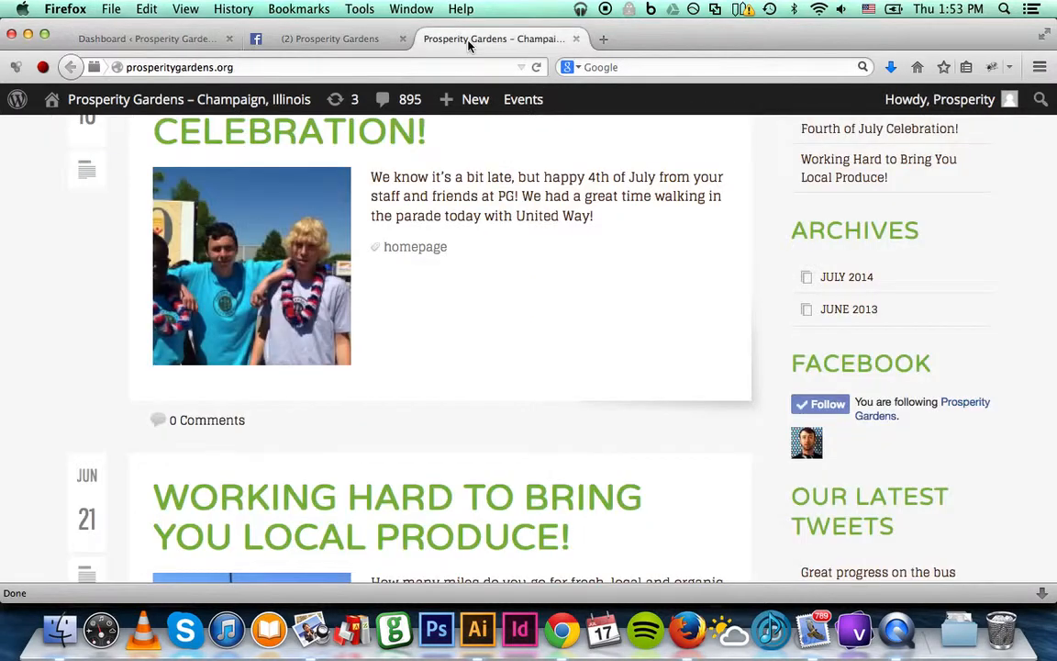
click(88, 37)
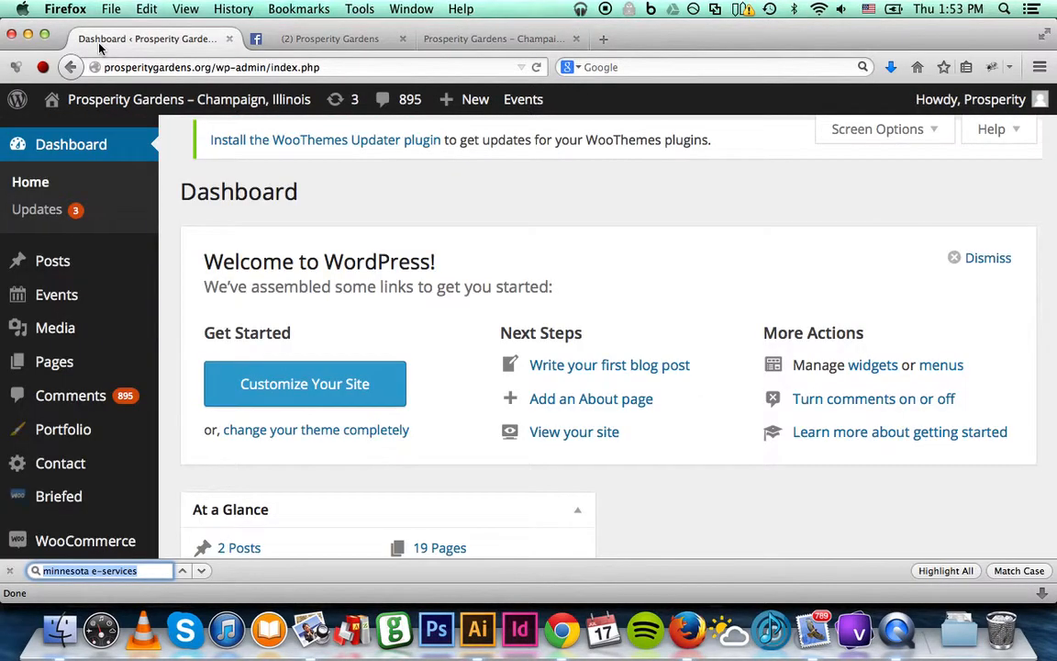
click(62, 267)
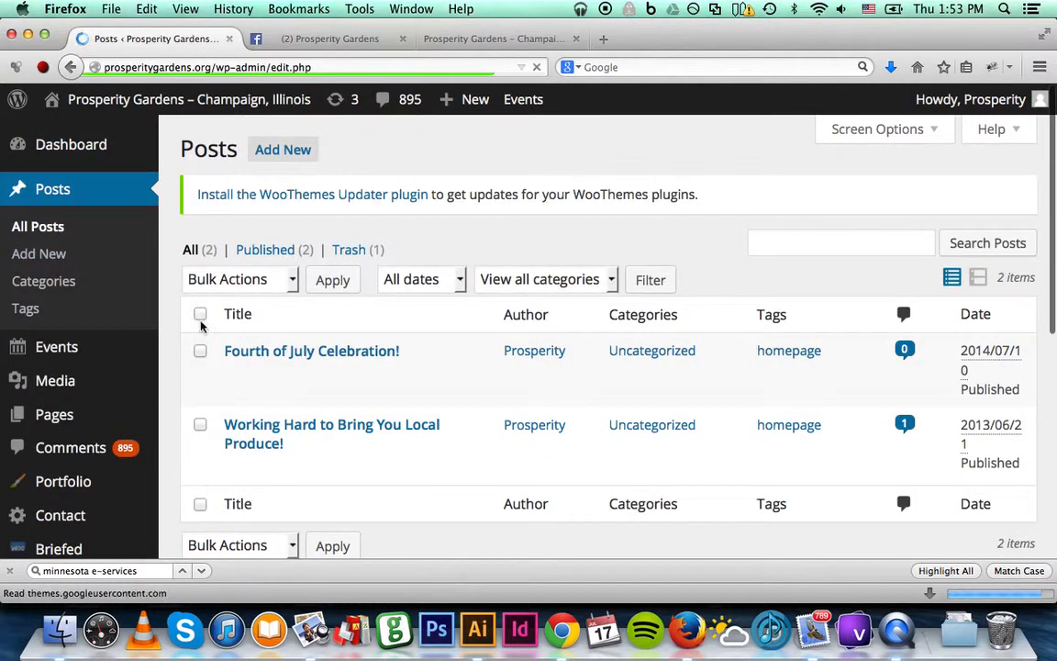
mouse_move(254, 356)
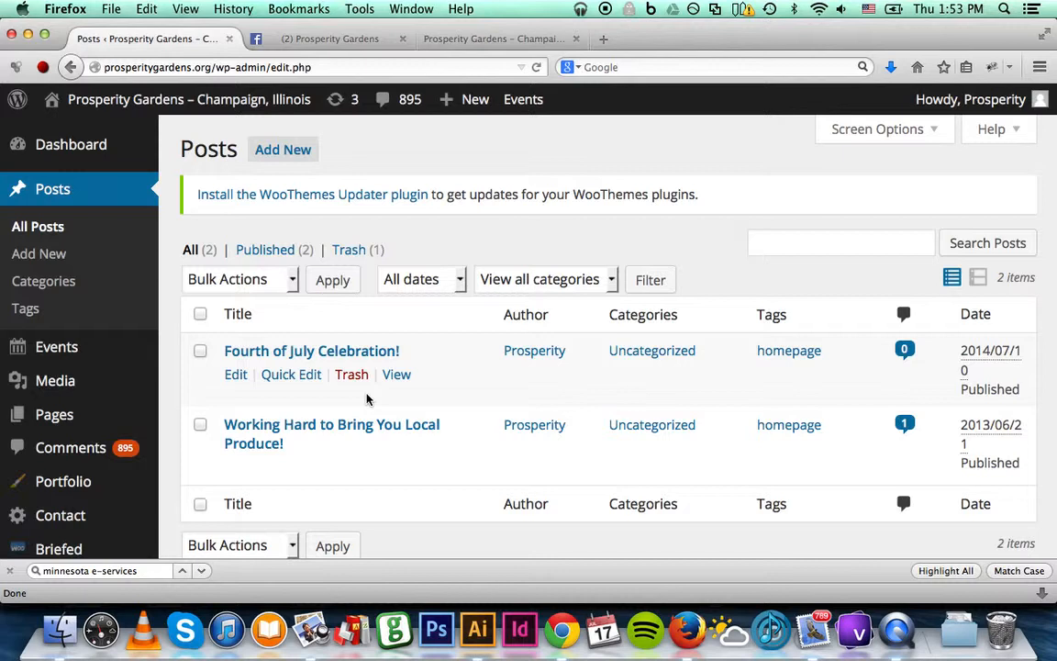
click(305, 159)
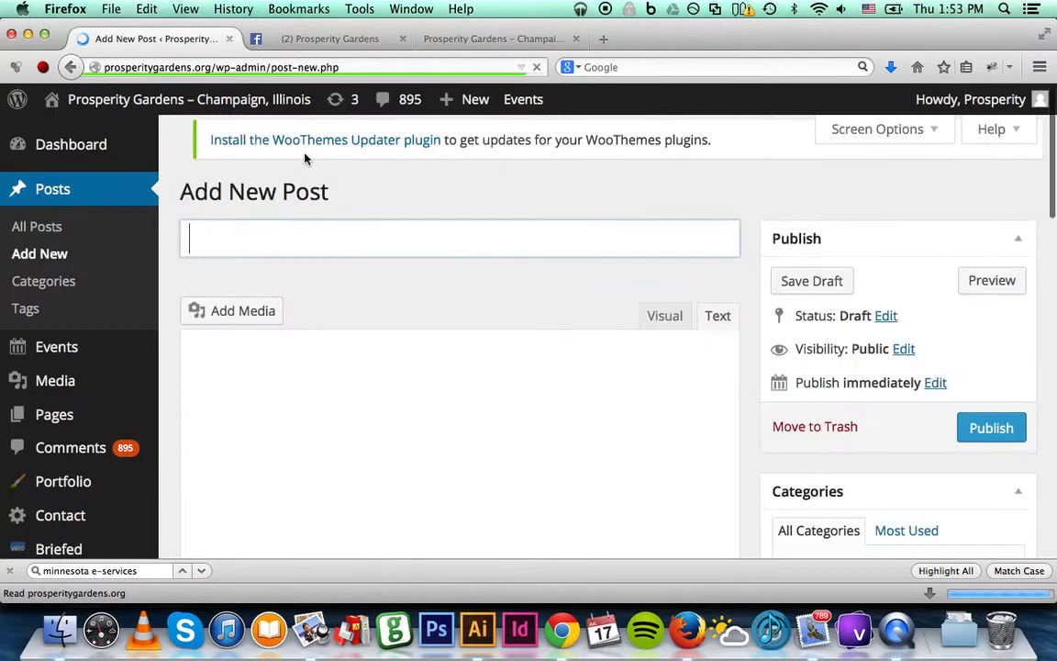
Consult the Market Stand post on Facebook and title the new WordPress post "A Morning at Fowler Farm!"
click(302, 41)
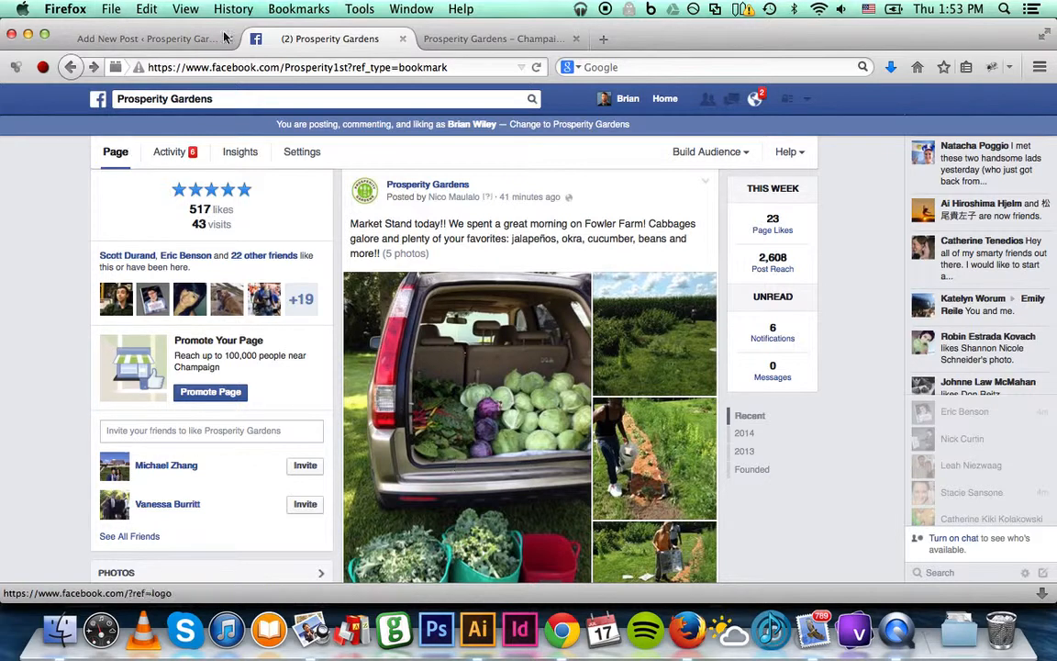
click(171, 44)
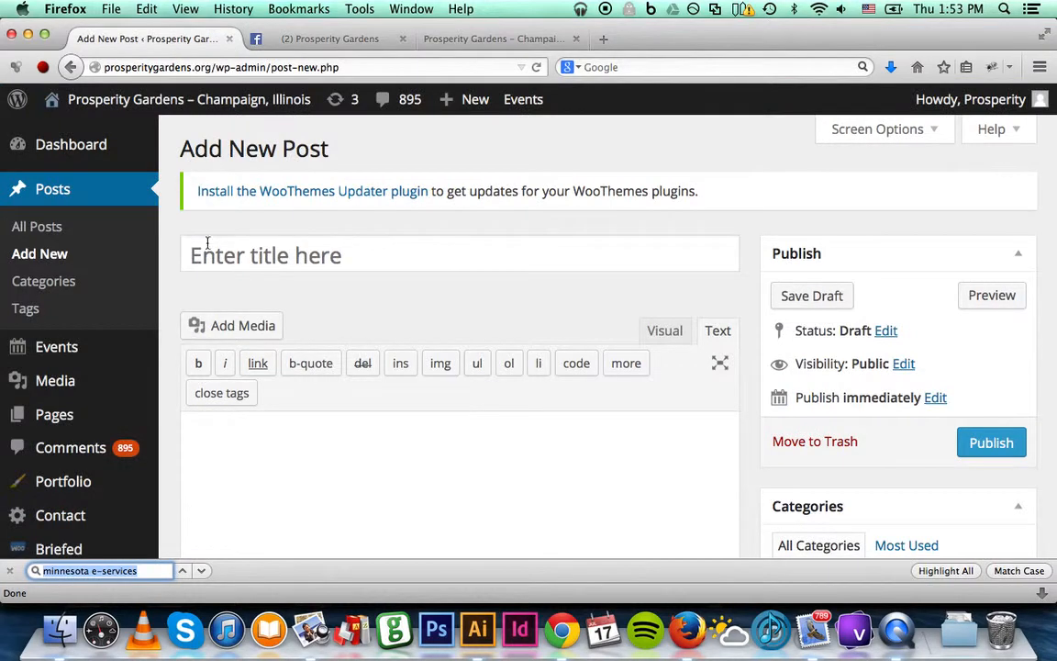
click(198, 254)
text(A Mor)
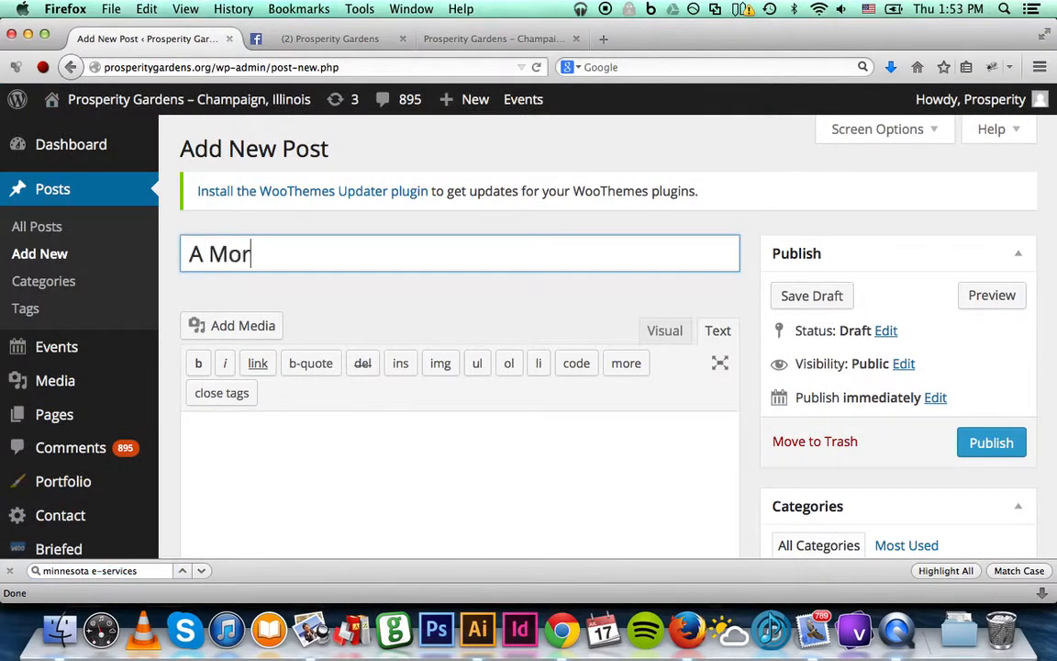
text(ning at F)
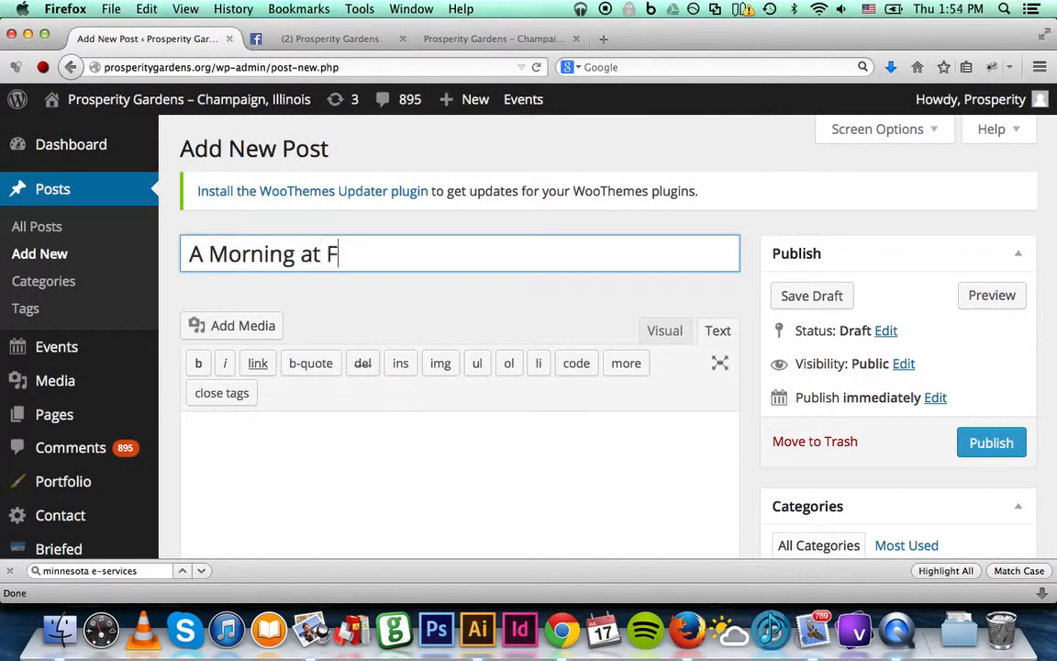
text(owler Farm)
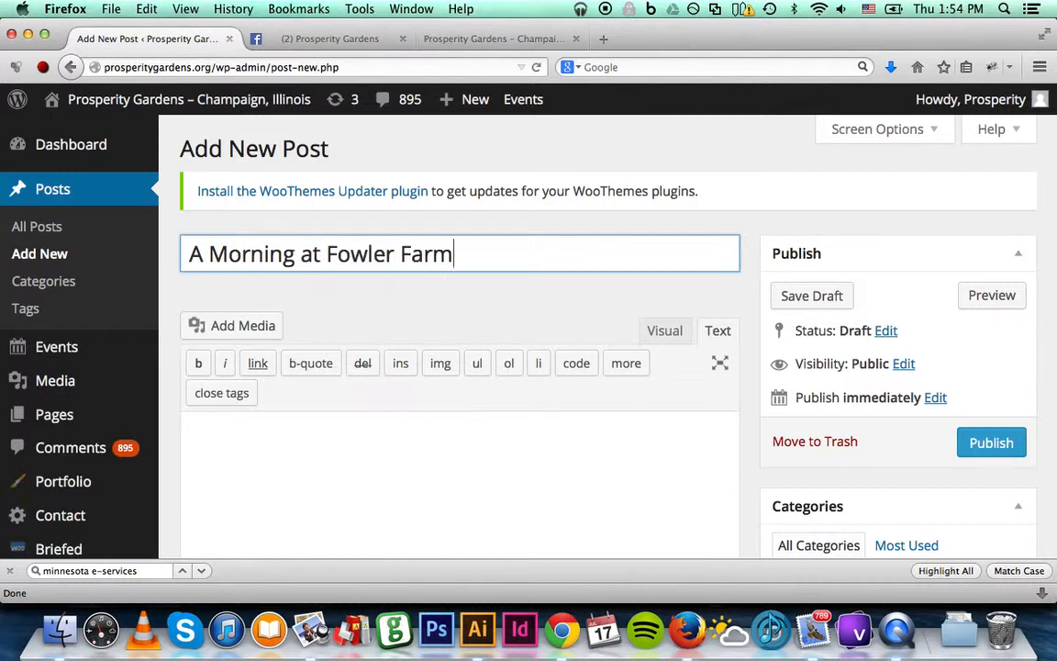
click(295, 41)
click(162, 43)
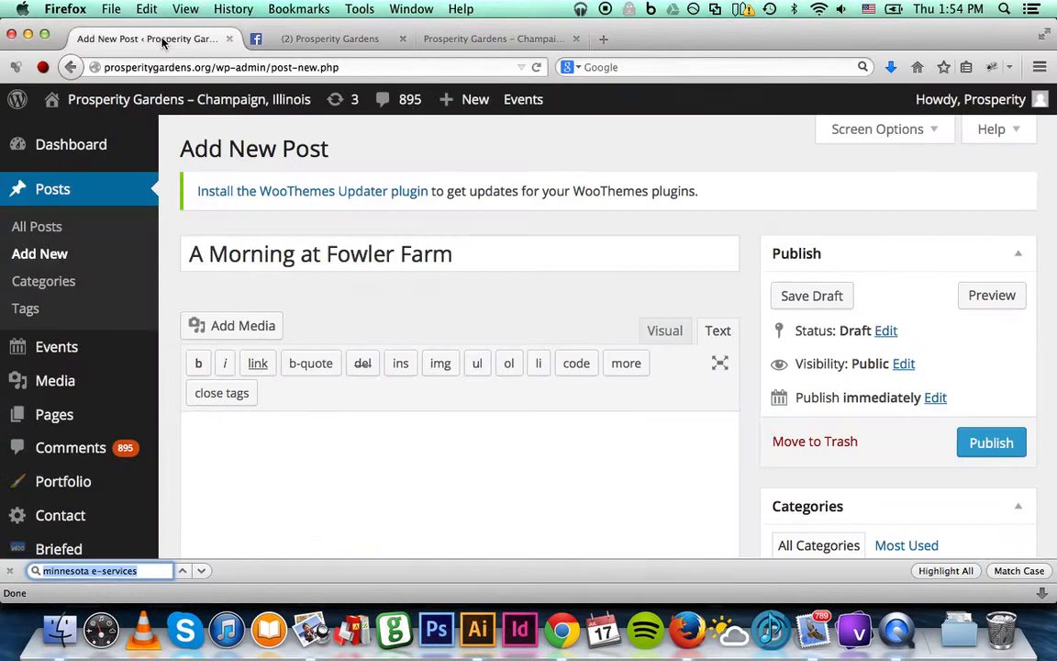
click(481, 249)
text(!)
Copy the Facebook post's text from "We spent a great morning" through "beans and more!!" into the body of the new WordPress post
click(241, 418)
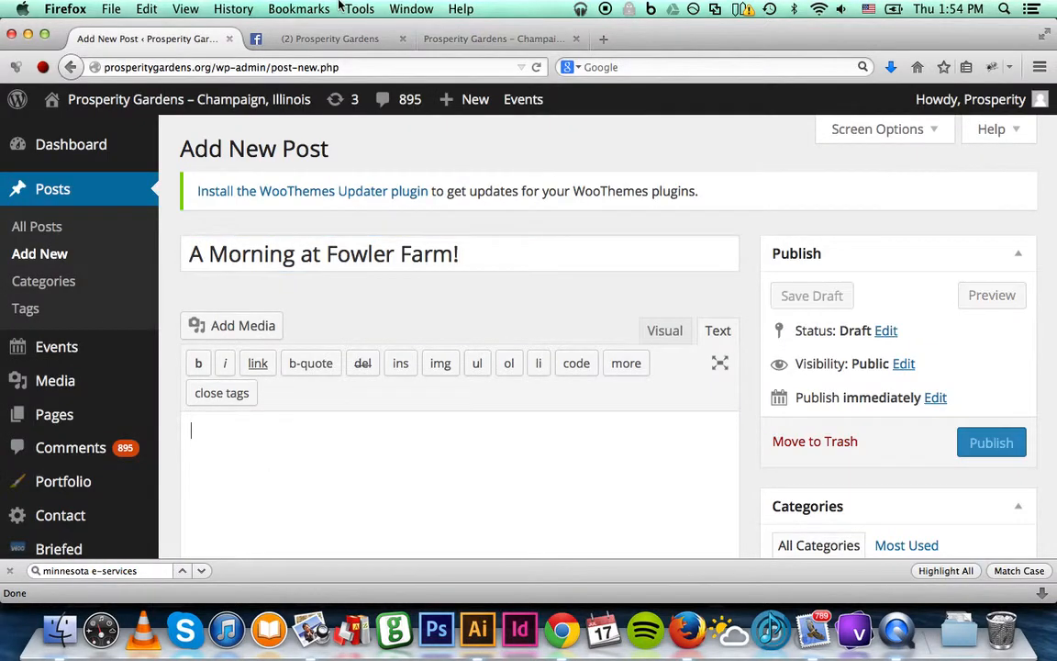
click(298, 41)
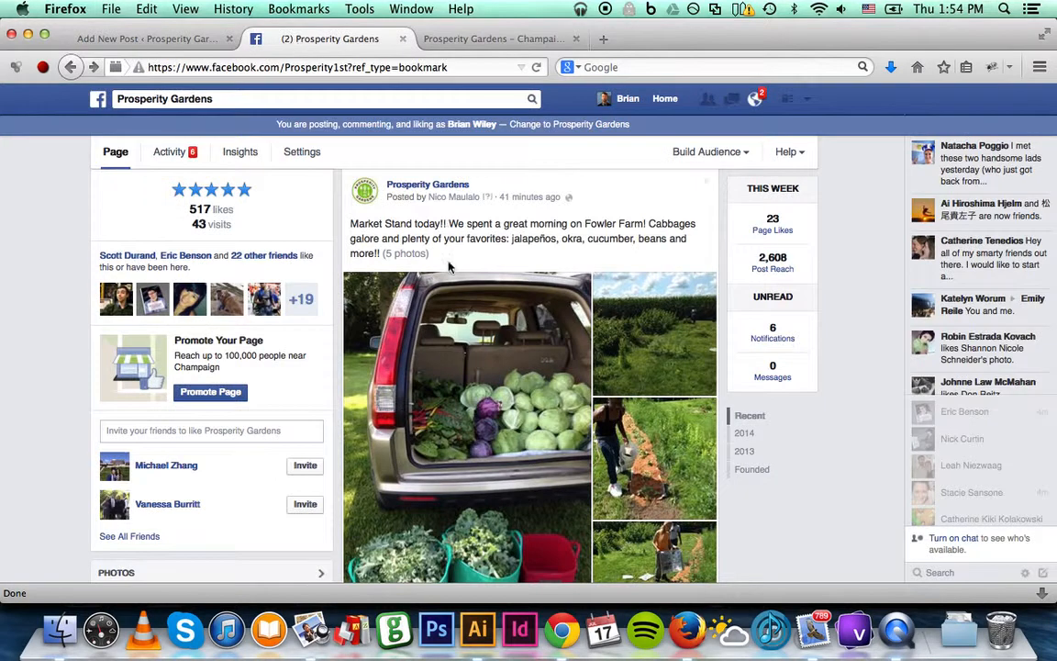
drag(379, 254, 450, 225)
key(cmd+c)
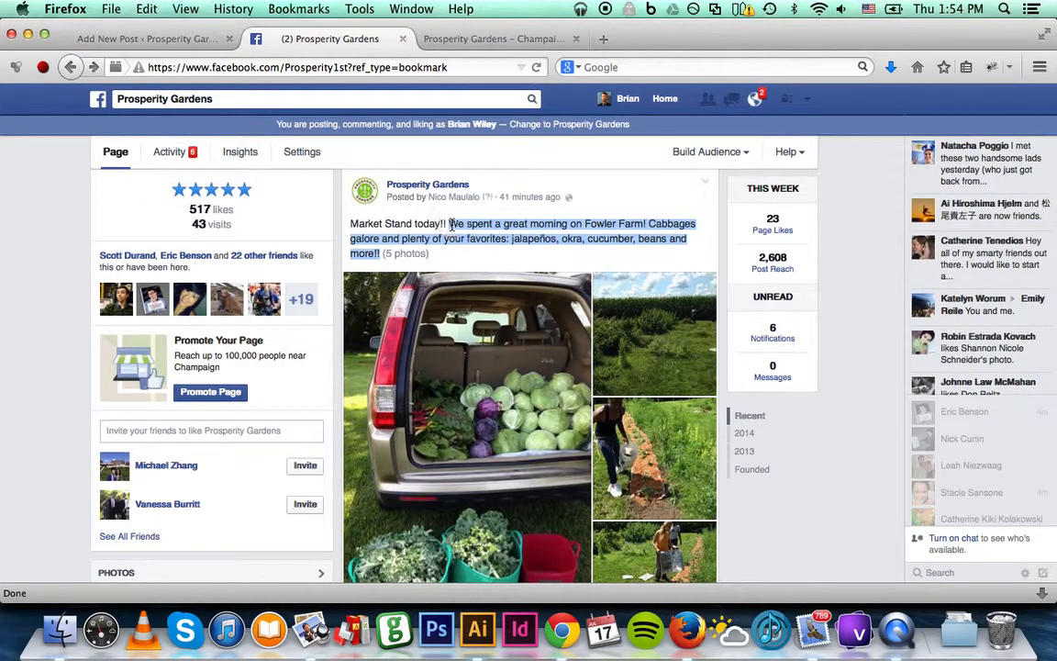
click(141, 39)
click(227, 491)
key(cmd+v)
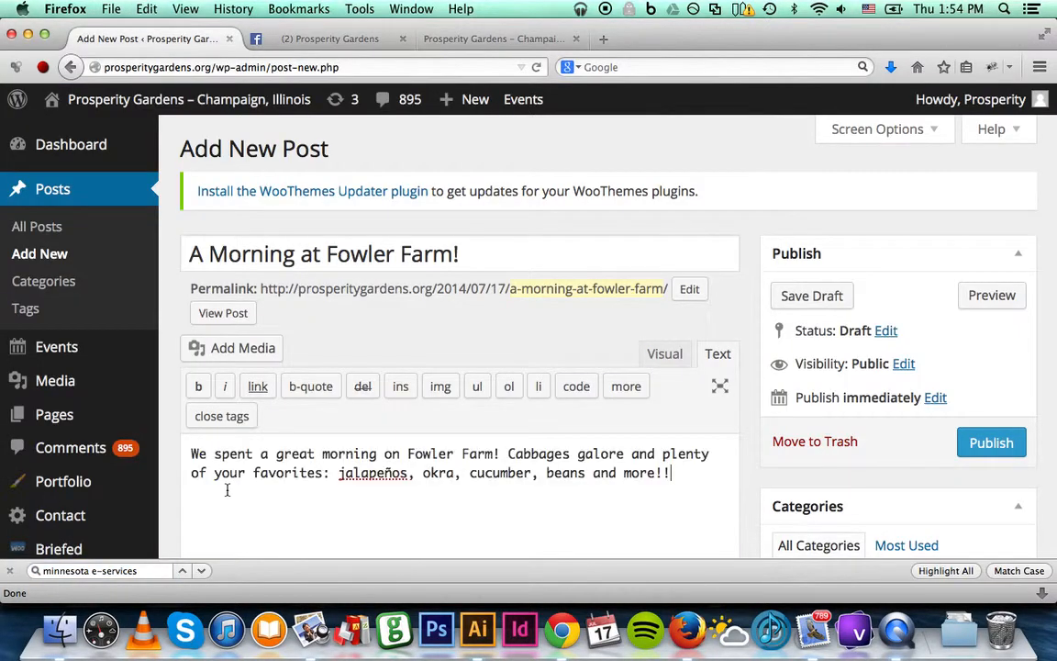
Start a new line below the text in the body of the new post
scroll(227, 491, down, 1)
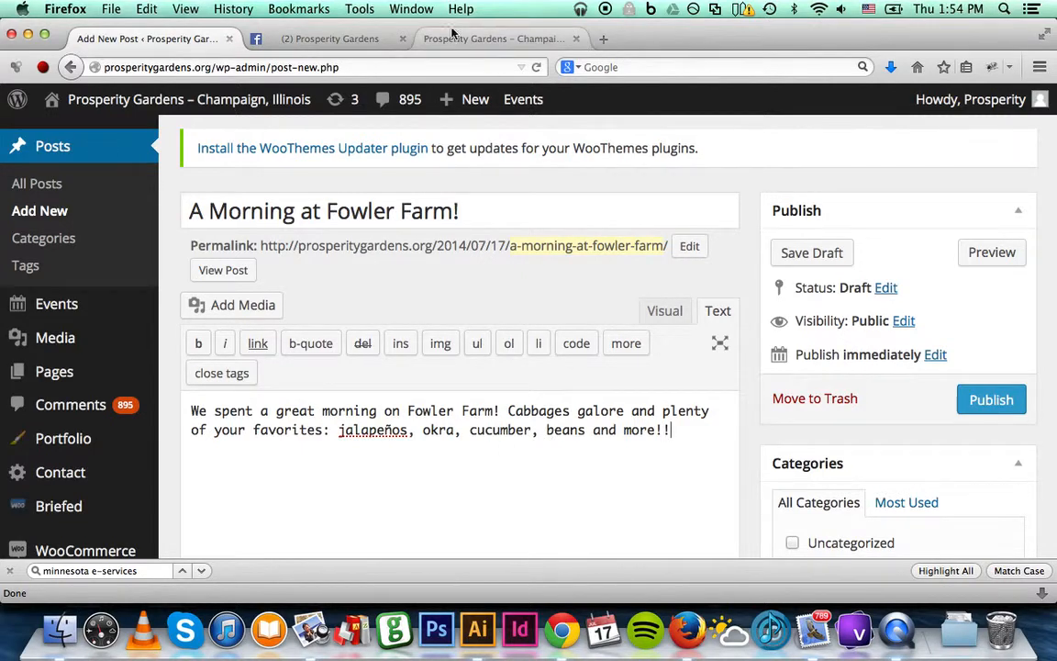
key(Return)
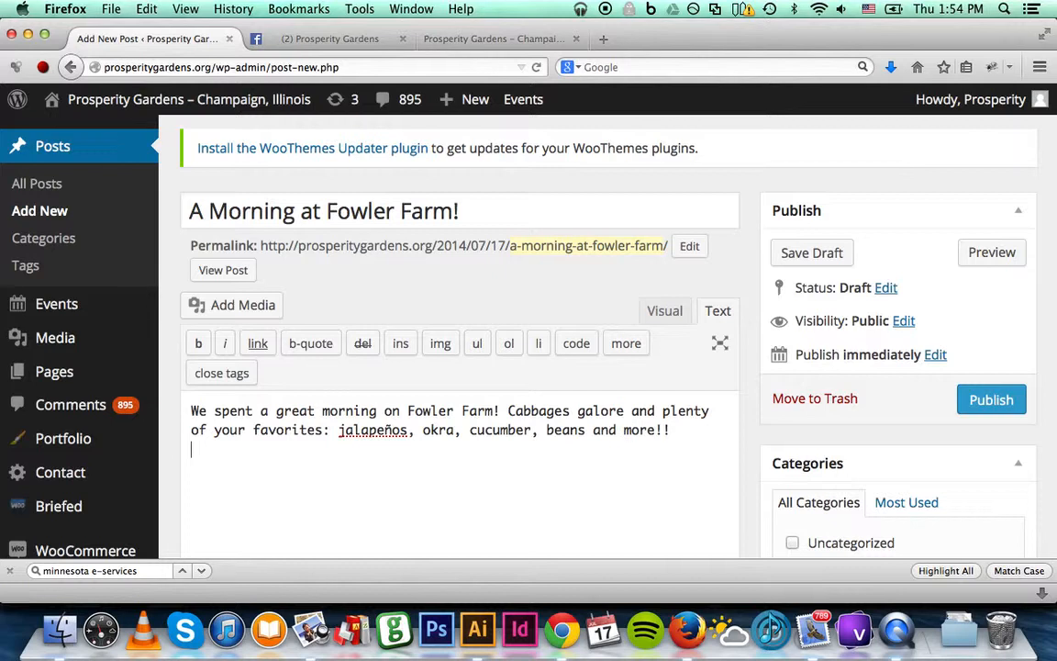
Open the Fourth of July Celebration post on the website and examine how its photos are laid out below the text
click(473, 42)
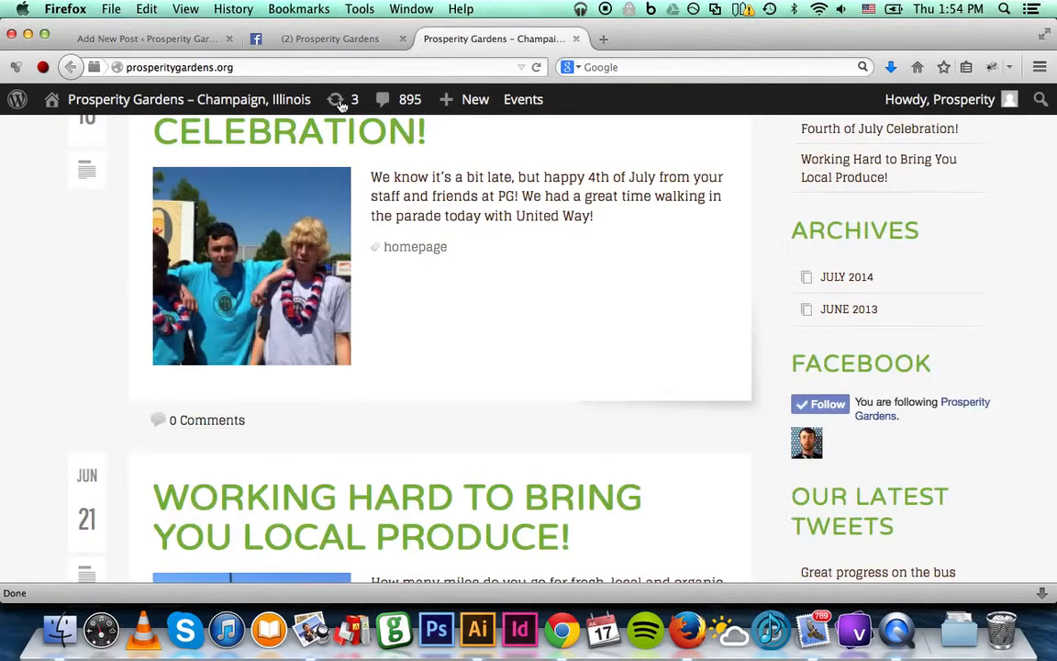
scroll(103, 460, down, 4)
click(231, 161)
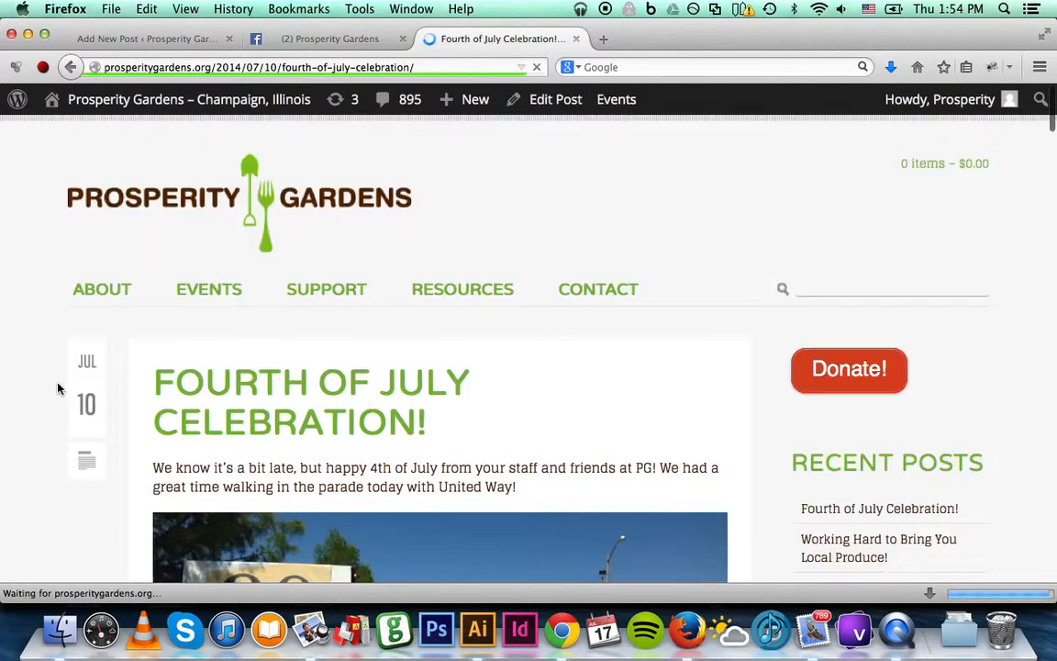
scroll(90, 538, down, 1)
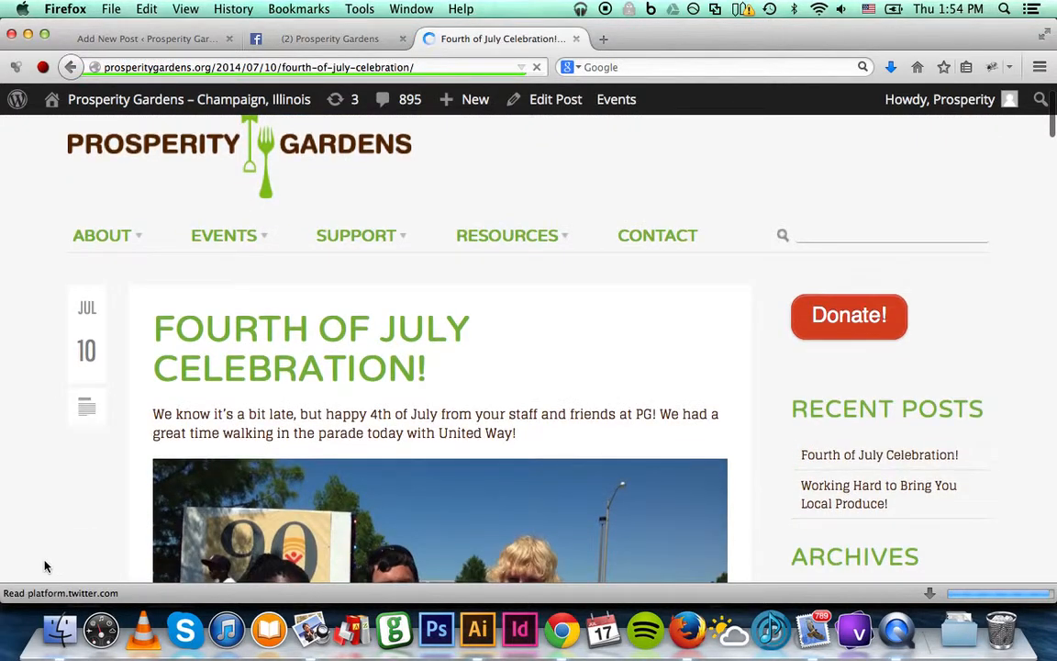
scroll(45, 566, down, 1)
scroll(396, 374, down, 2)
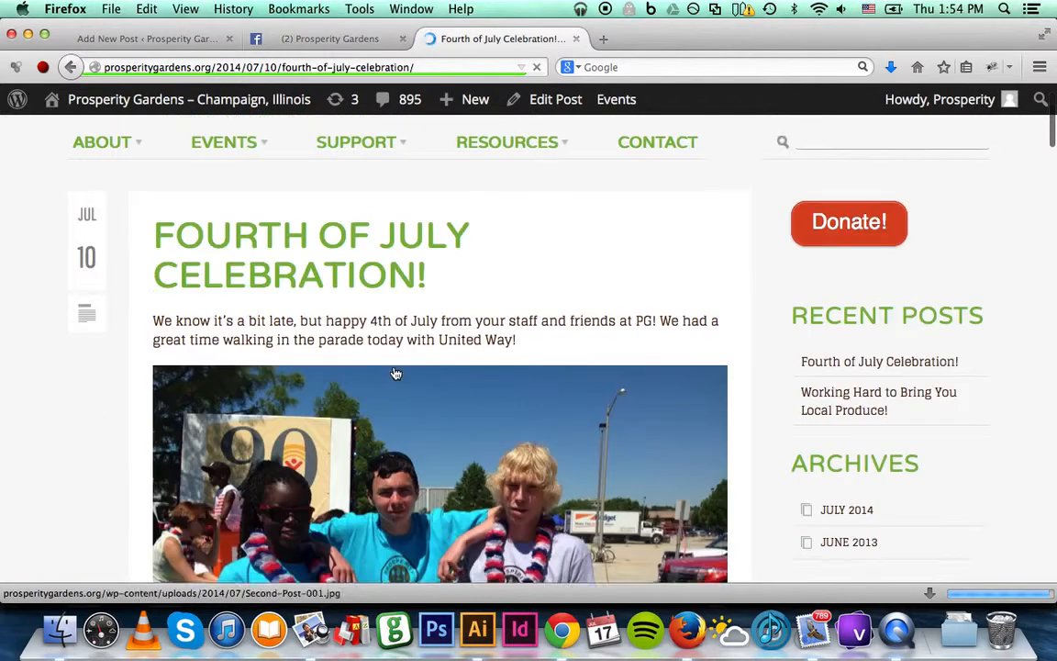
scroll(395, 373, down, 1)
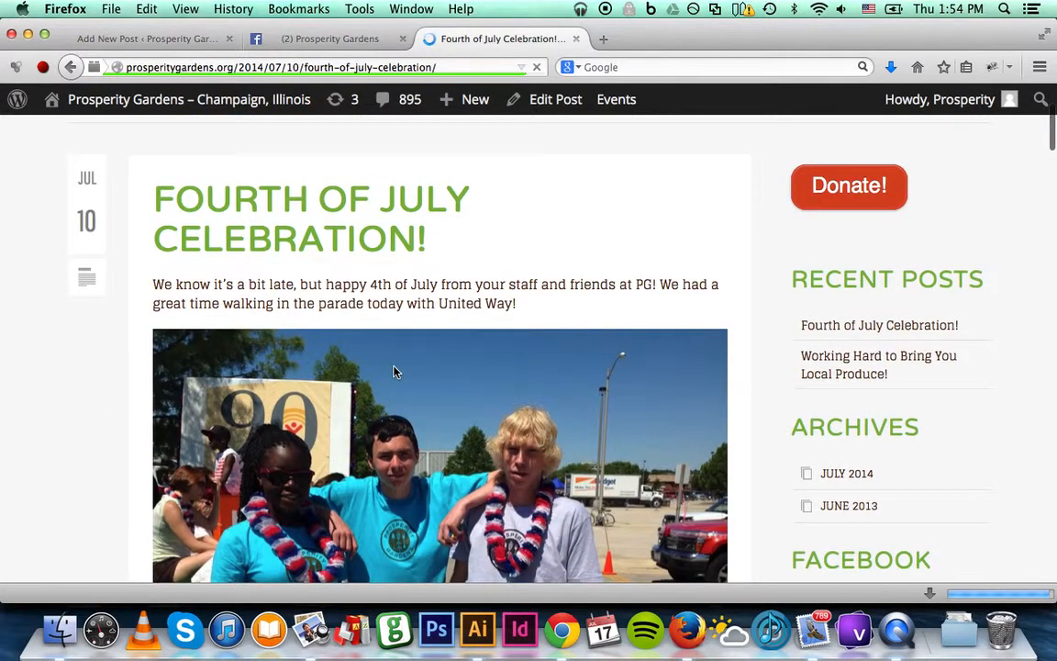
scroll(396, 371, down, 8)
scroll(83, 439, down, 6)
scroll(83, 438, down, 8)
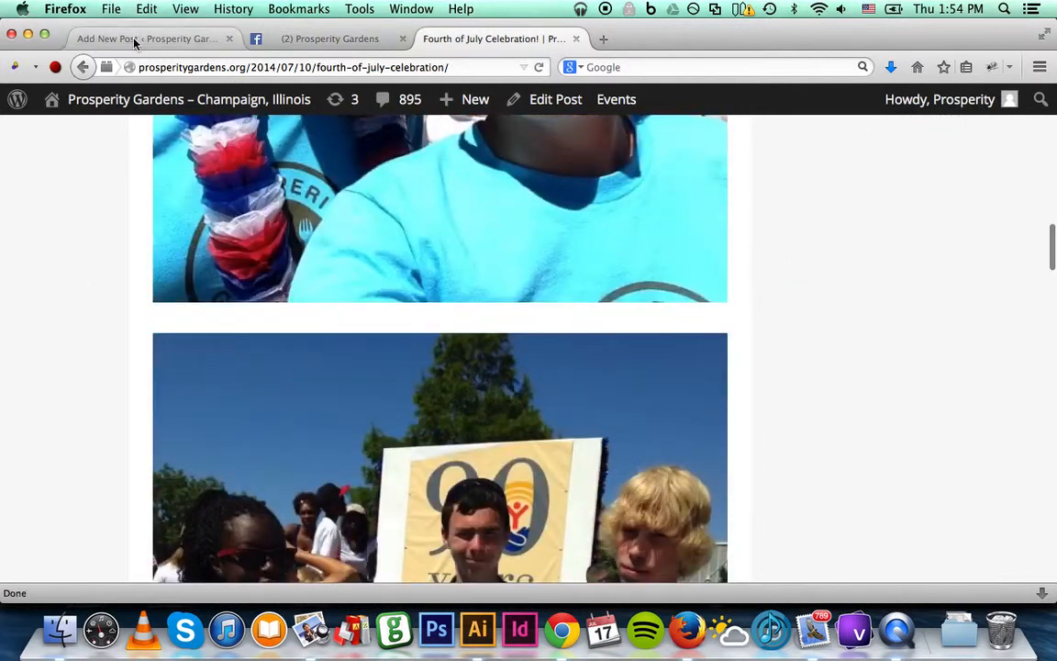
Open the photo of the car trunk full of cabbages from the Market Stand post on Facebook and download it
click(134, 43)
click(280, 40)
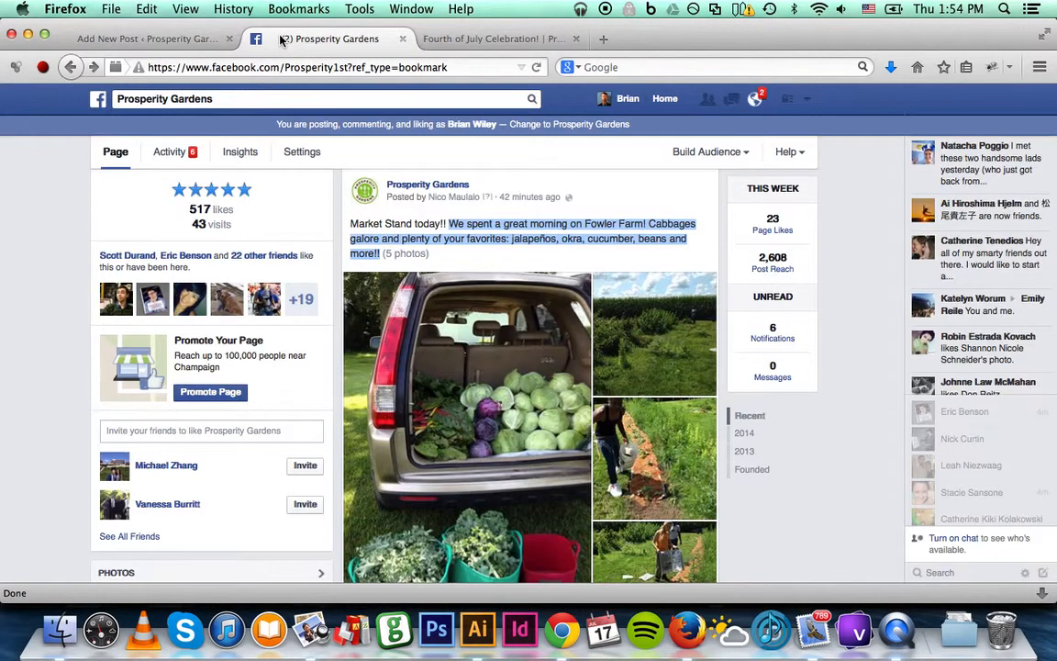
click(496, 332)
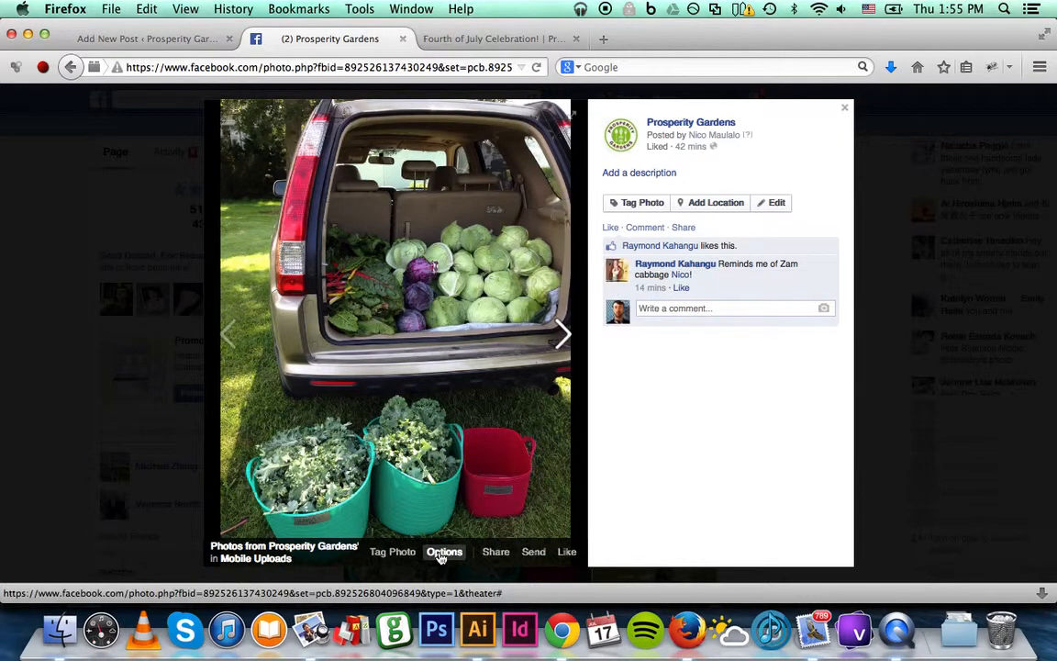
click(442, 553)
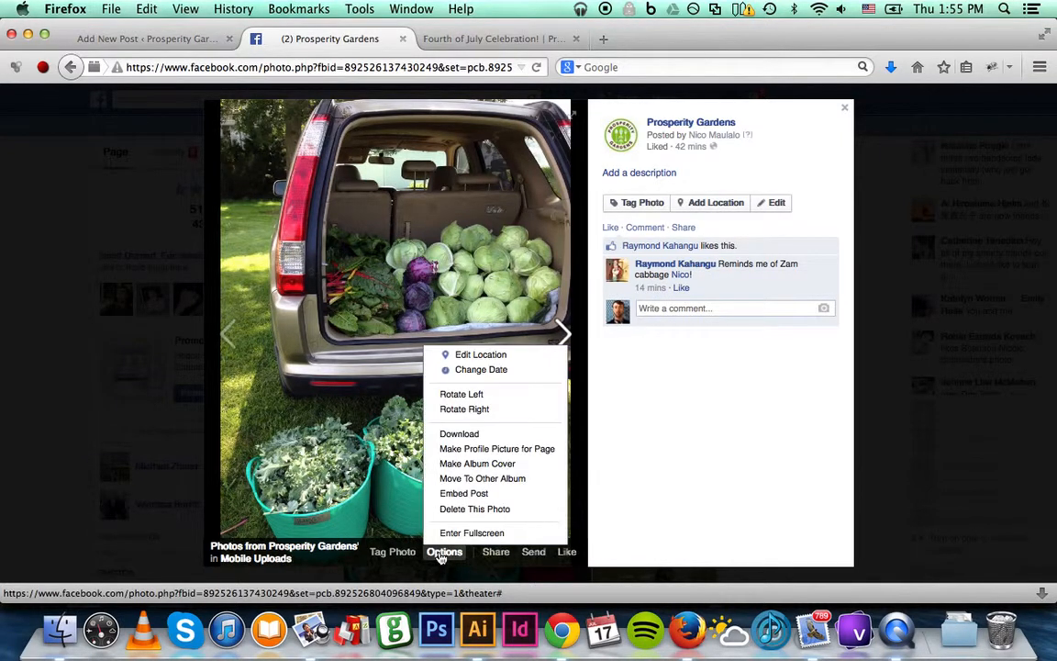
click(458, 435)
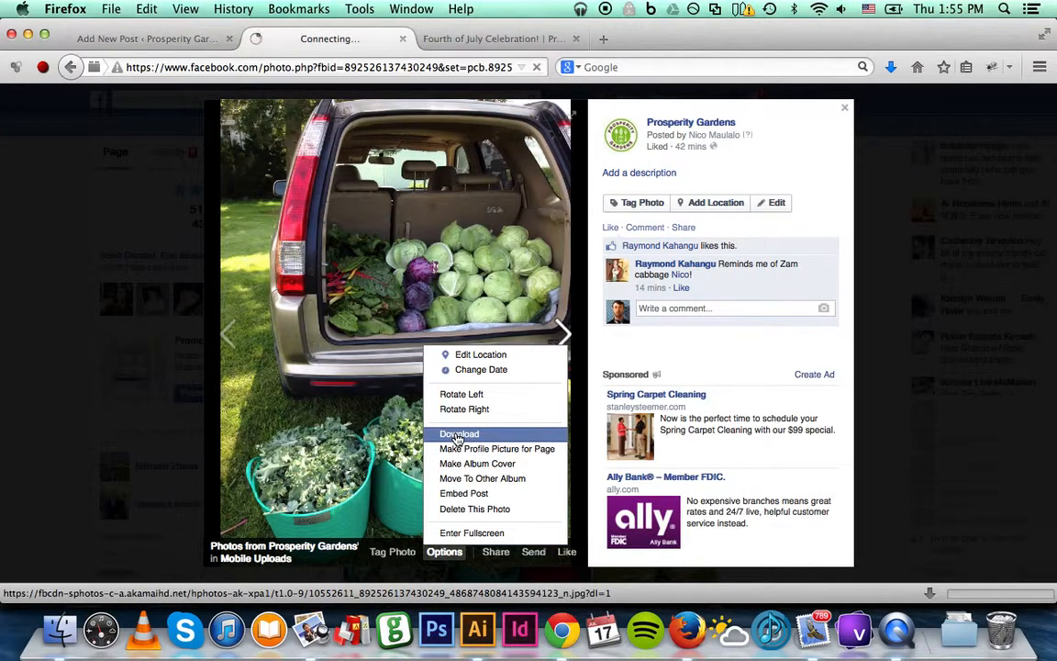
click(24, 243)
Switch to Finder and preview the Farm-Stand photos in the Third Post Example folder, including Farm-Stand-featured.jpg
click(59, 634)
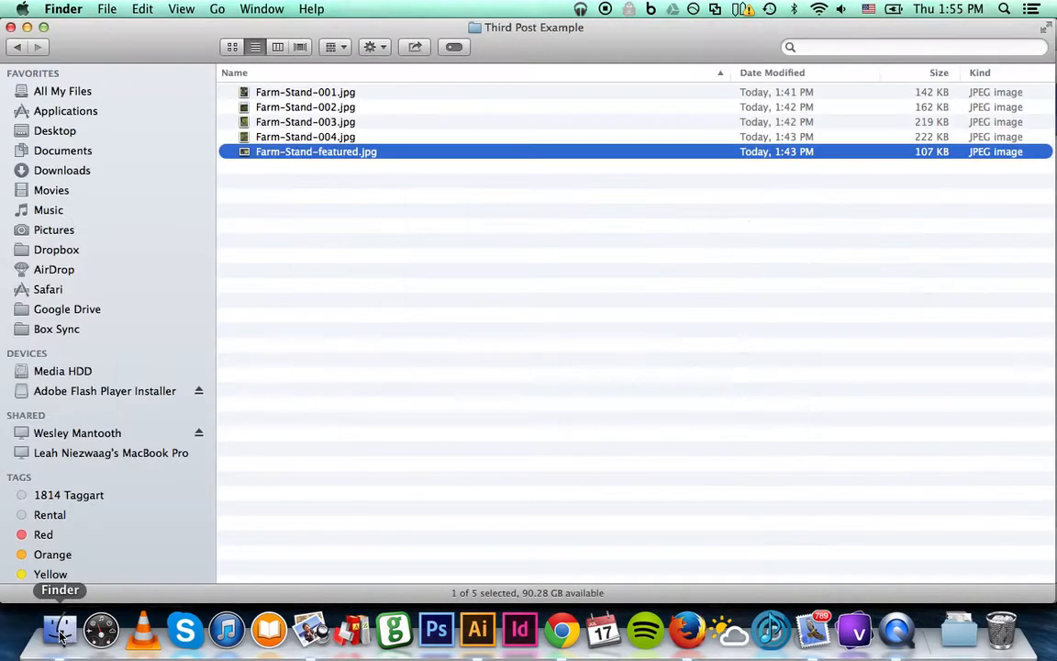
key(space)
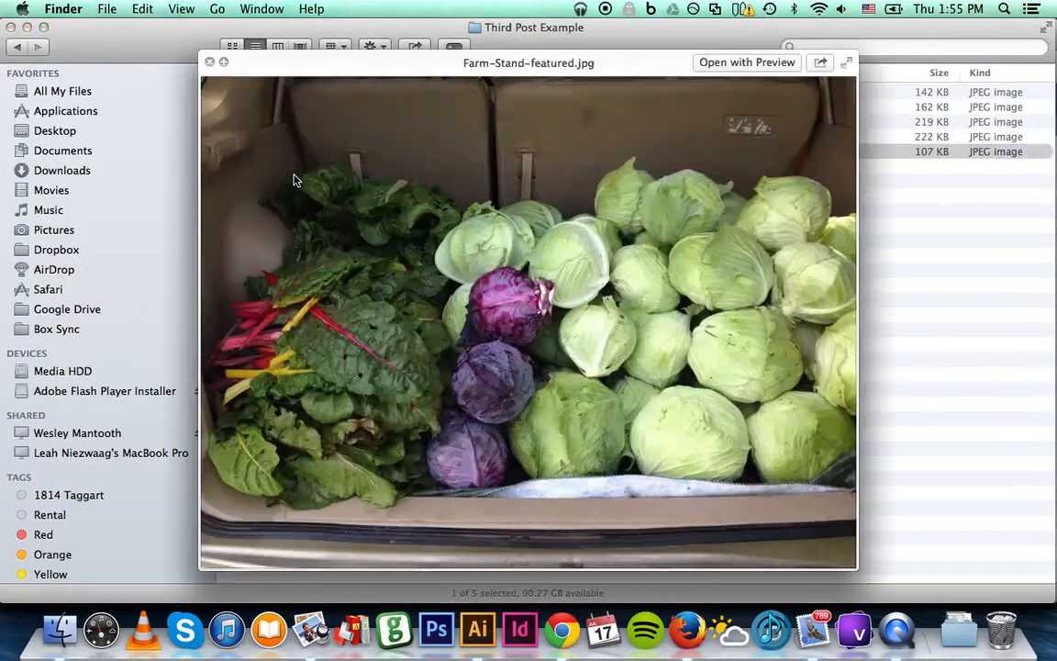
key(Up)
key(Up)
key(Up)
key(Up)
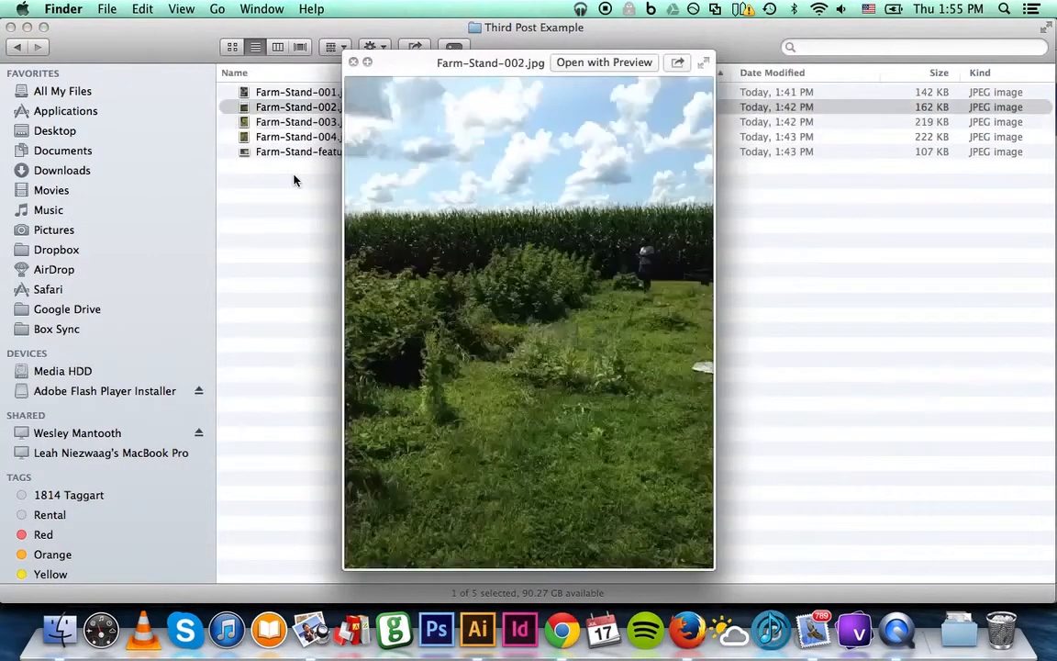
key(Down)
key(Down)
key(Down)
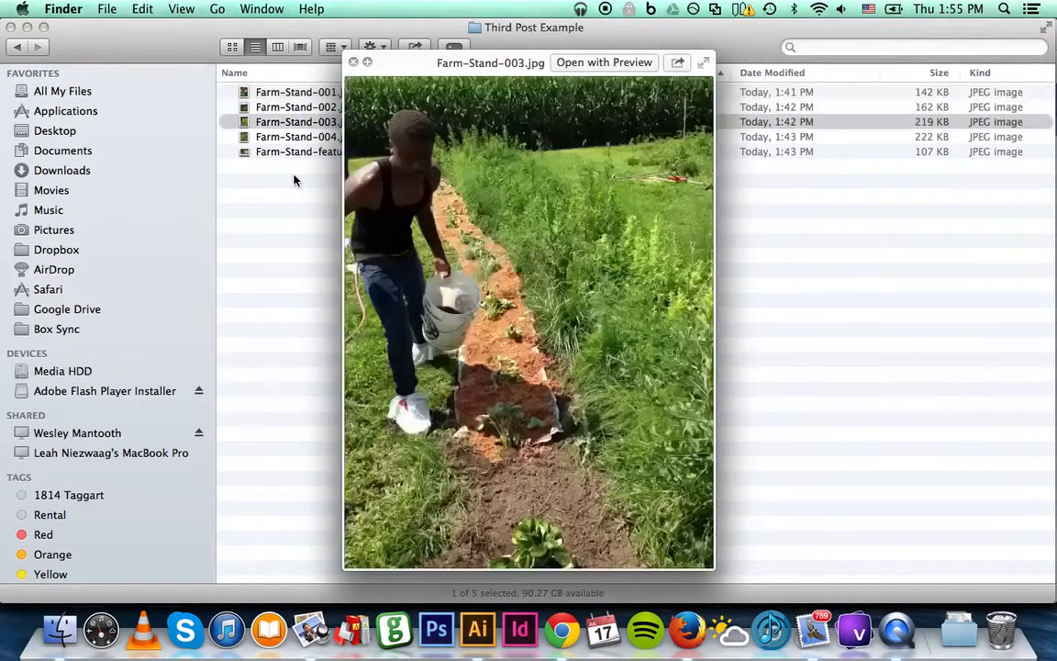
key(Down)
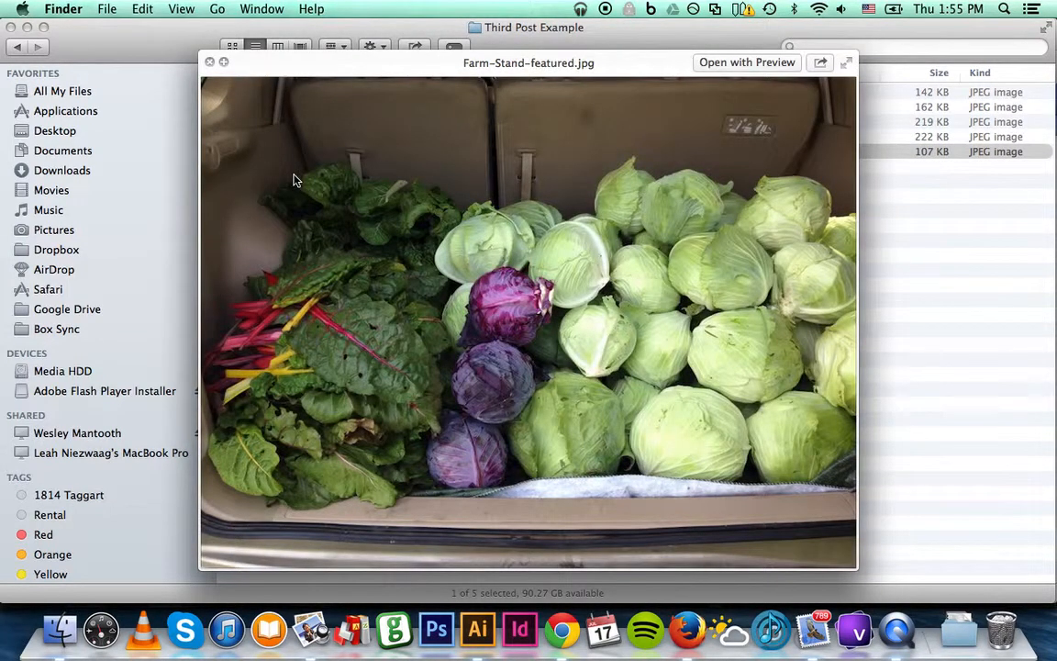
key(space)
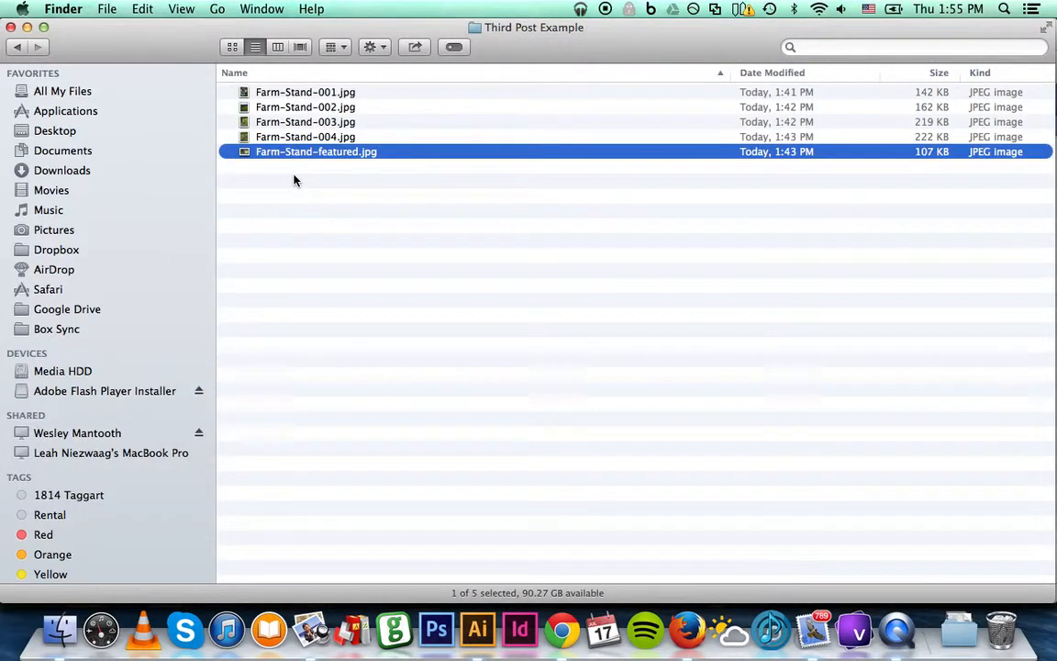
Return to the new WordPress post in Firefox and add a line break after "beans and more!!"
key(super+Tab)
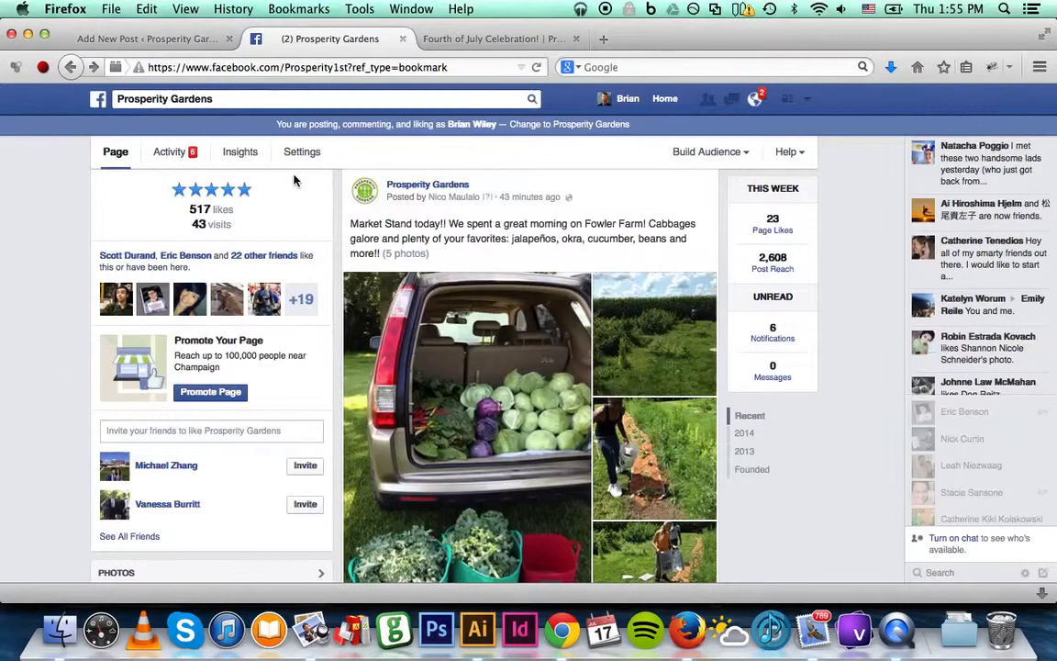
click(129, 41)
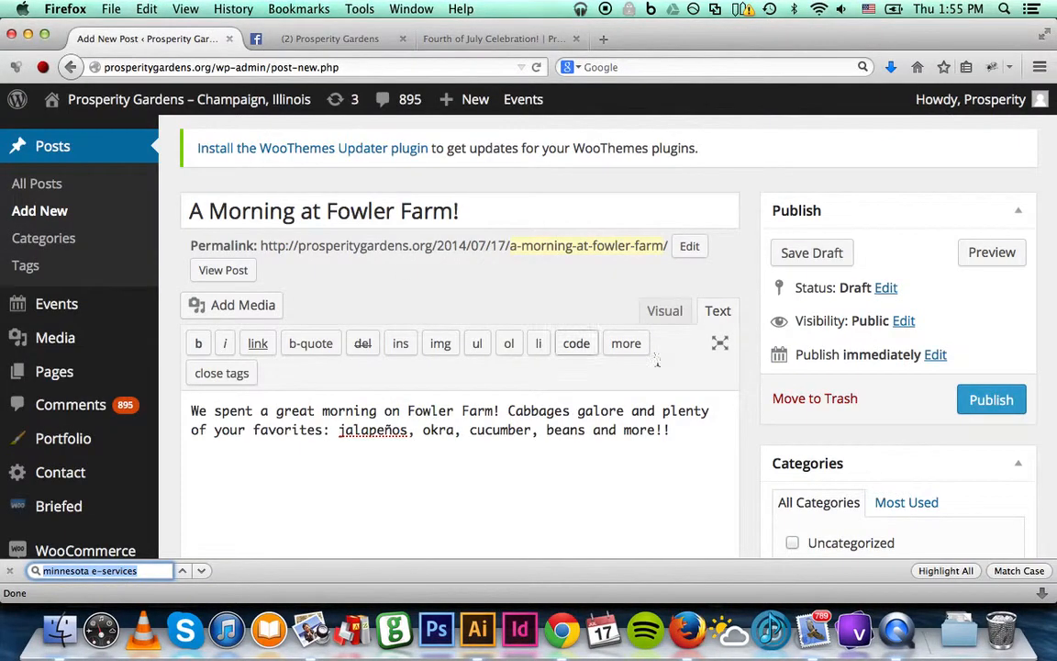
click(692, 433)
key(Return)
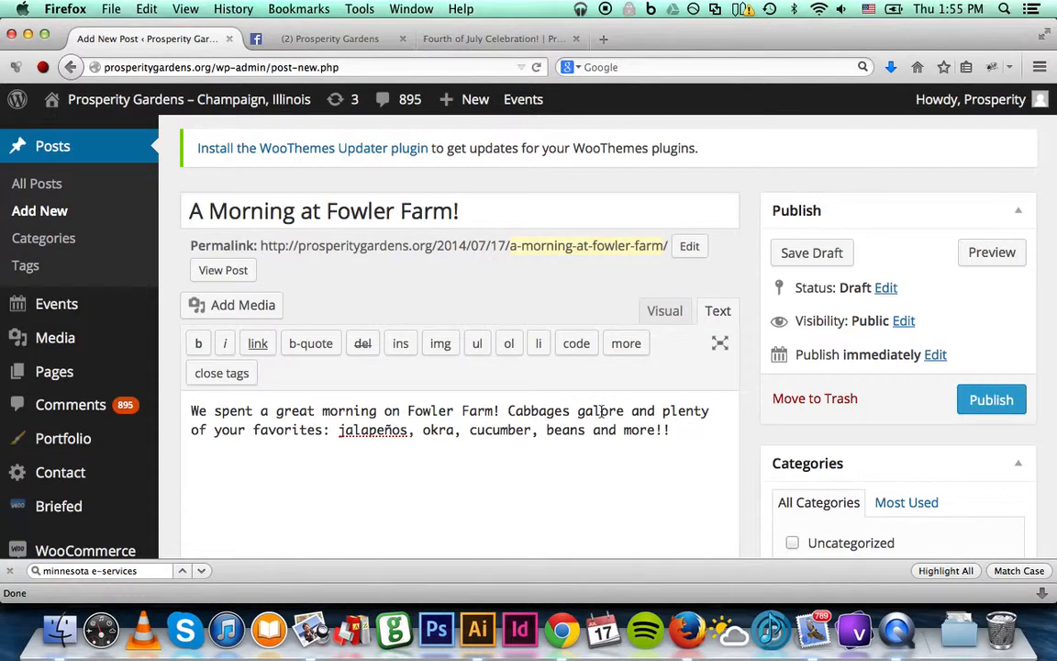
Upload Farm-Stand-featured.jpg and Farm-Stand-001.jpg through Farm-Stand-004.jpg from Web Photos > Third Post Example as media for the post
click(227, 307)
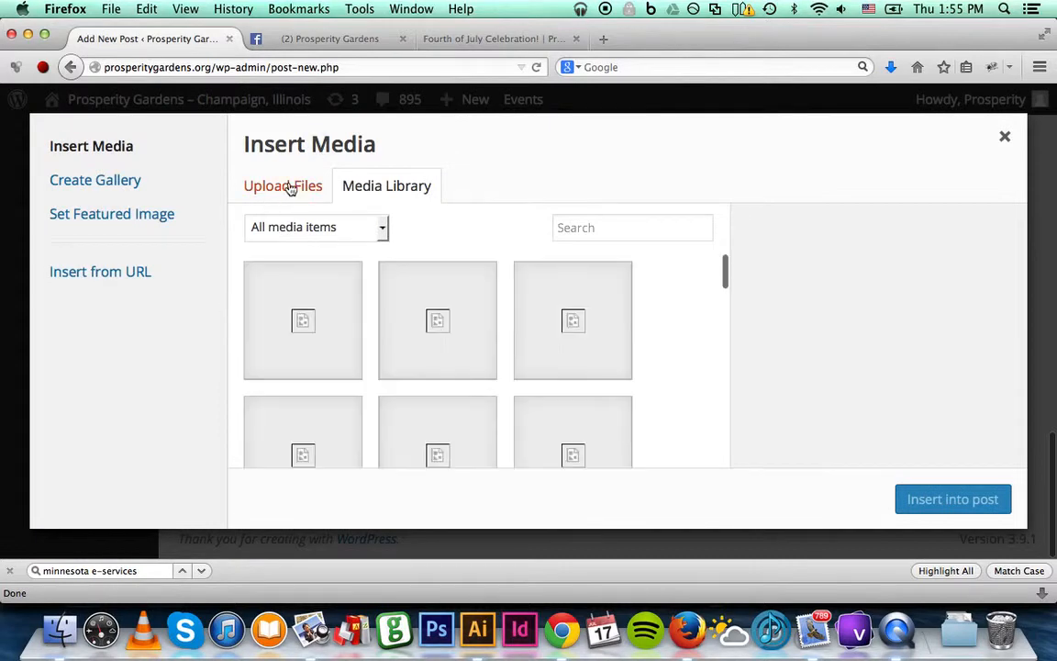
scroll(548, 340, down, 2)
scroll(548, 337, up, 2)
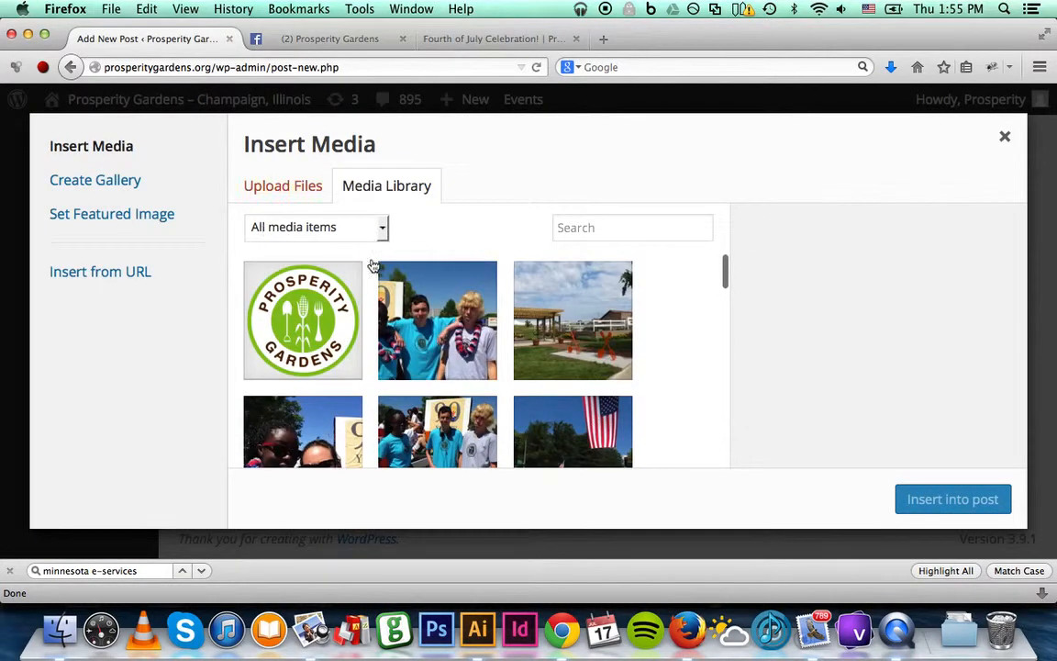
click(280, 191)
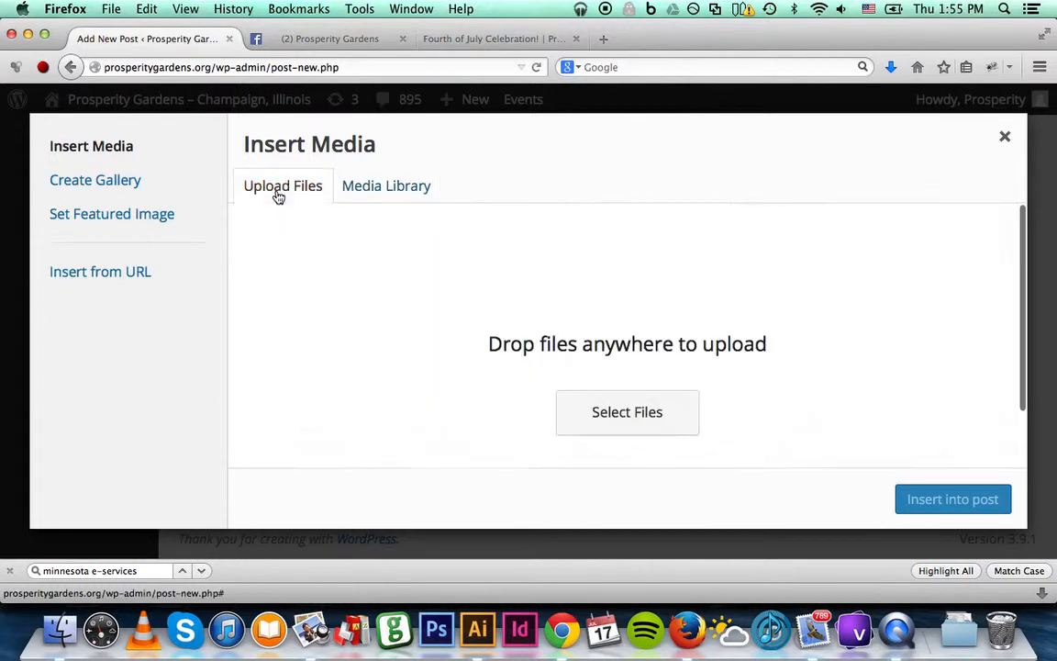
click(606, 413)
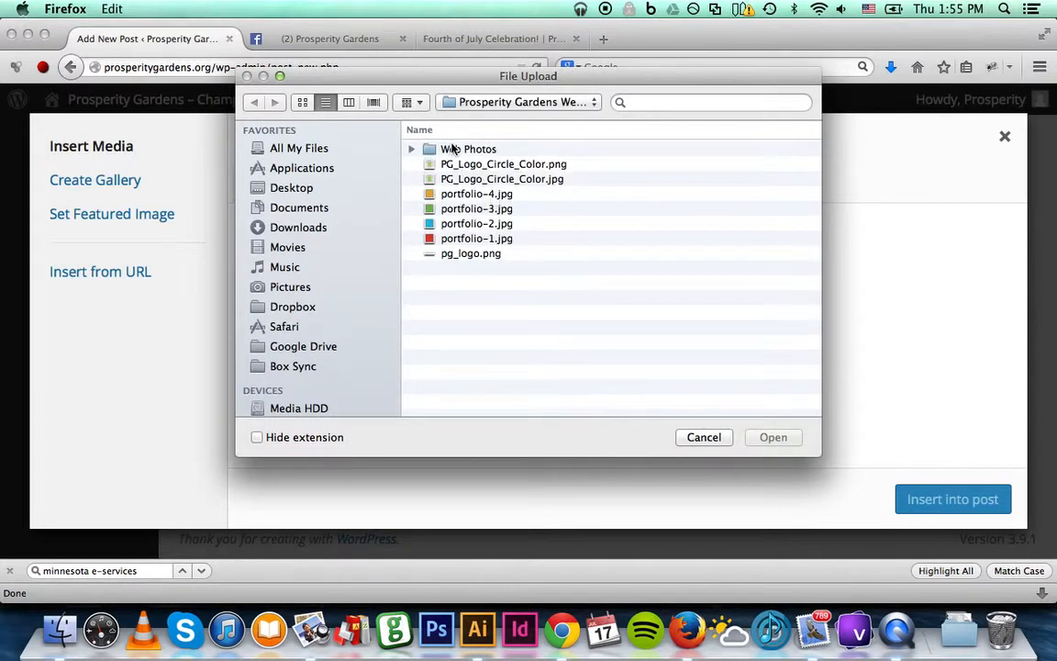
click(452, 150)
double_click(452, 149)
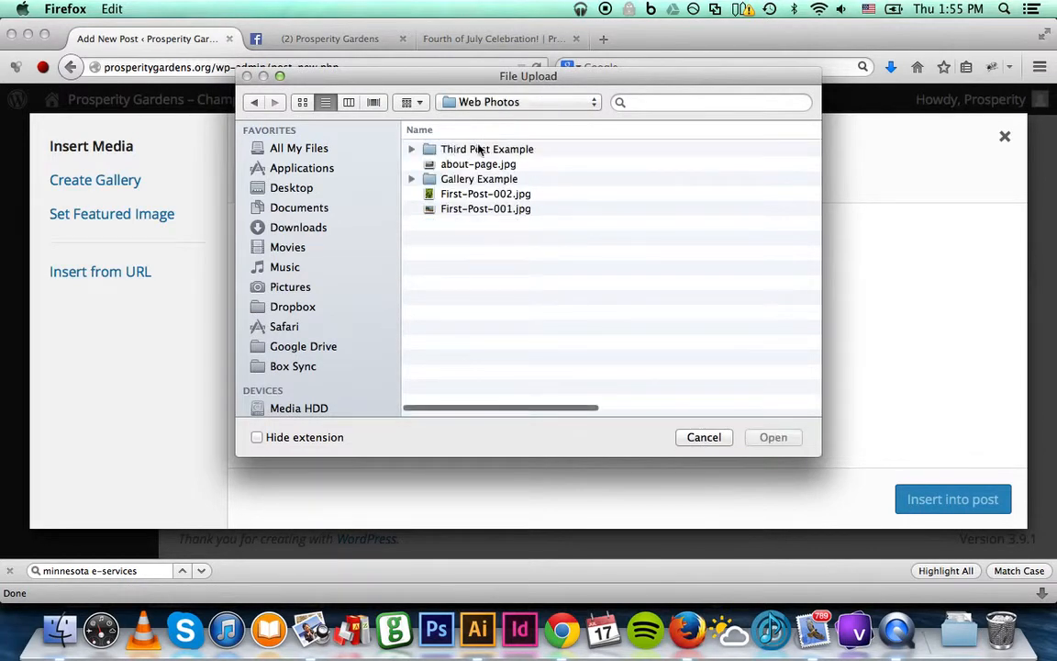
click(469, 150)
double_click(469, 150)
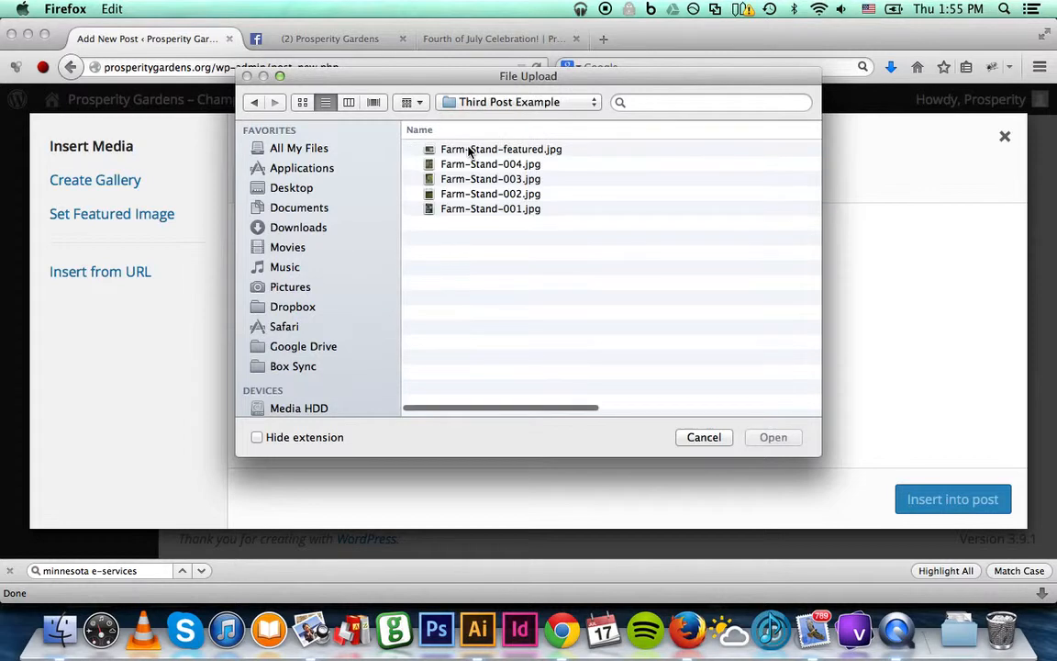
click(469, 152)
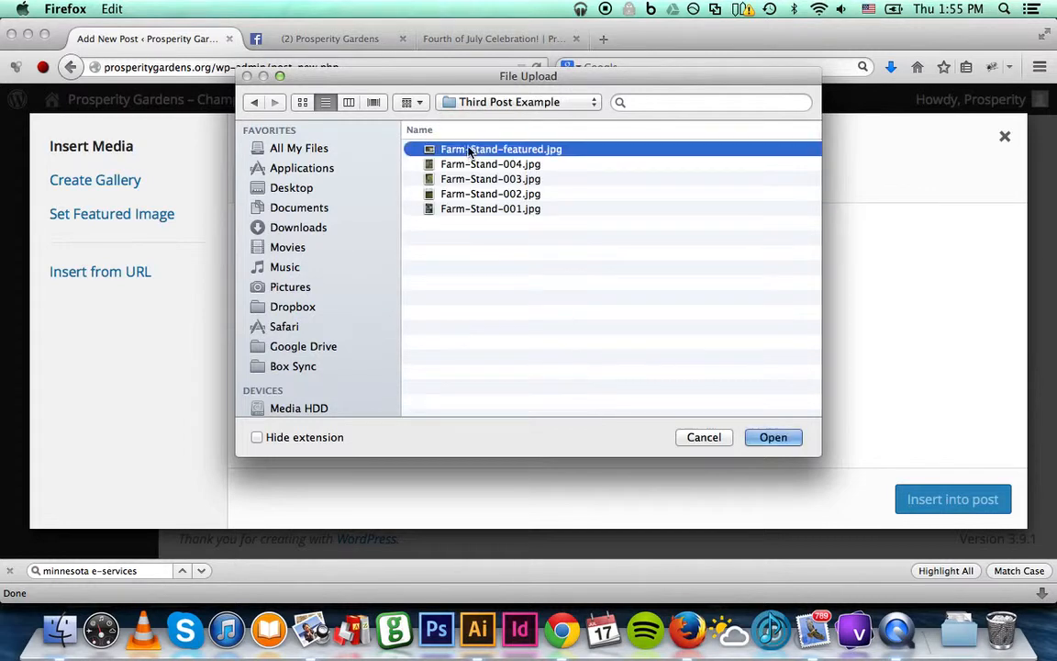
shift+click(463, 209)
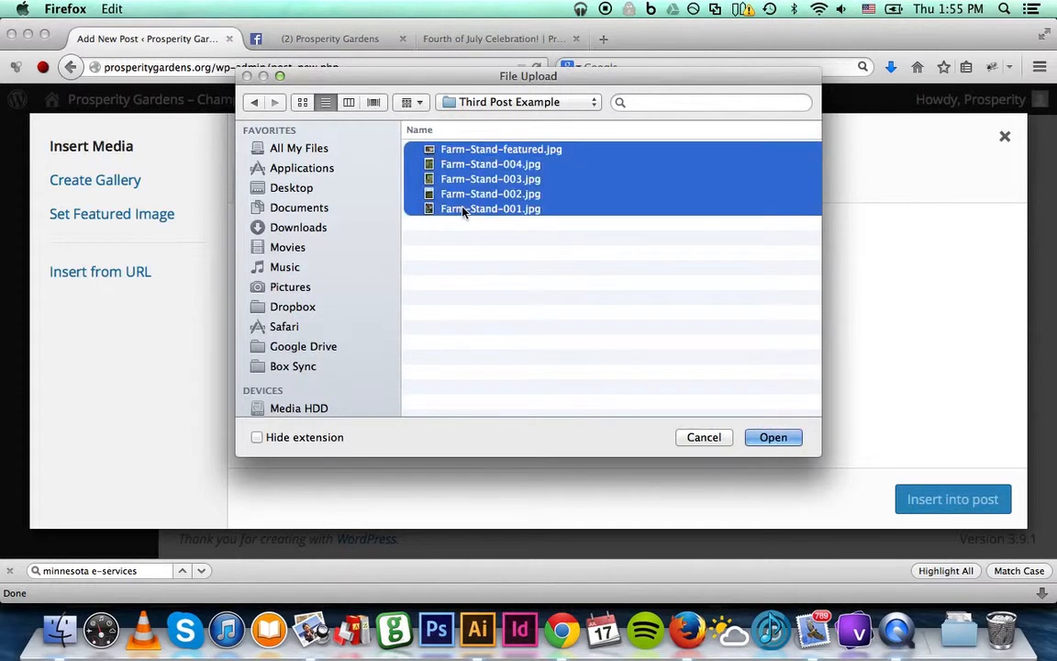
click(774, 438)
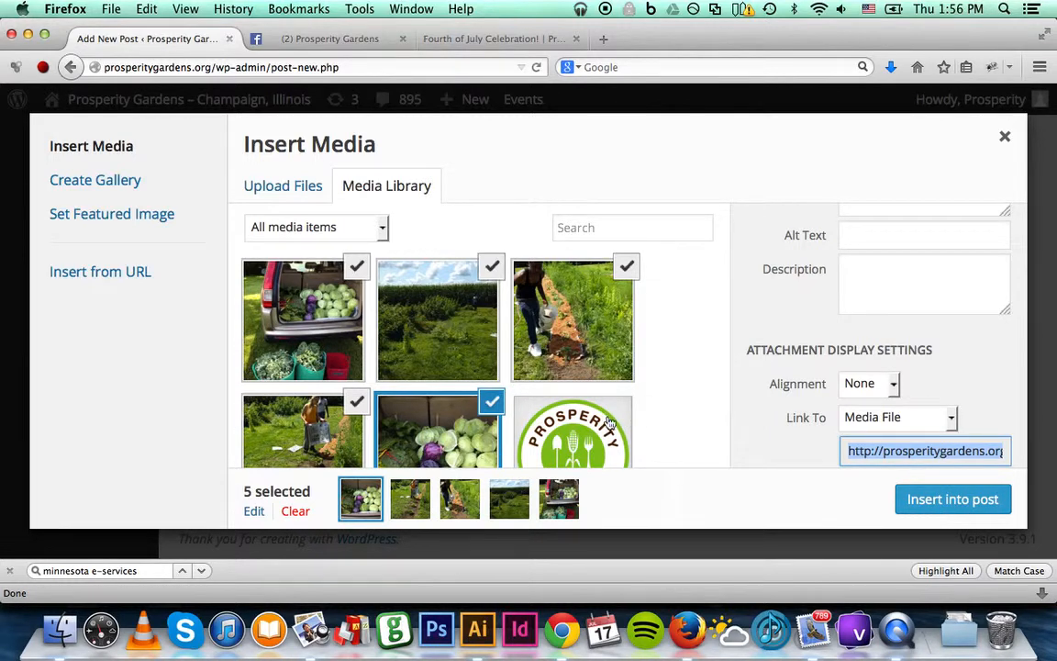
Insert all five uploaded Farm-Stand photos into the post below the text and check the resulting image code
scroll(701, 374, down, 5)
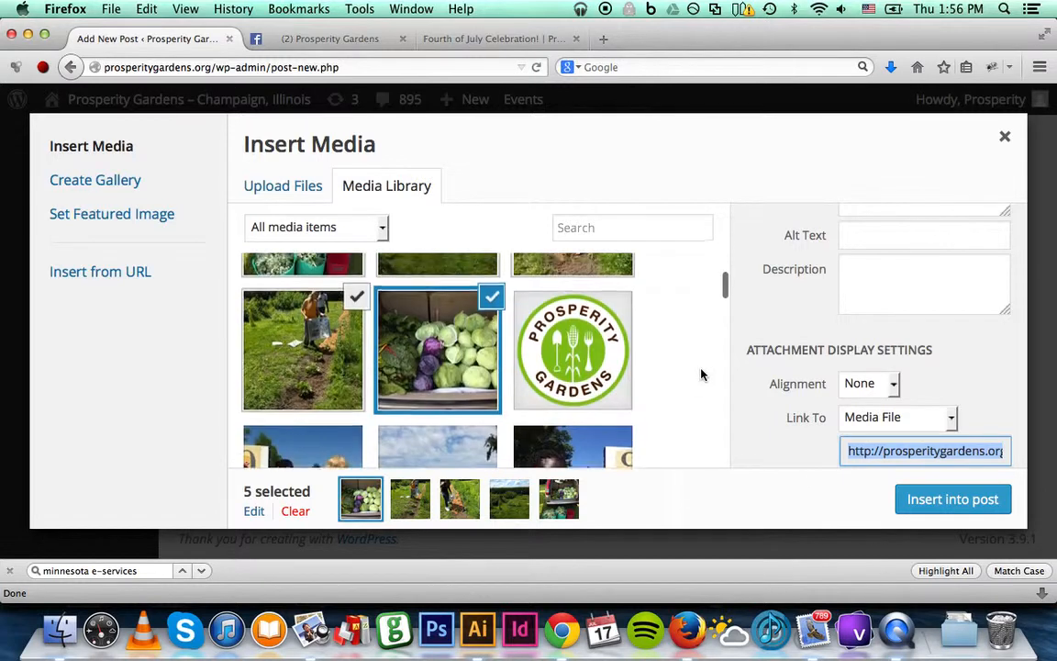
scroll(702, 374, up, 5)
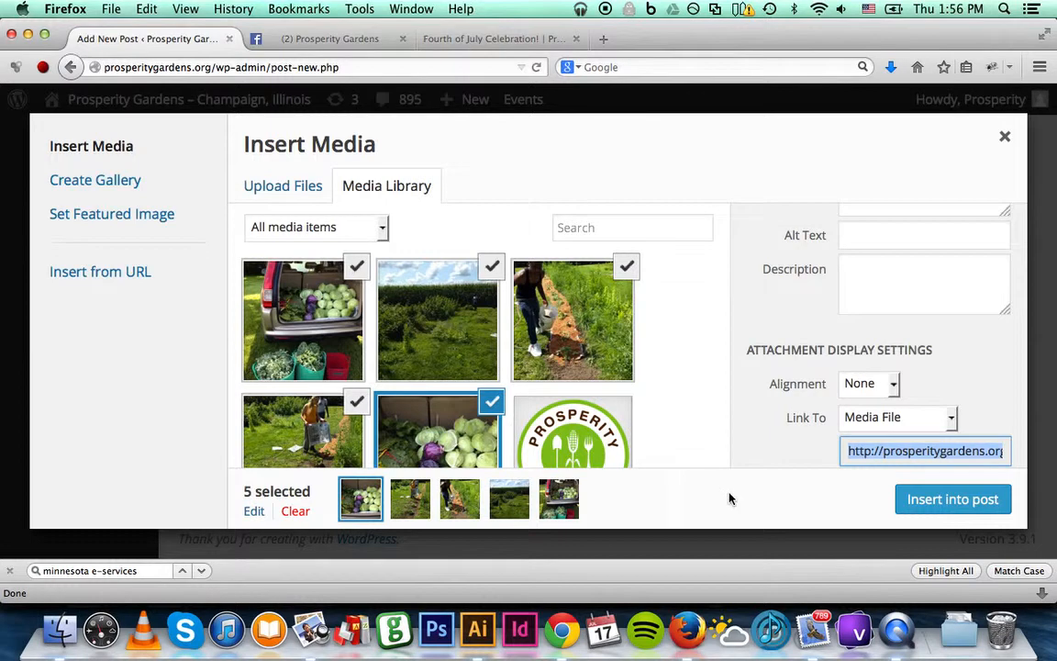
click(944, 503)
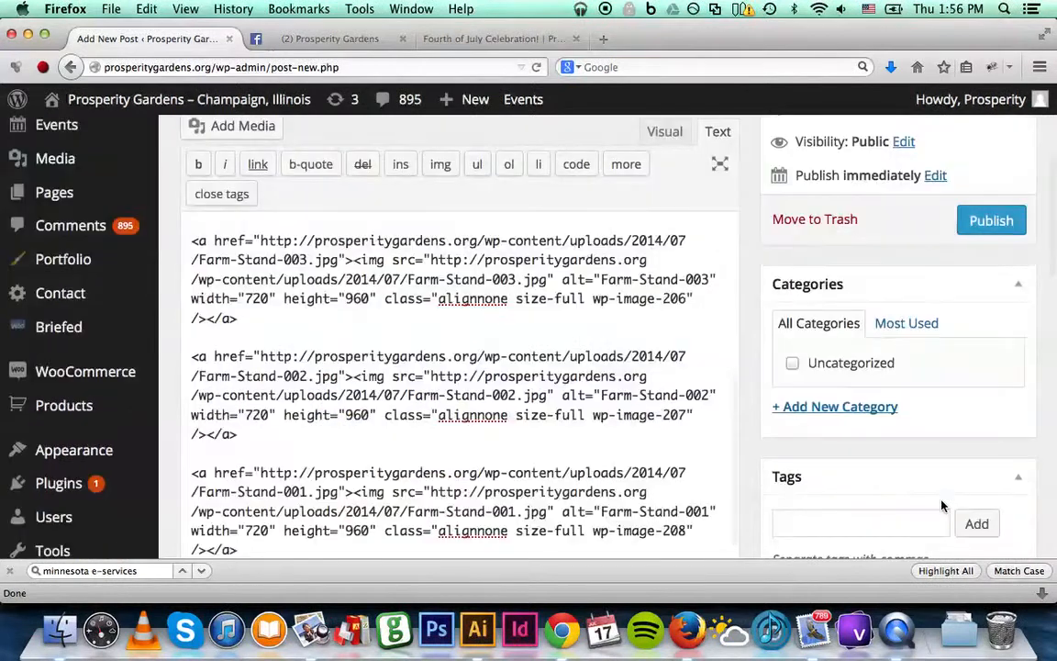
scroll(595, 314, up, 5)
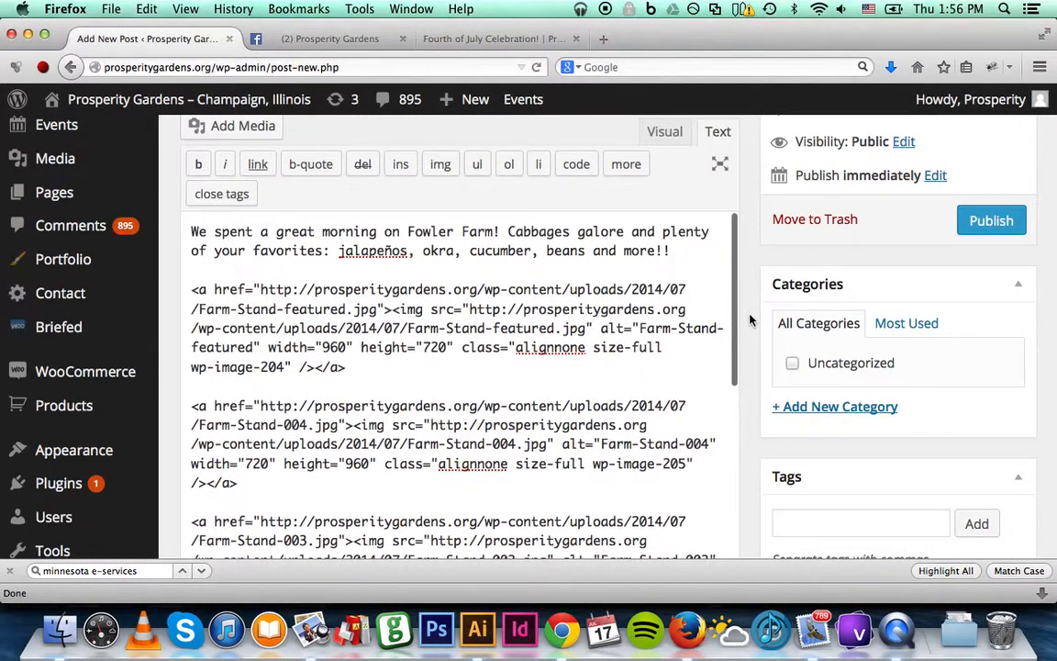
scroll(750, 295, up, 3)
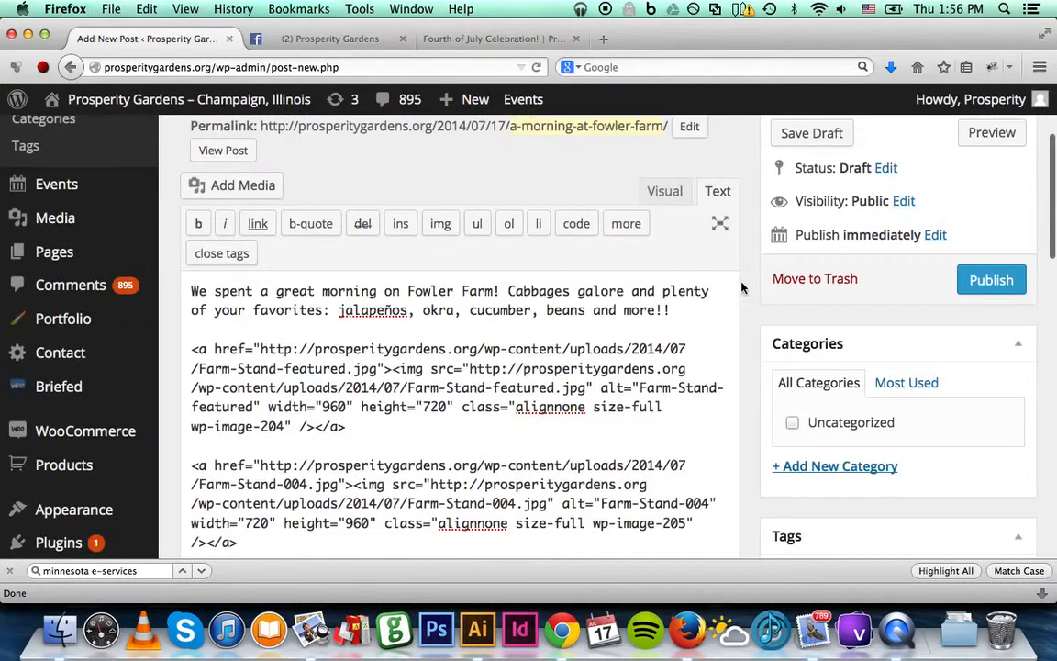
Examine the inserted Farm-Stand photos in the visual editor, then return to the post's HTML text view
click(666, 198)
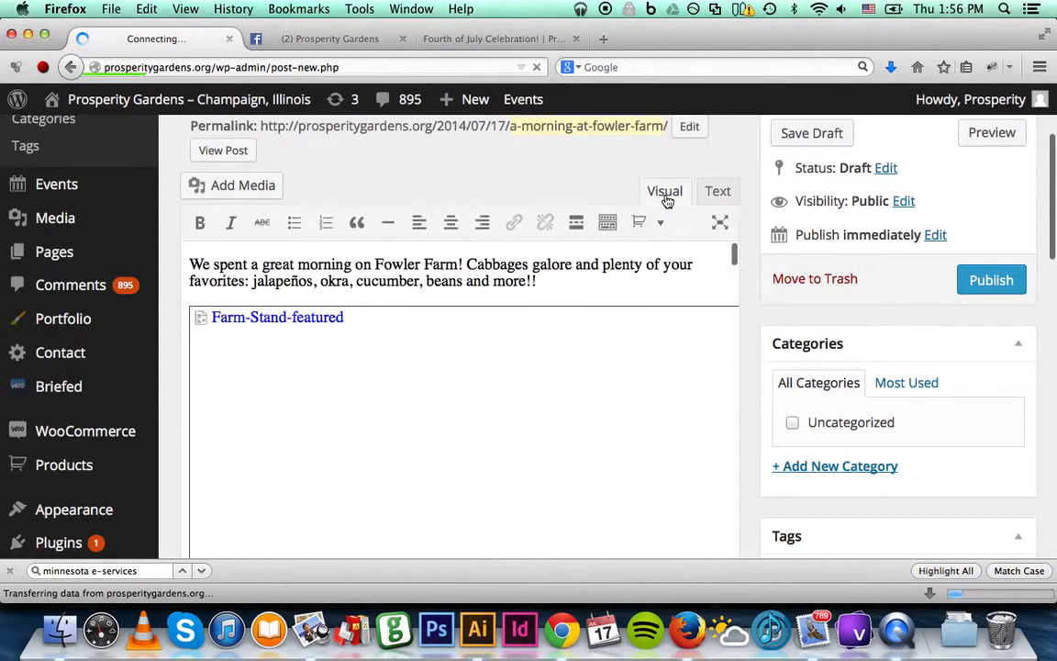
scroll(501, 455, down, 1)
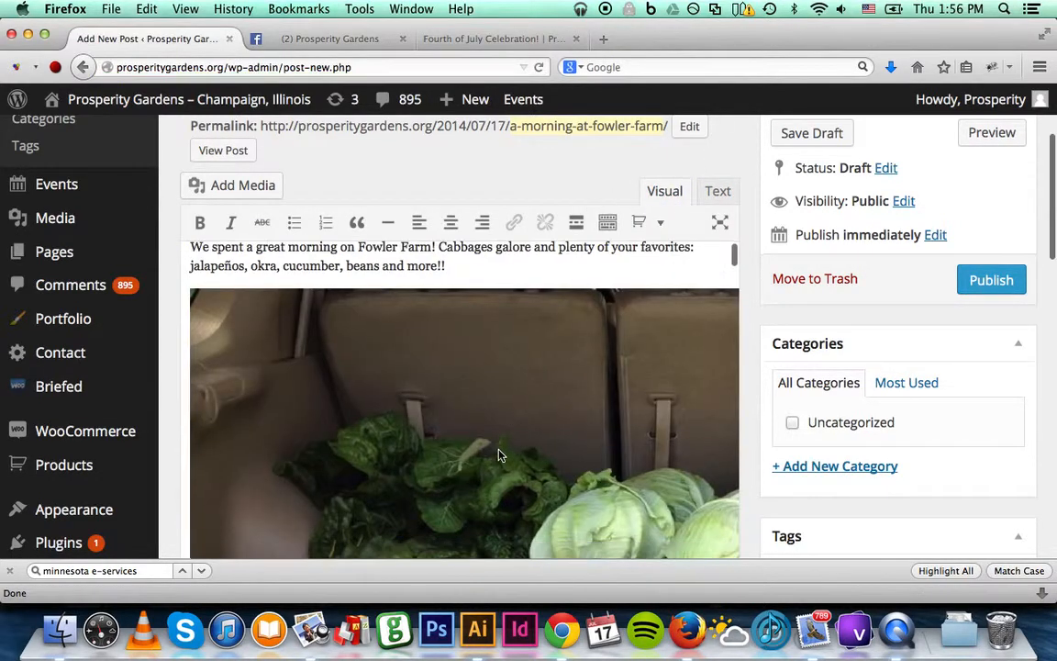
scroll(500, 455, up, 1)
scroll(500, 456, right, 2)
scroll(500, 456, left, 2)
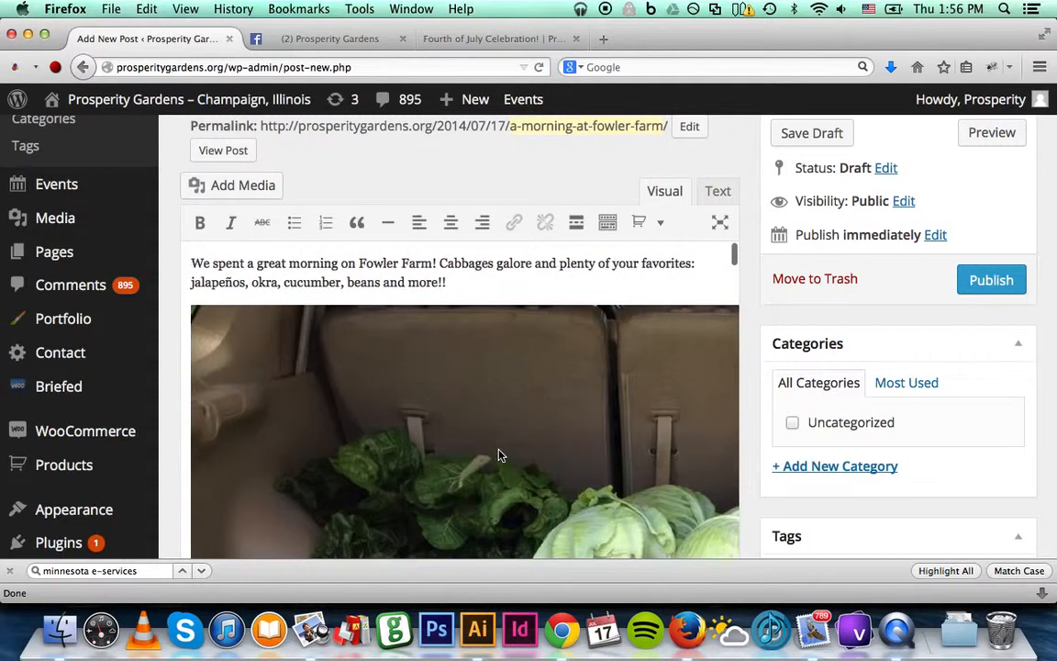
scroll(500, 455, down, 5)
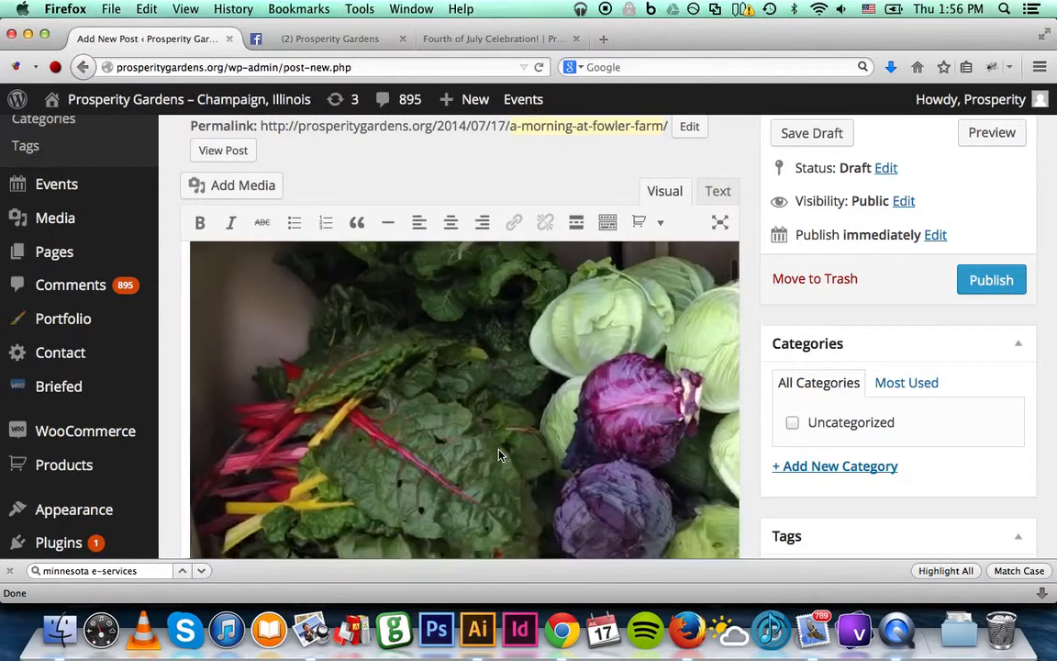
scroll(500, 455, down, 10)
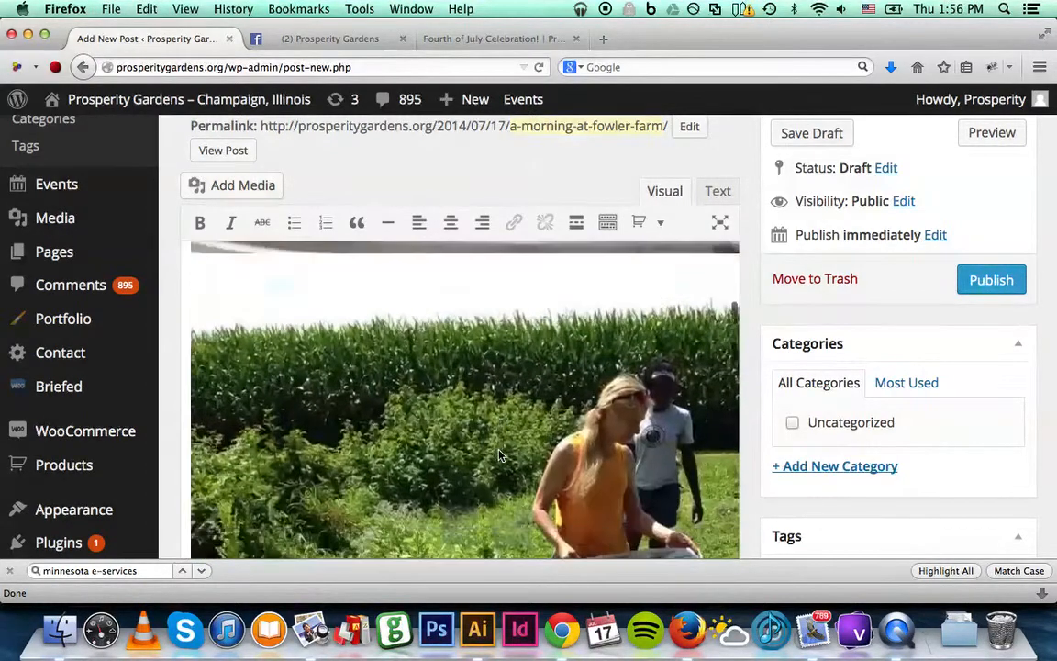
scroll(500, 455, down, 10)
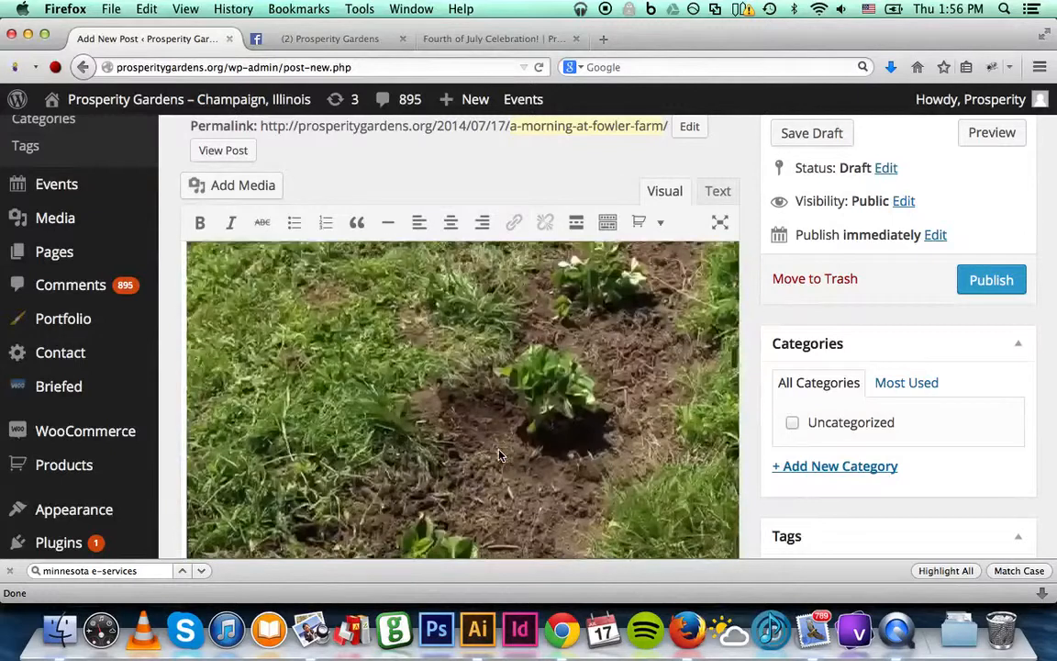
scroll(500, 456, up, 5)
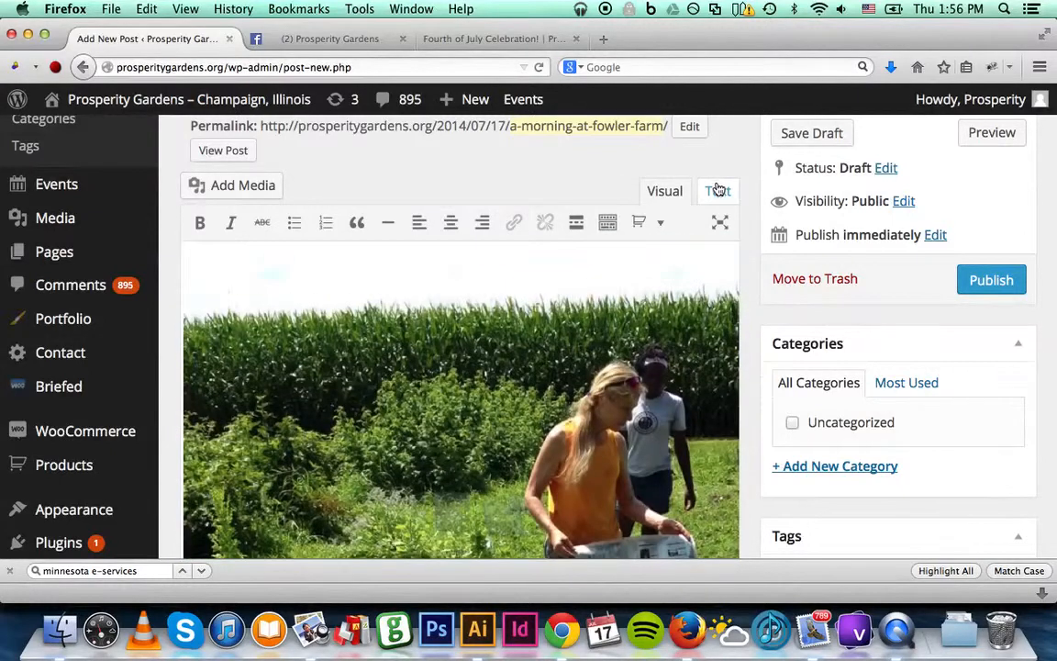
click(719, 190)
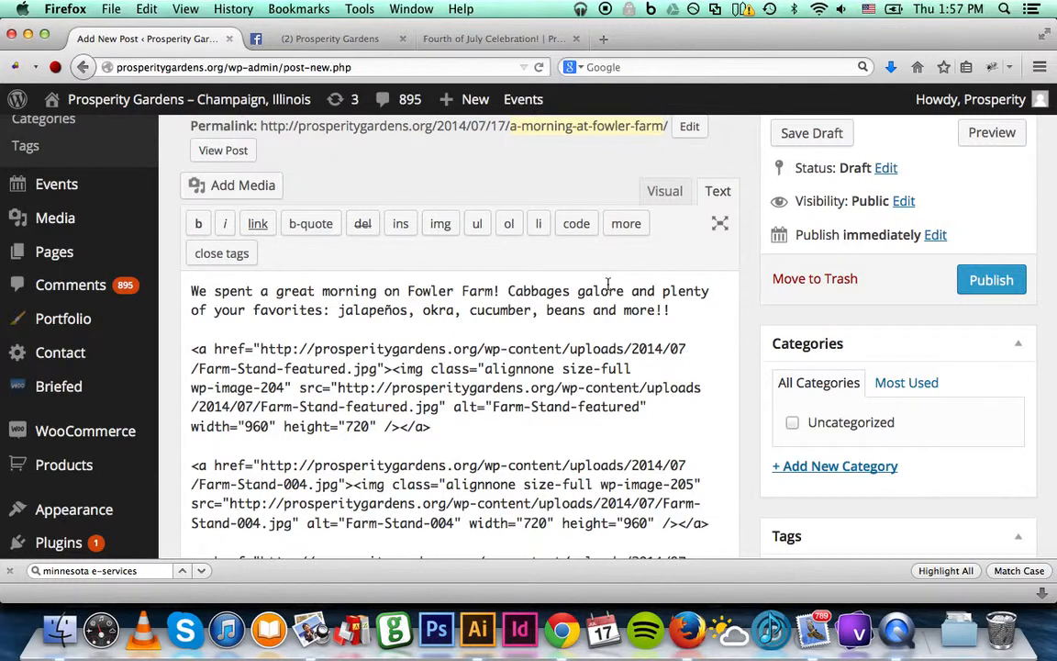
Preview the post "A Morning at Fowler Farm!" and examine the proportions of its photos on the site
scroll(607, 284, up, 2)
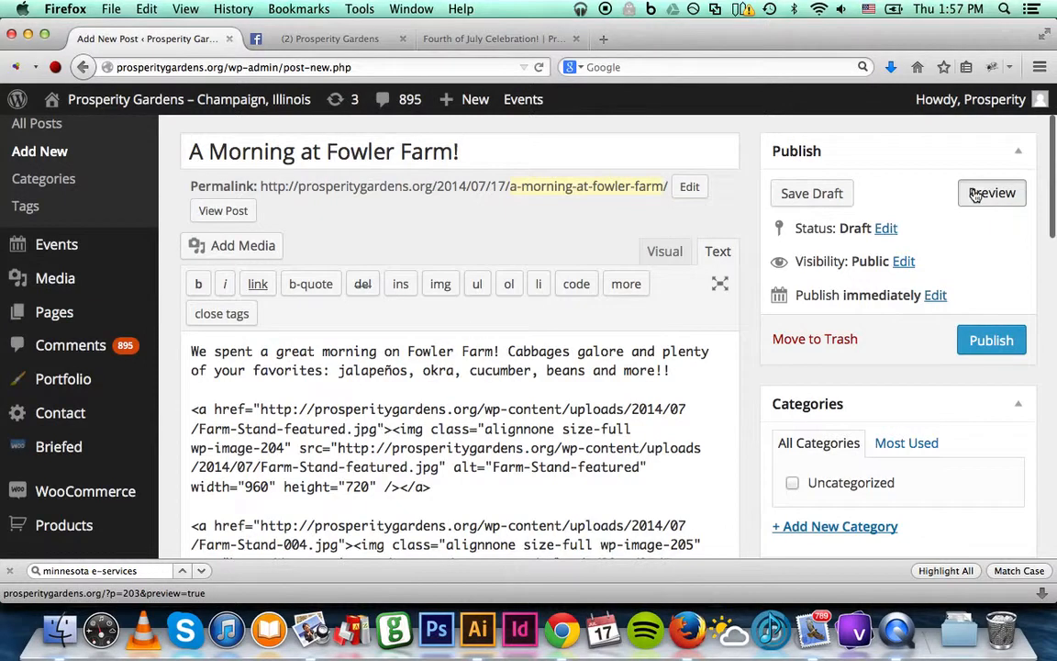
click(976, 194)
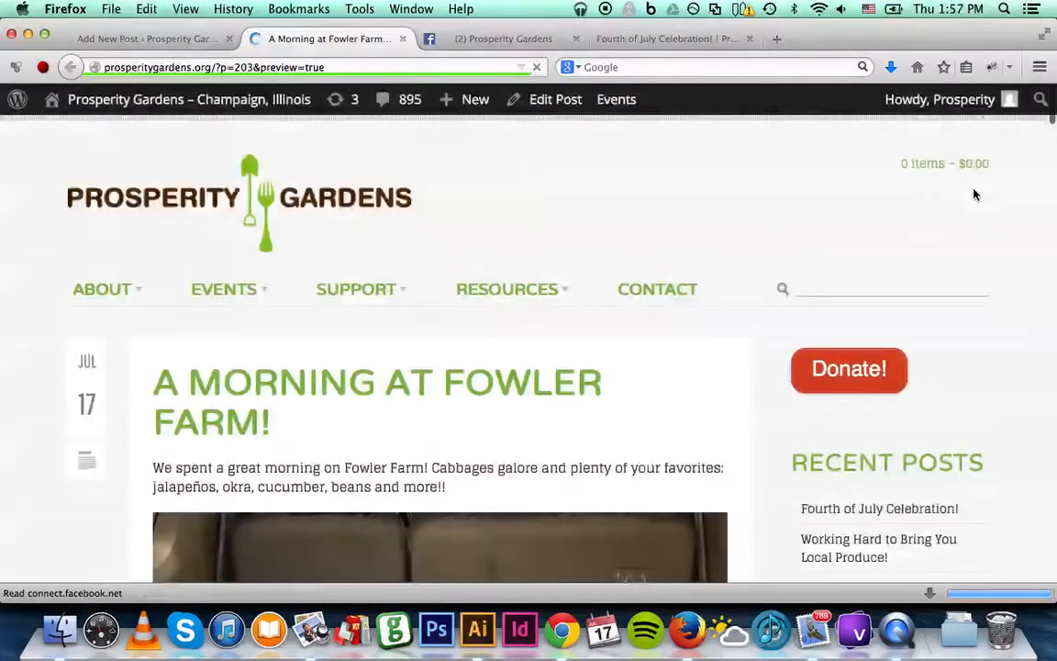
scroll(725, 444, down, 2)
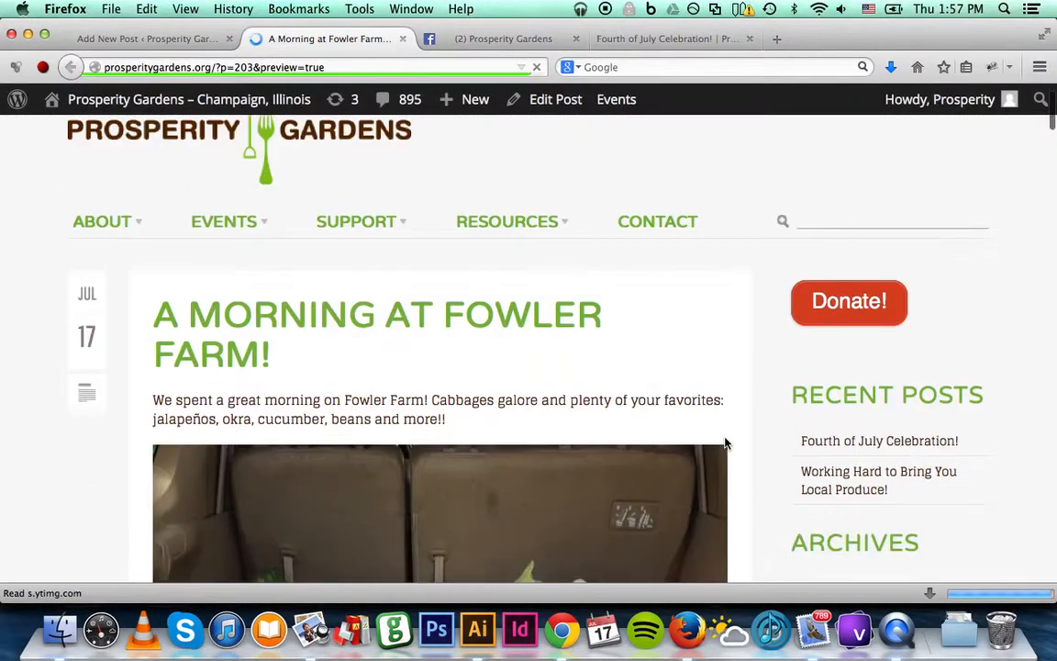
scroll(725, 445, down, 10)
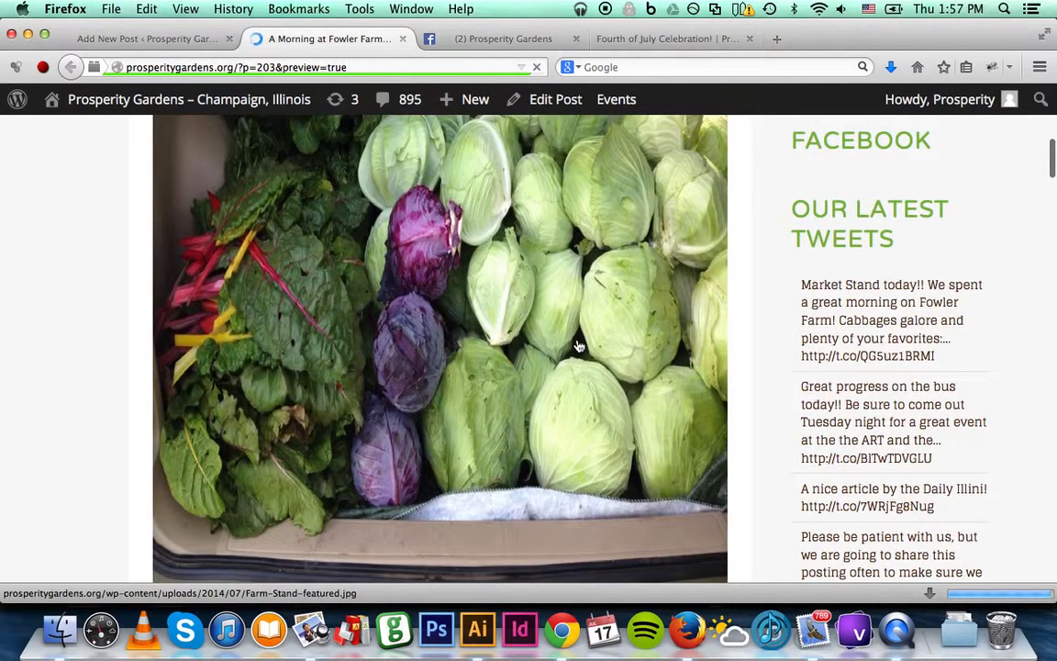
scroll(588, 314, down, 6)
scroll(590, 316, down, 6)
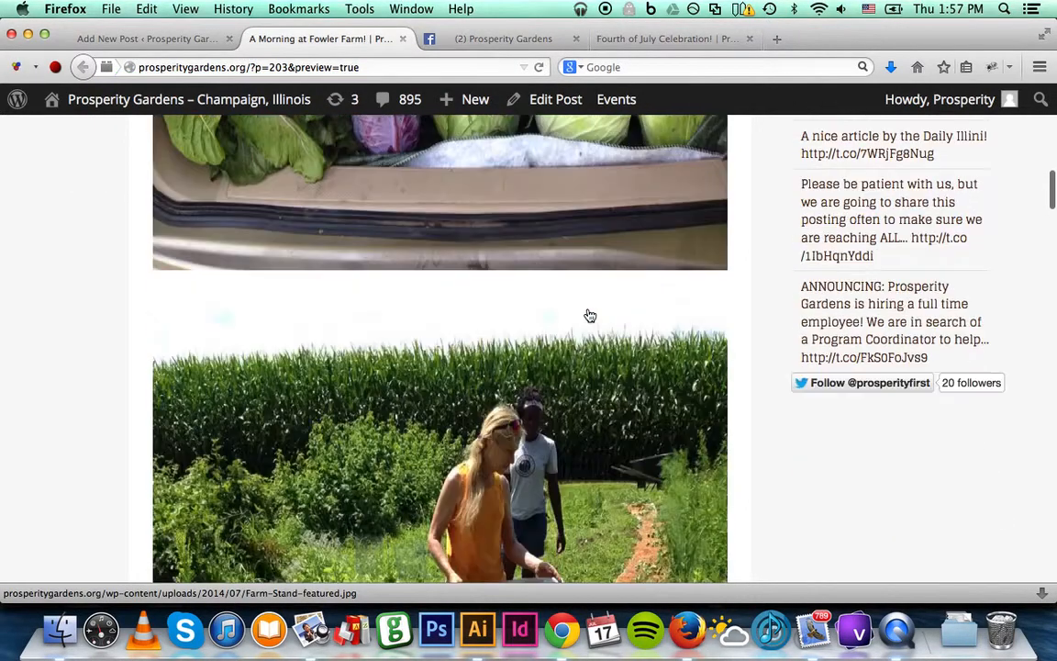
scroll(591, 315, down, 9)
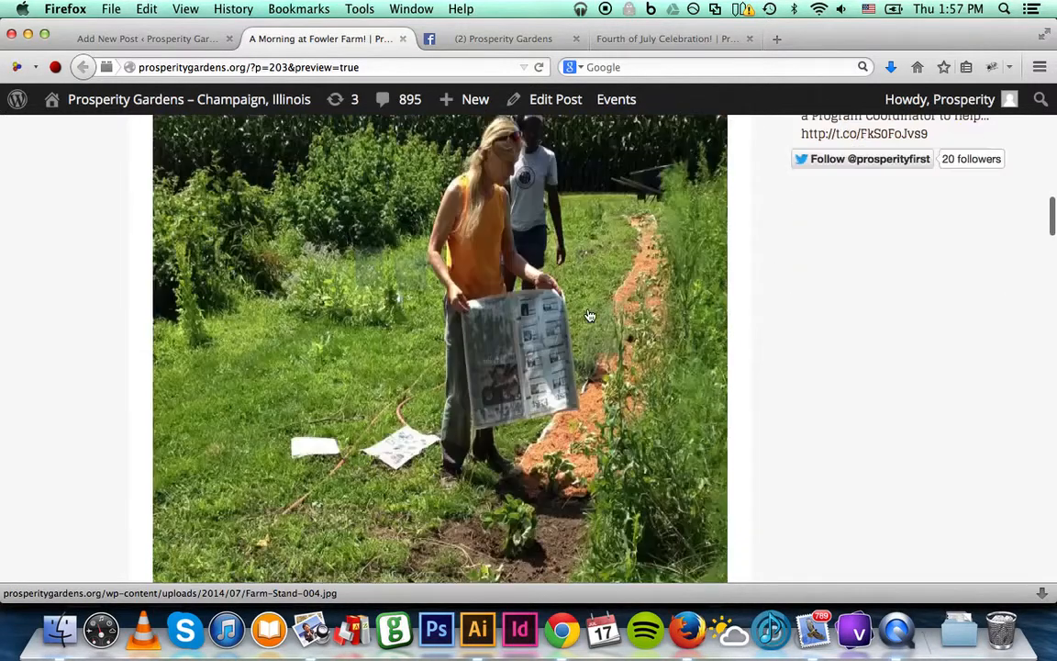
scroll(591, 316, down, 12)
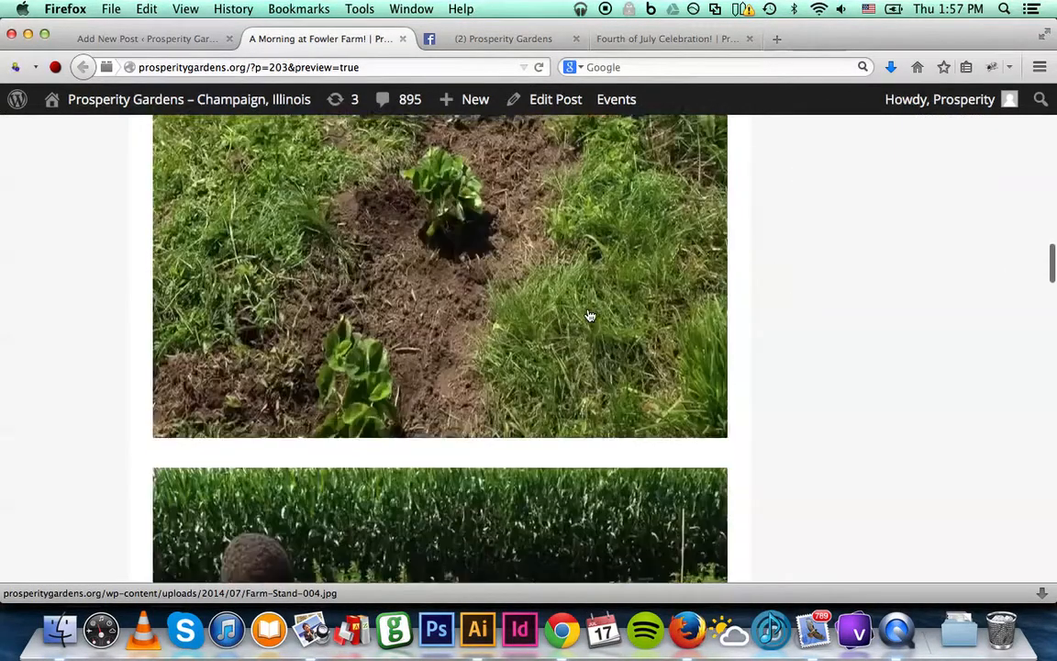
scroll(590, 316, down, 4)
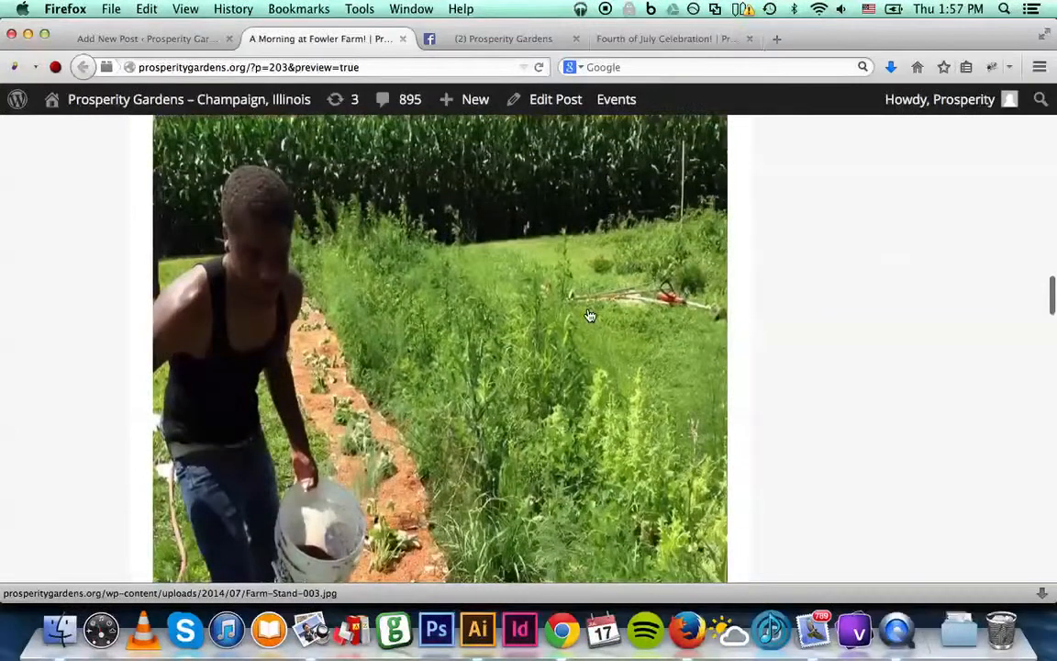
scroll(590, 316, up, 20)
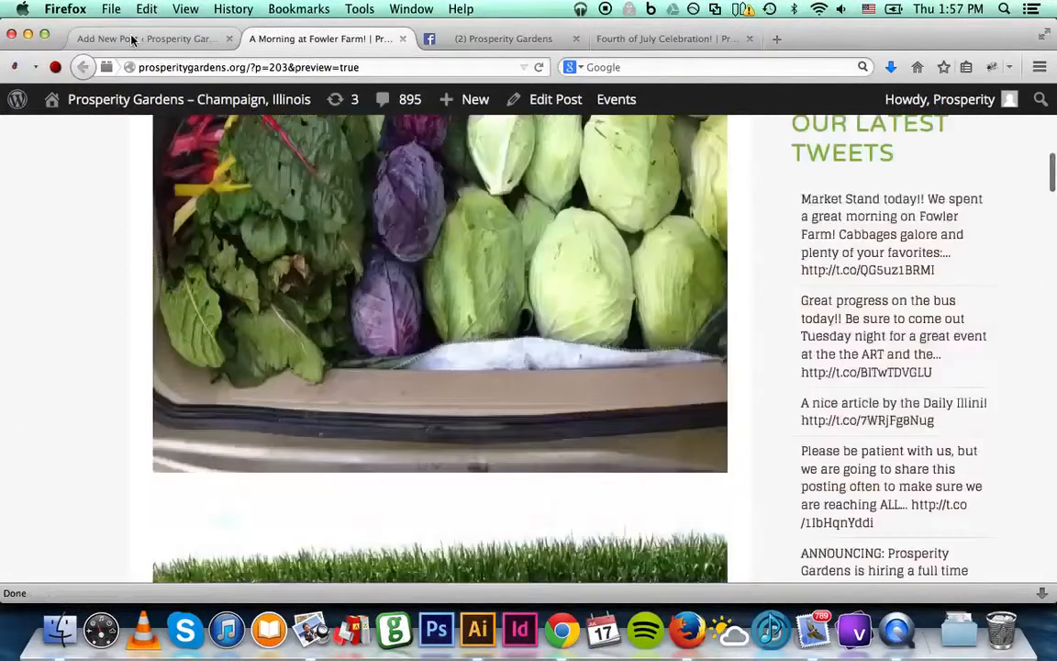
Back in the post editor, remove the height attribute from the Farm-Stand-featured image code, keeping its width of 960
click(131, 40)
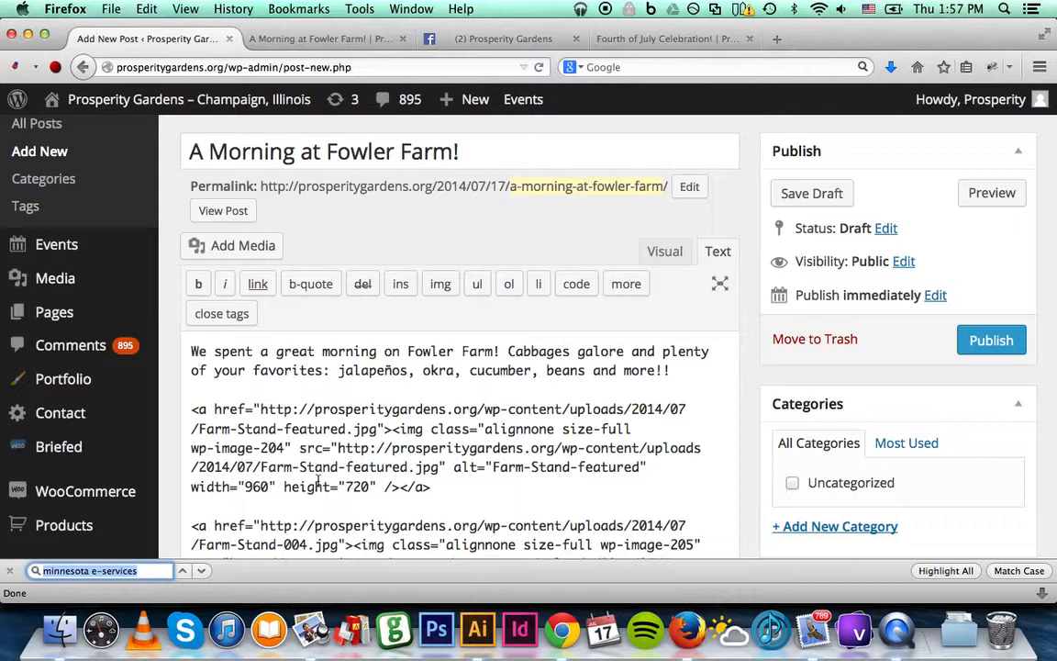
drag(374, 486, 284, 486)
key(BackSpace)
key(BackSpace)
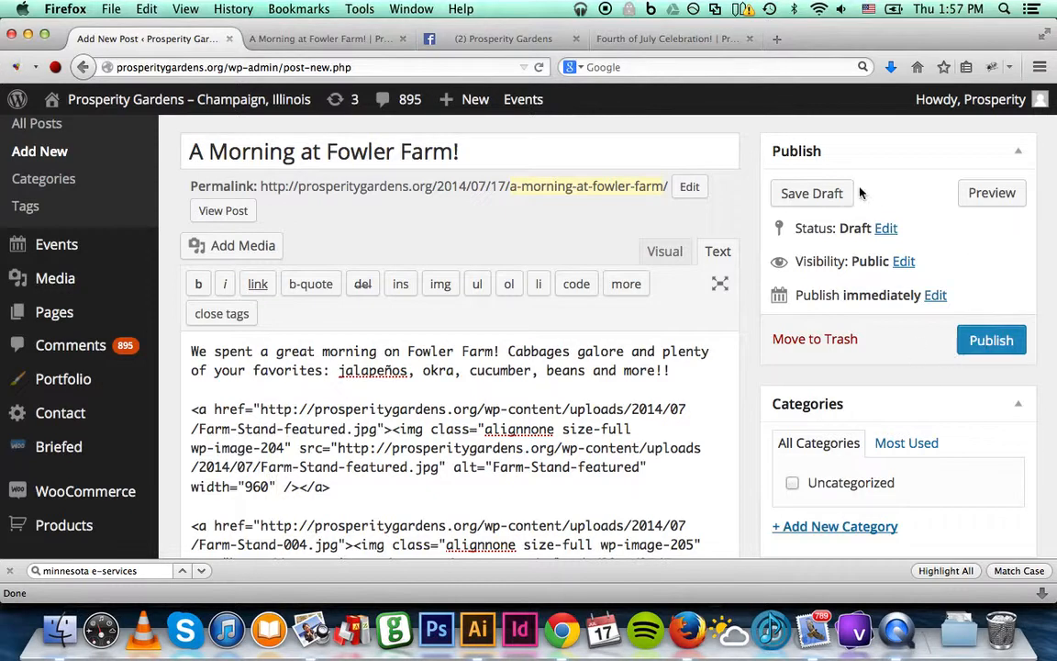
Preview the edited post again and compare the proportions of the Farm-Stand-featured photo with the photo below it
click(1001, 193)
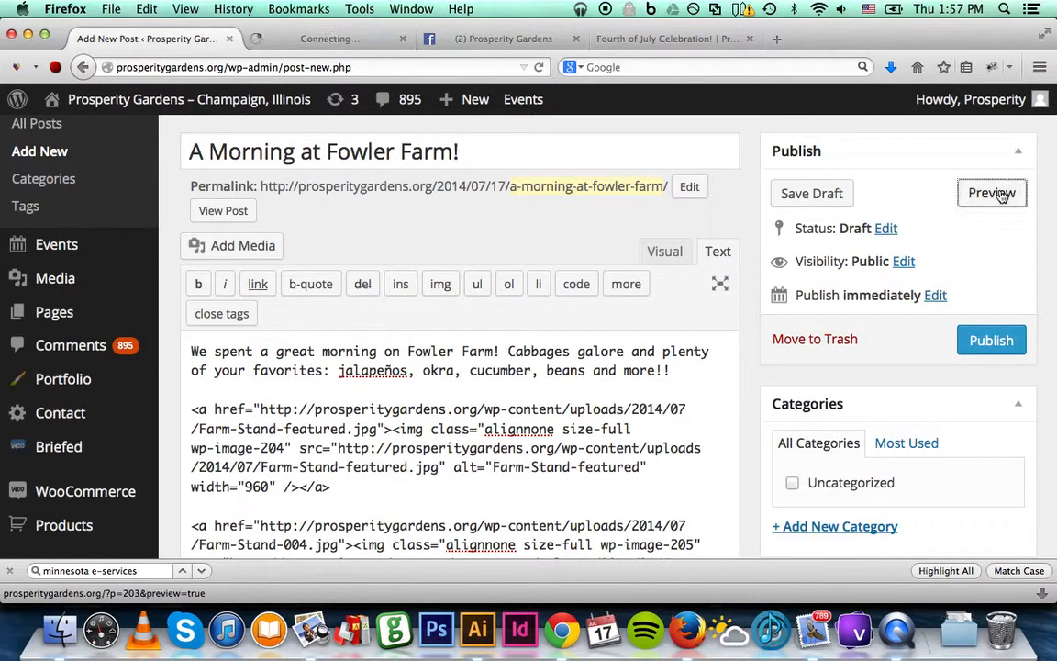
click(296, 39)
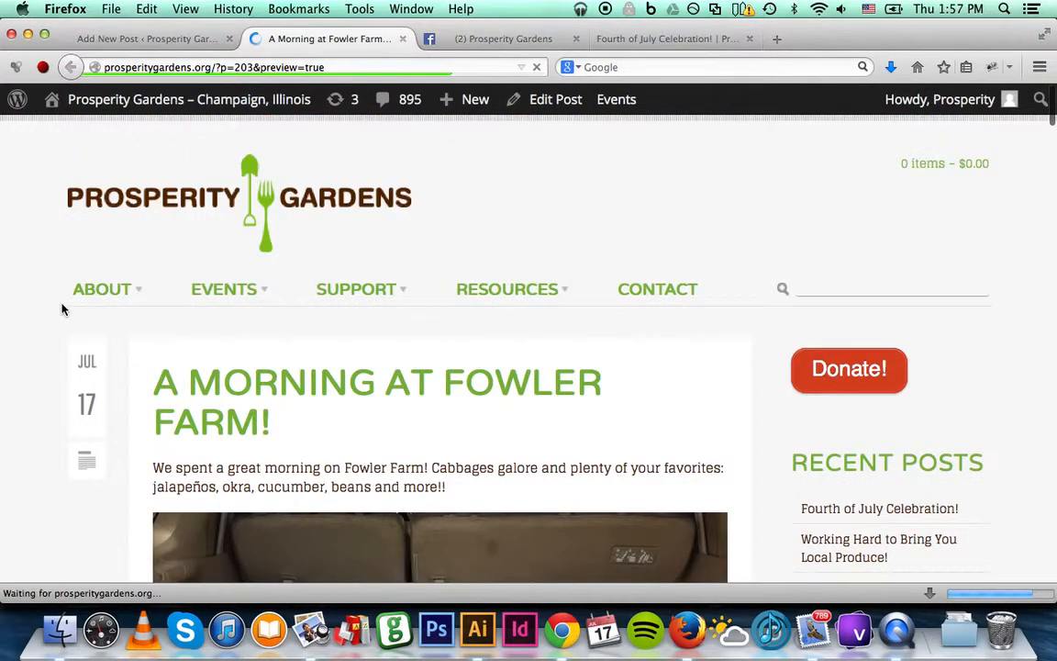
scroll(61, 309, down, 3)
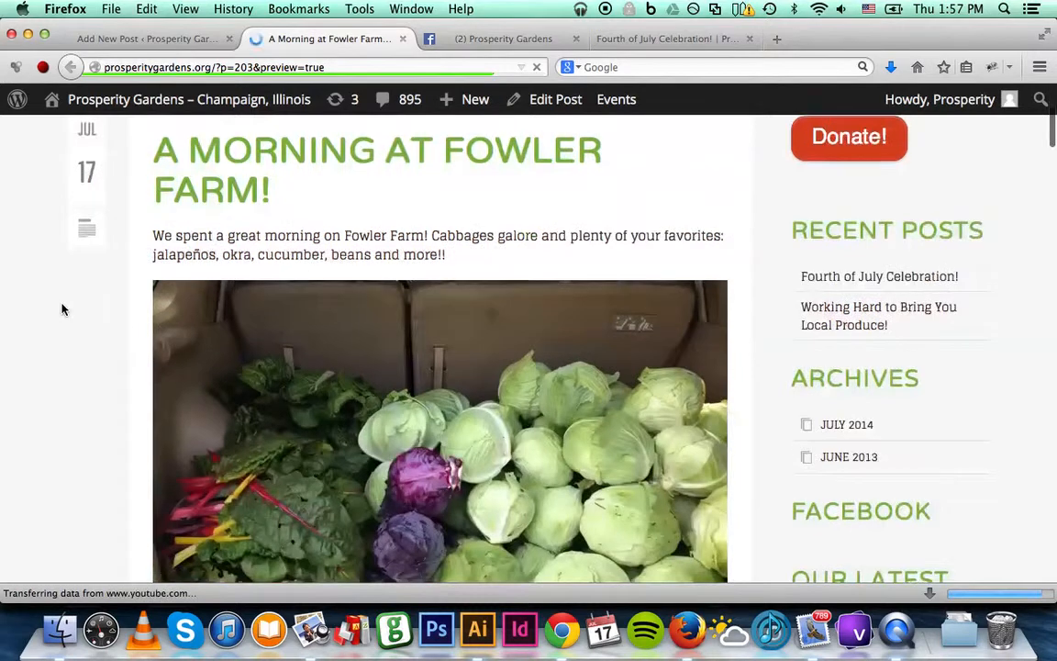
scroll(61, 310, down, 4)
scroll(62, 309, down, 1)
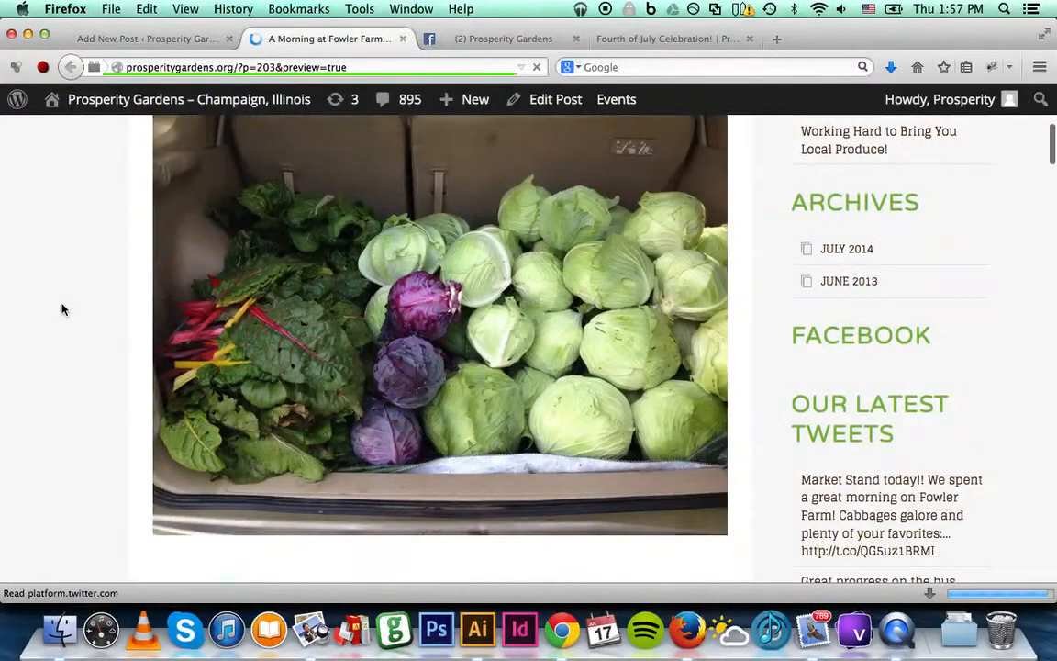
scroll(61, 310, down, 5)
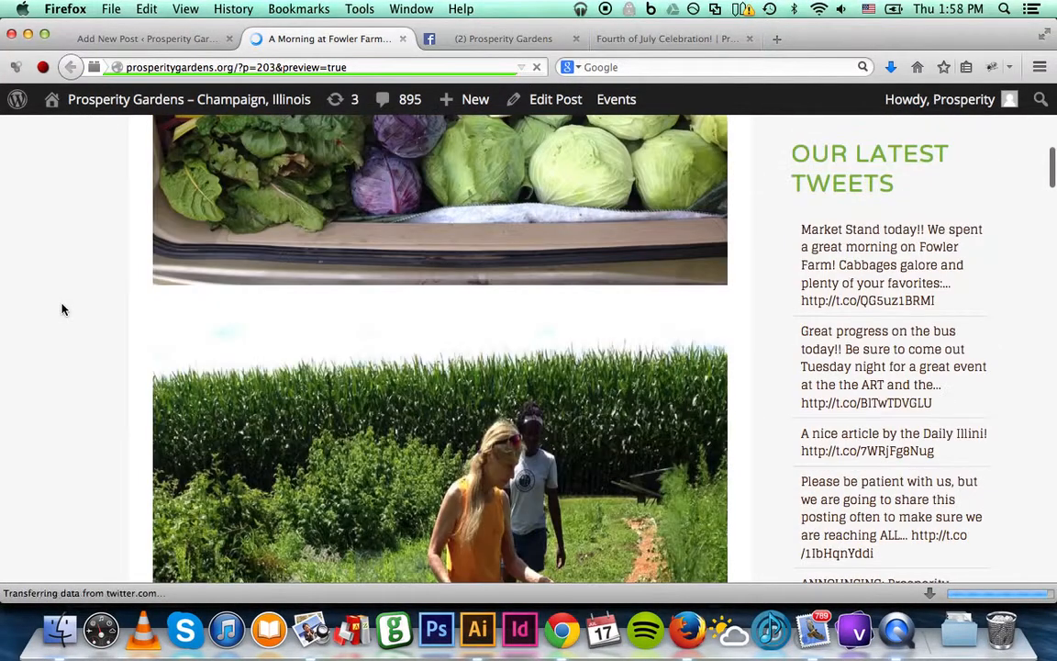
scroll(62, 307, down, 3)
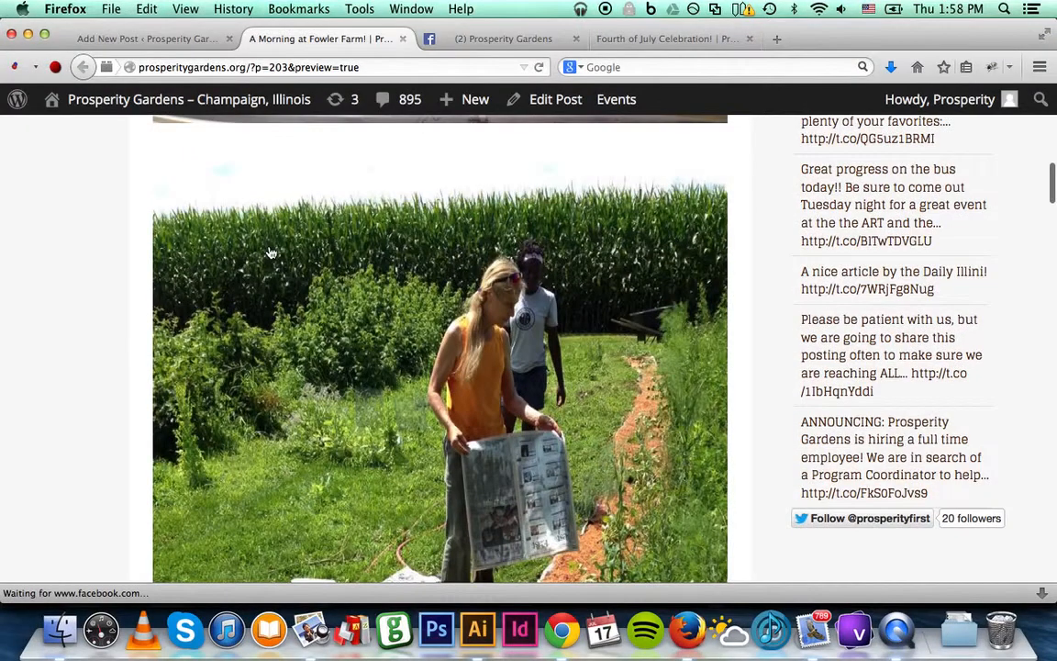
scroll(271, 254, up, 6)
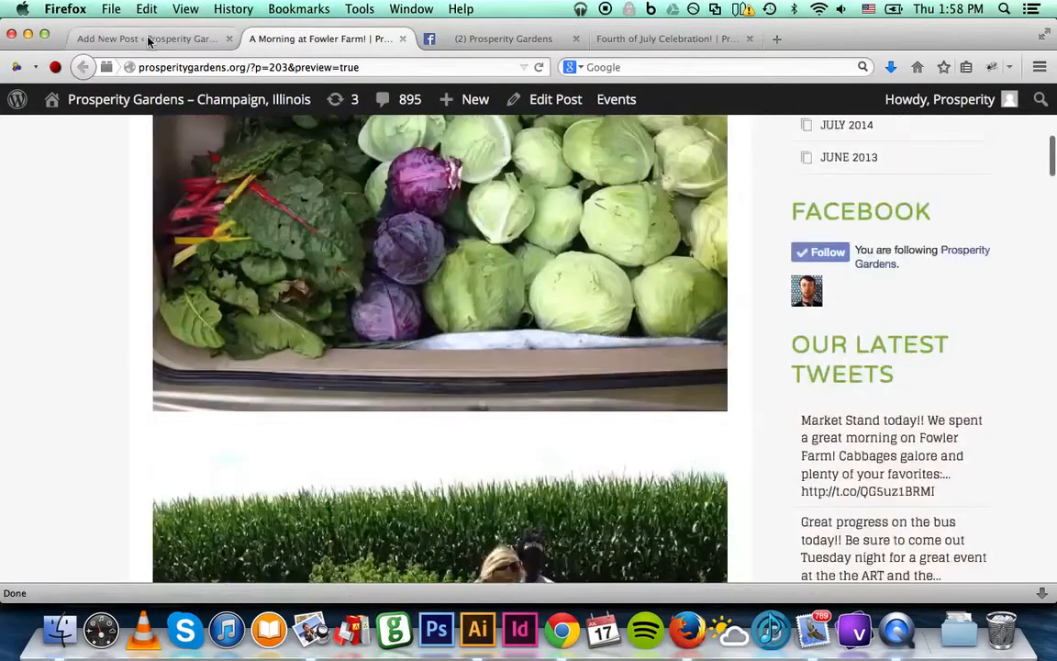
Return to the post editor and remove the height attribute from the Farm-Stand-004 and Farm-Stand-003 image codes
click(147, 38)
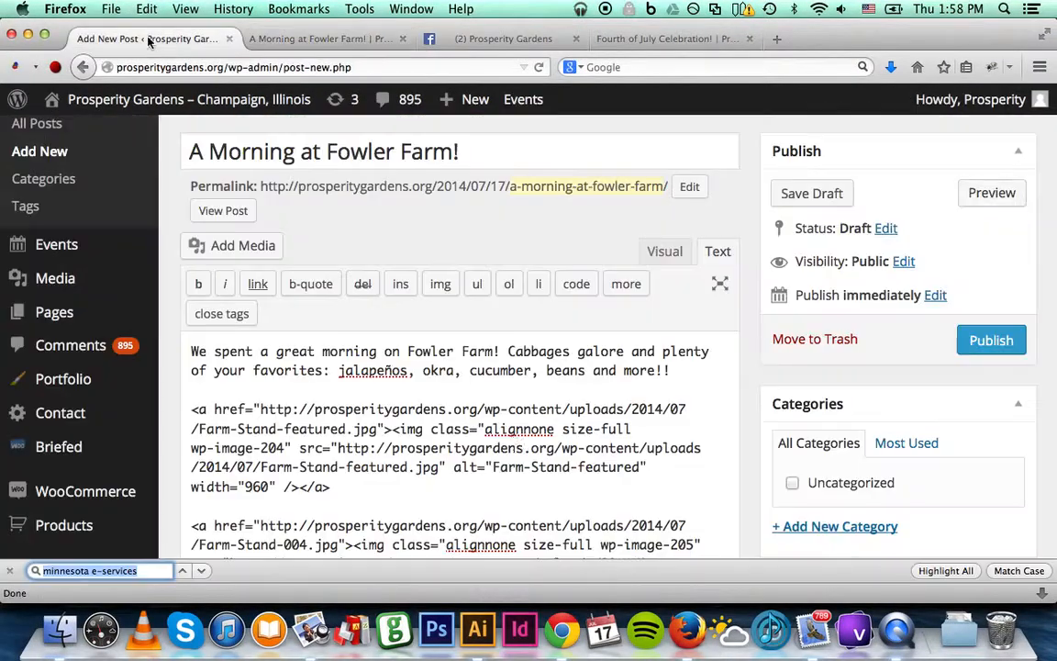
scroll(455, 511, down, 3)
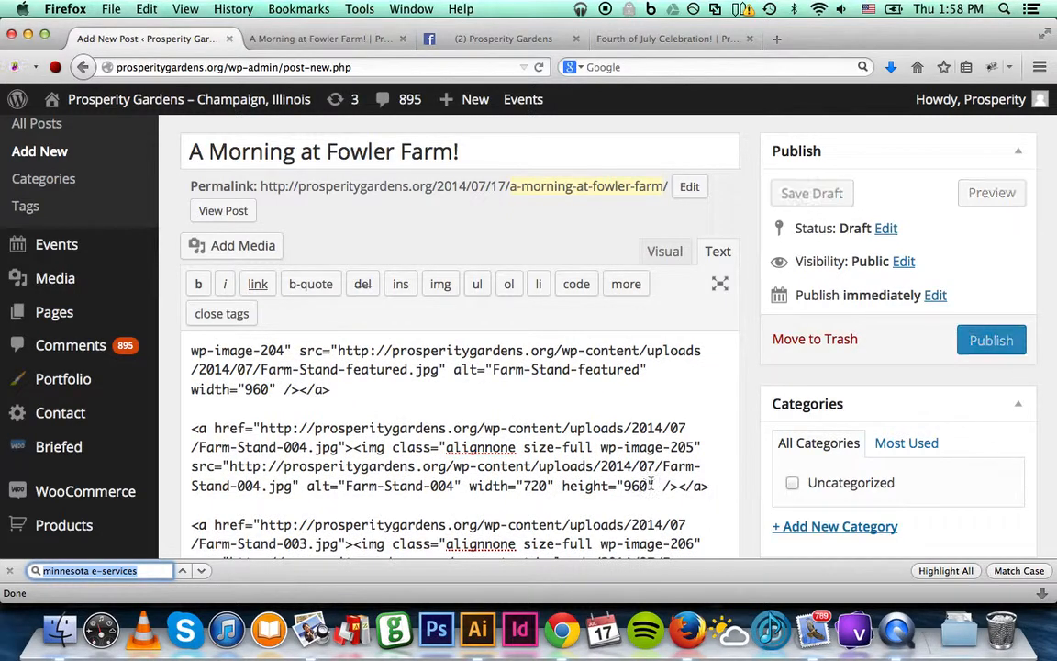
drag(652, 486, 561, 486)
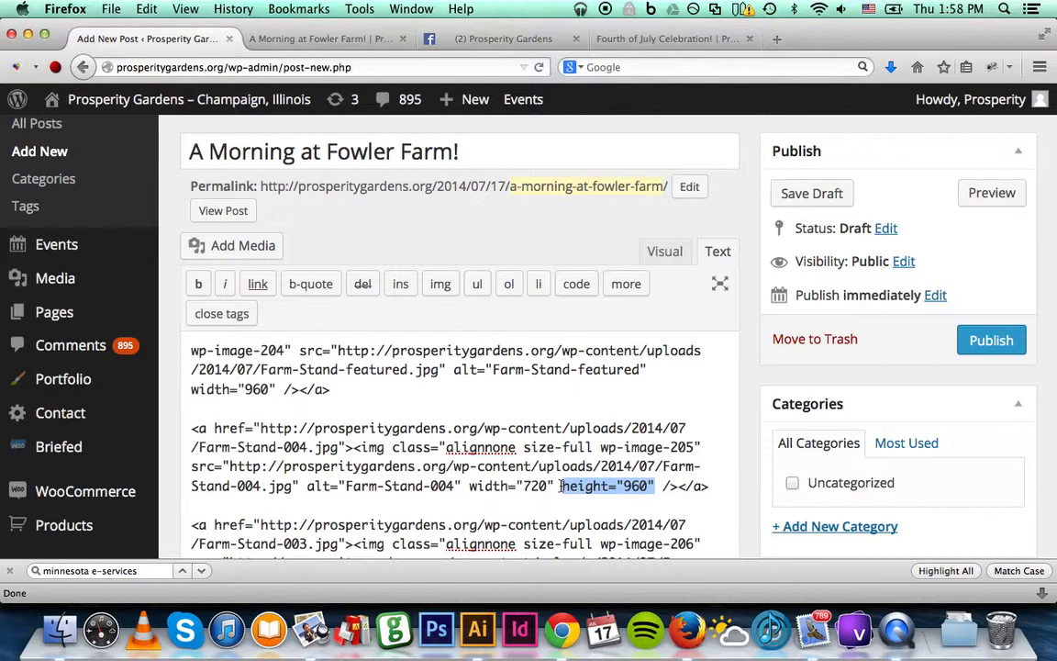
key(BackSpace)
scroll(657, 496, down, 4)
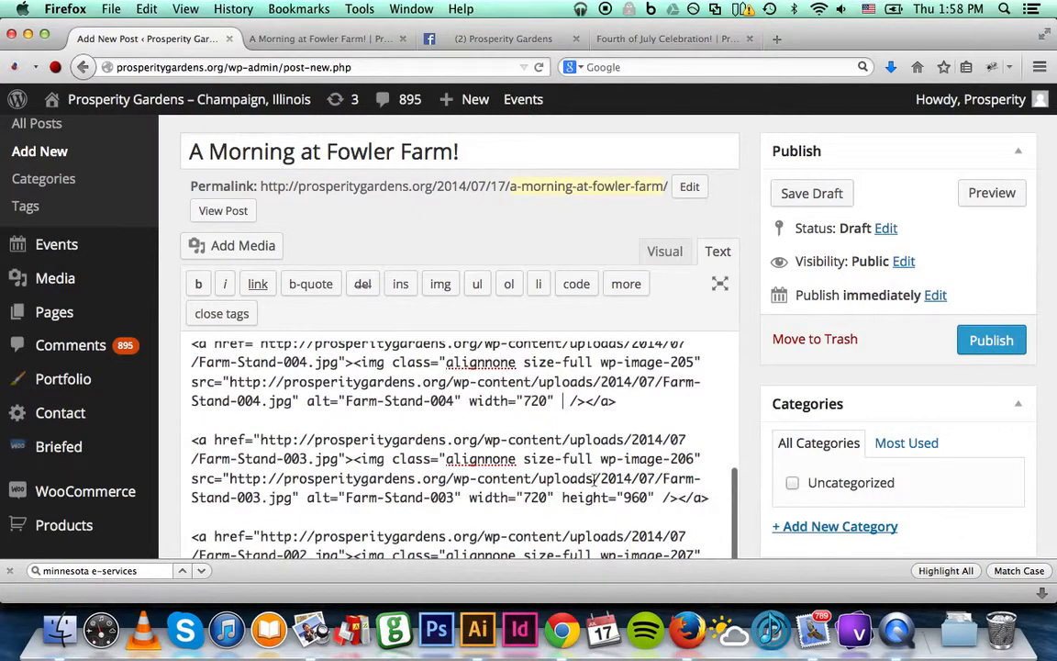
drag(654, 496, 560, 497)
key(BackSpace)
Remove the height attribute from the Farm-Stand-002 and Farm-Stand-001 image codes
scroll(560, 497, down, 3)
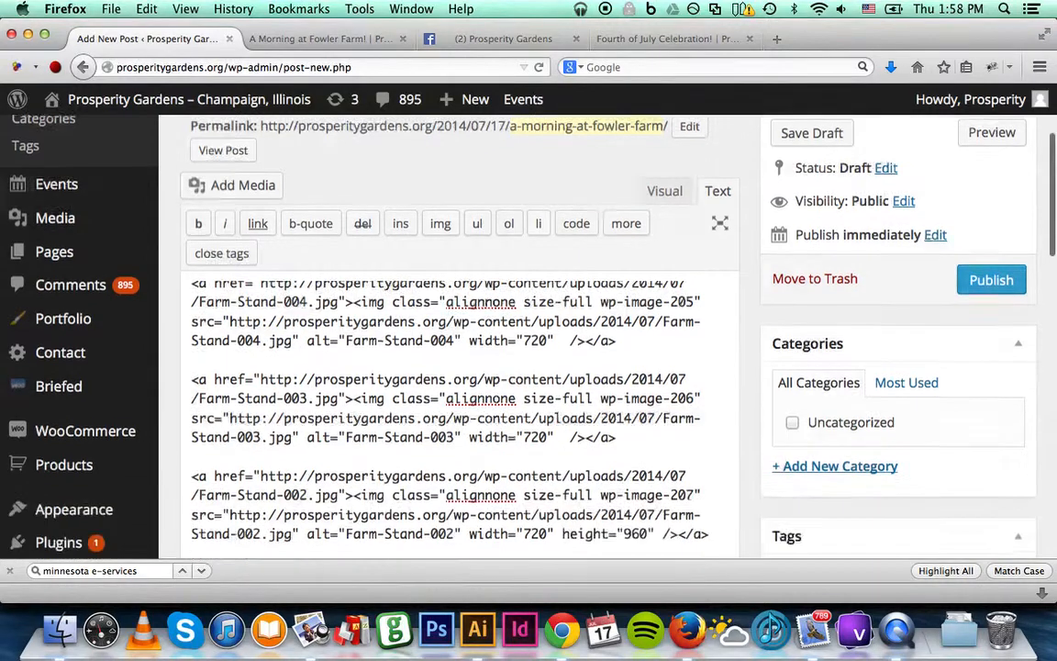
drag(654, 496, 560, 497)
key(BackSpace)
scroll(562, 497, down, 3)
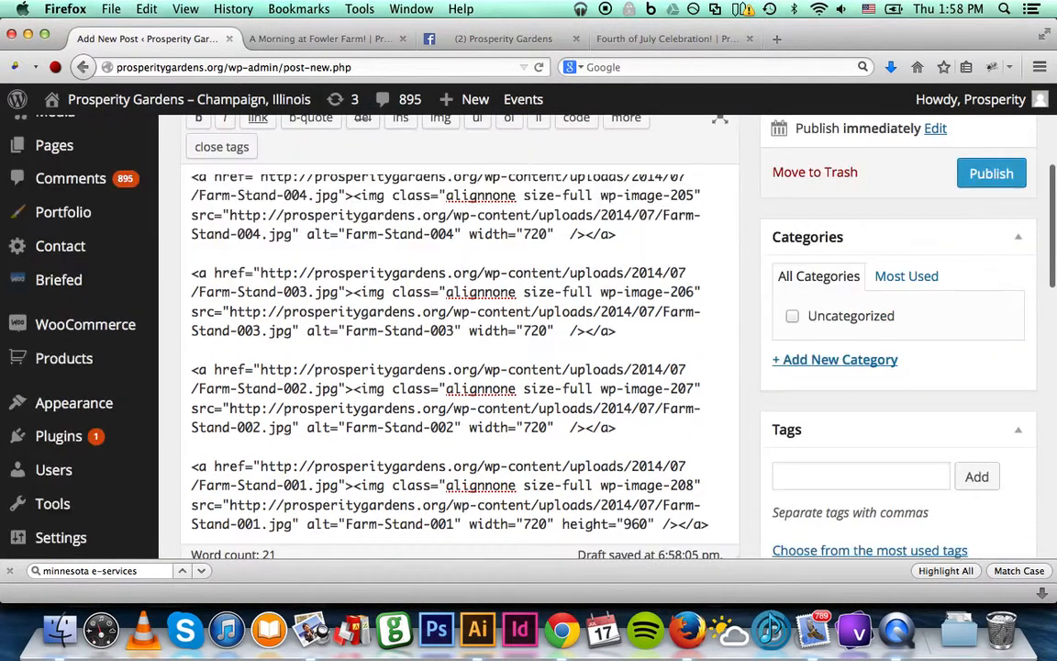
drag(653, 494, 558, 494)
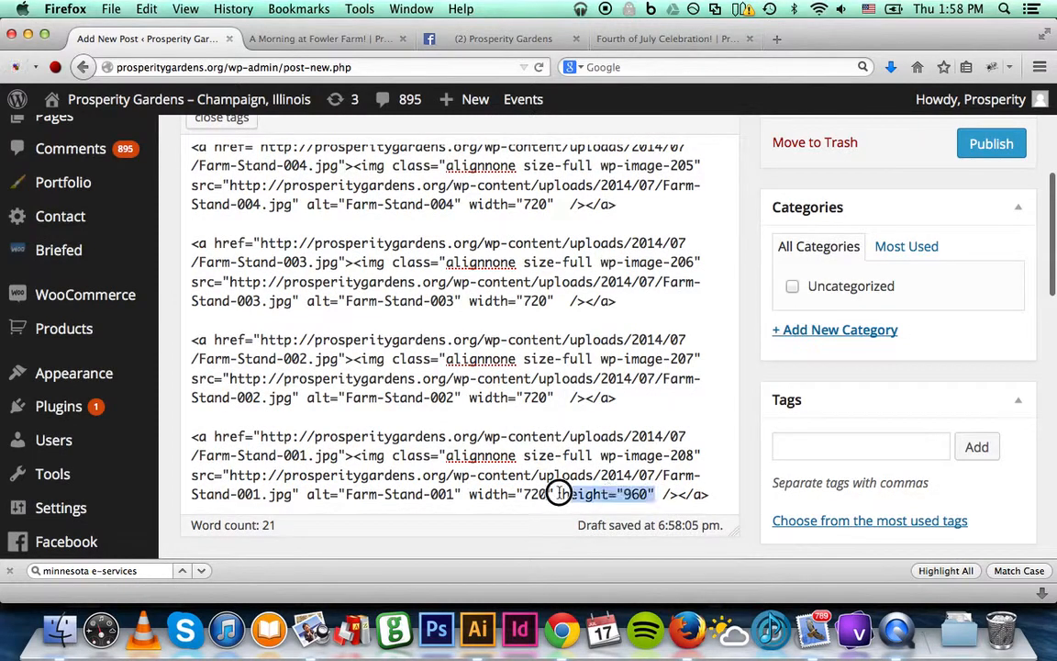
key(BackSpace)
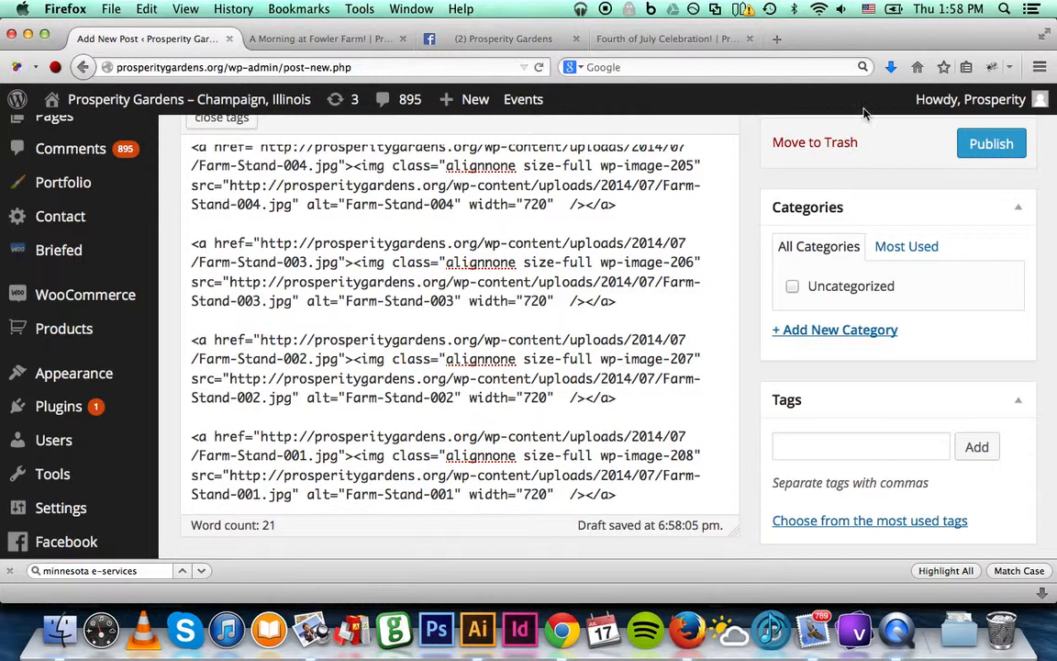
scroll(827, 183, up, 5)
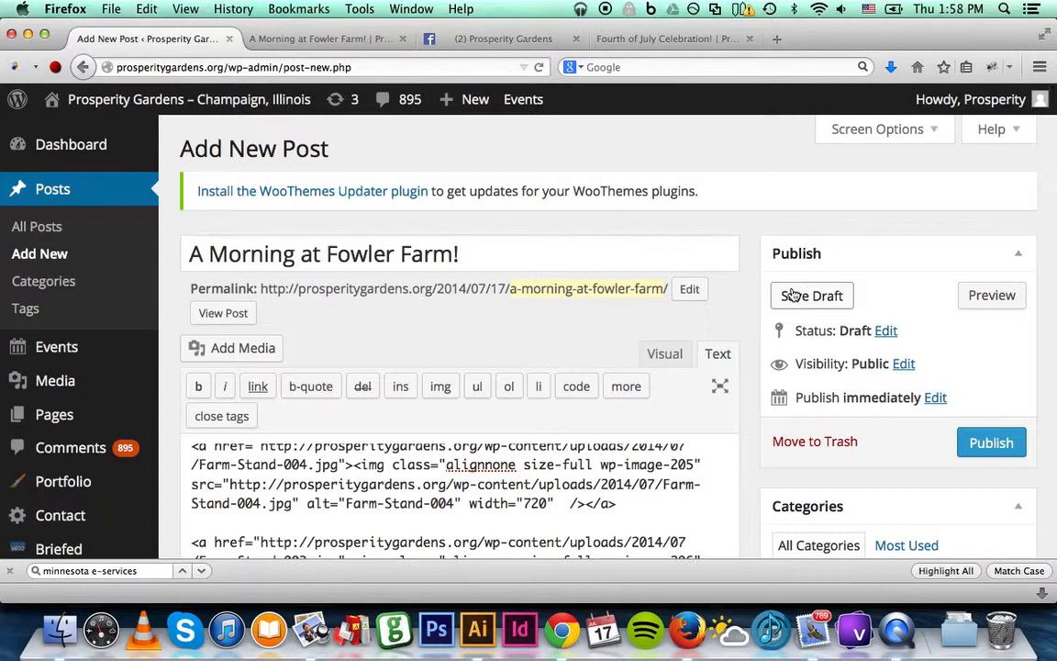
Preview the edited post again and check the proportions of all its photos from the first to the last
click(971, 295)
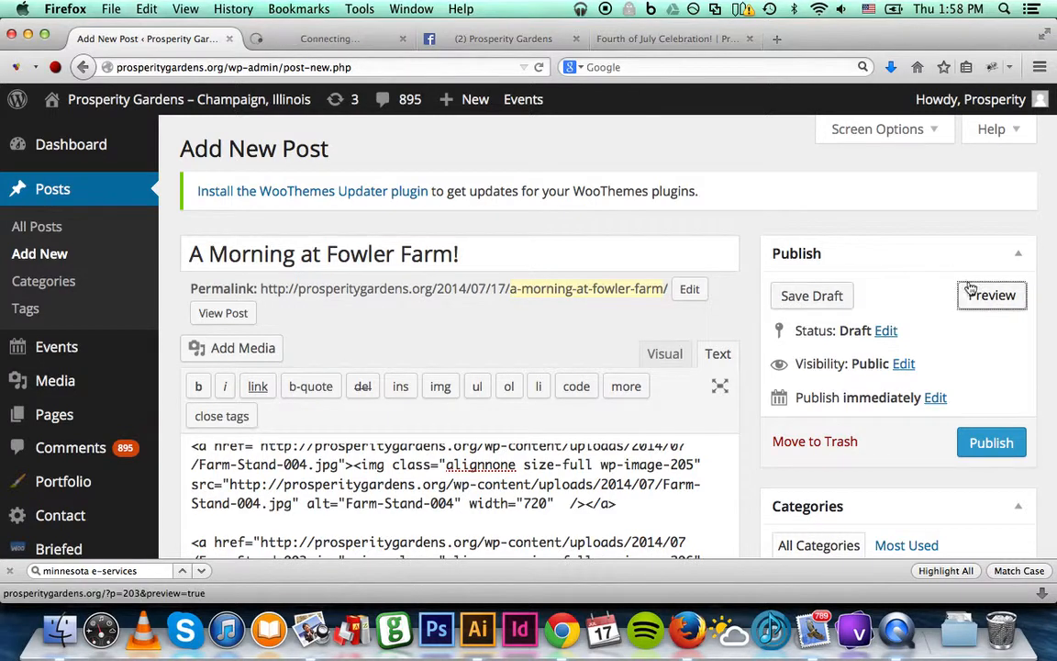
click(289, 37)
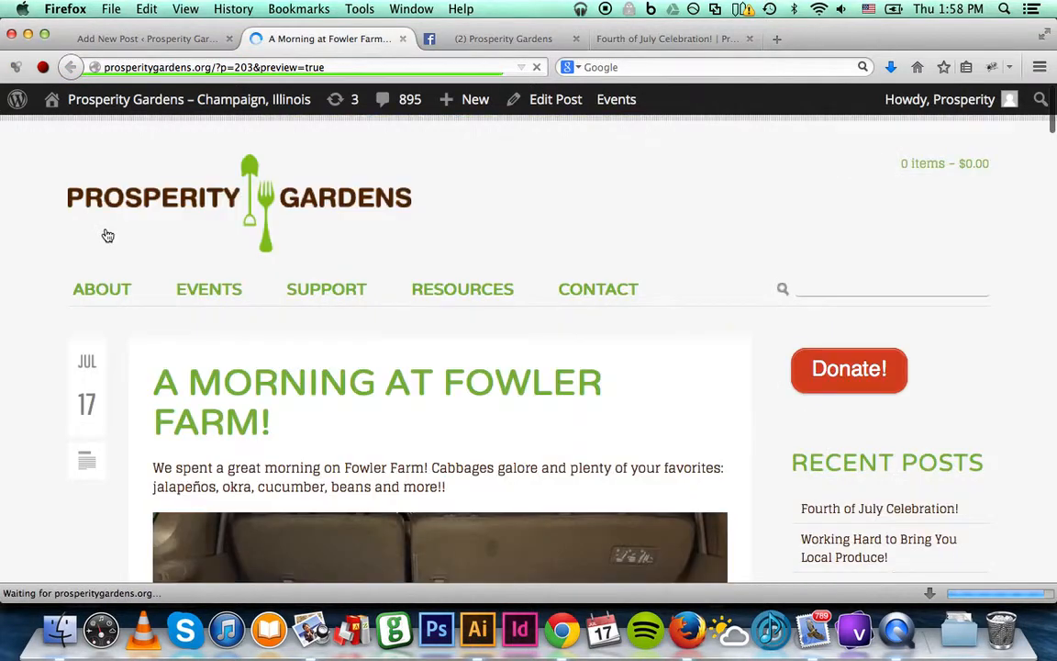
scroll(107, 236, down, 5)
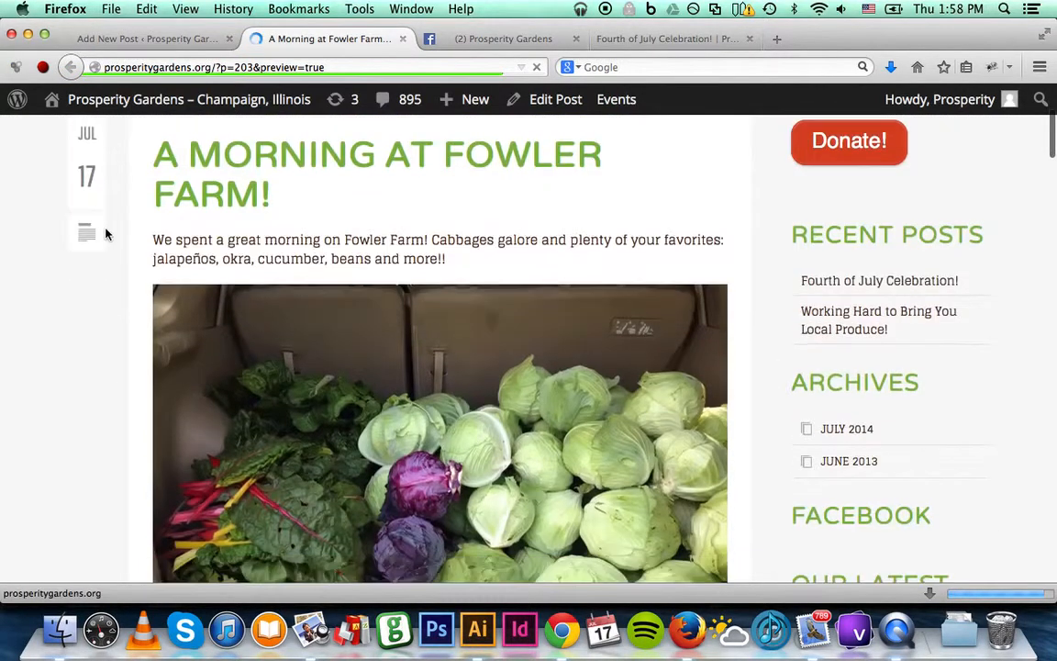
scroll(105, 234, down, 7)
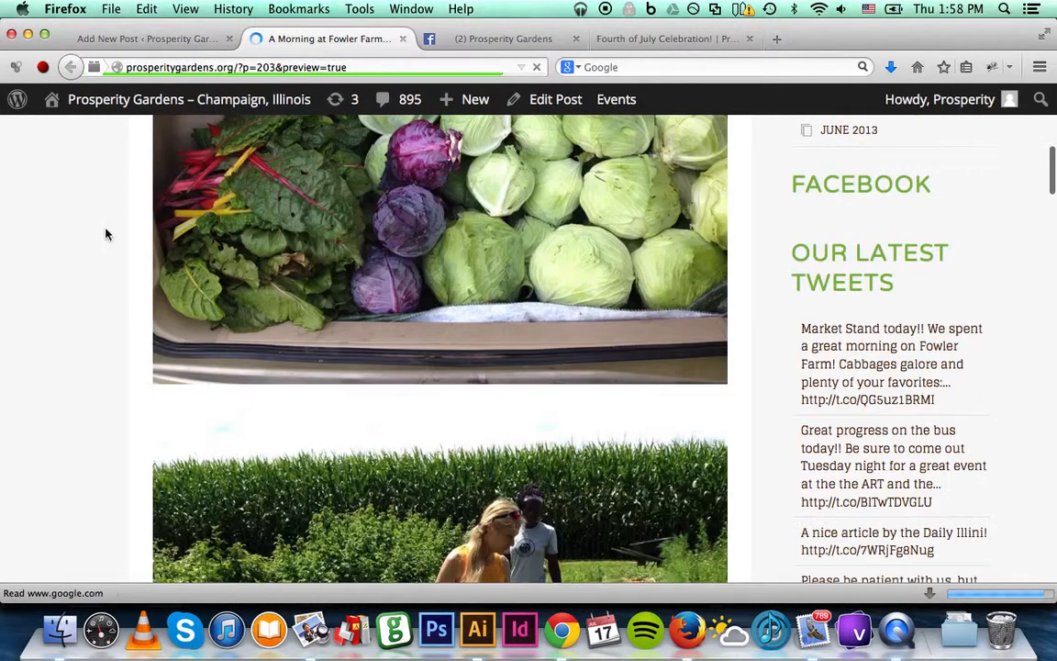
scroll(105, 234, down, 12)
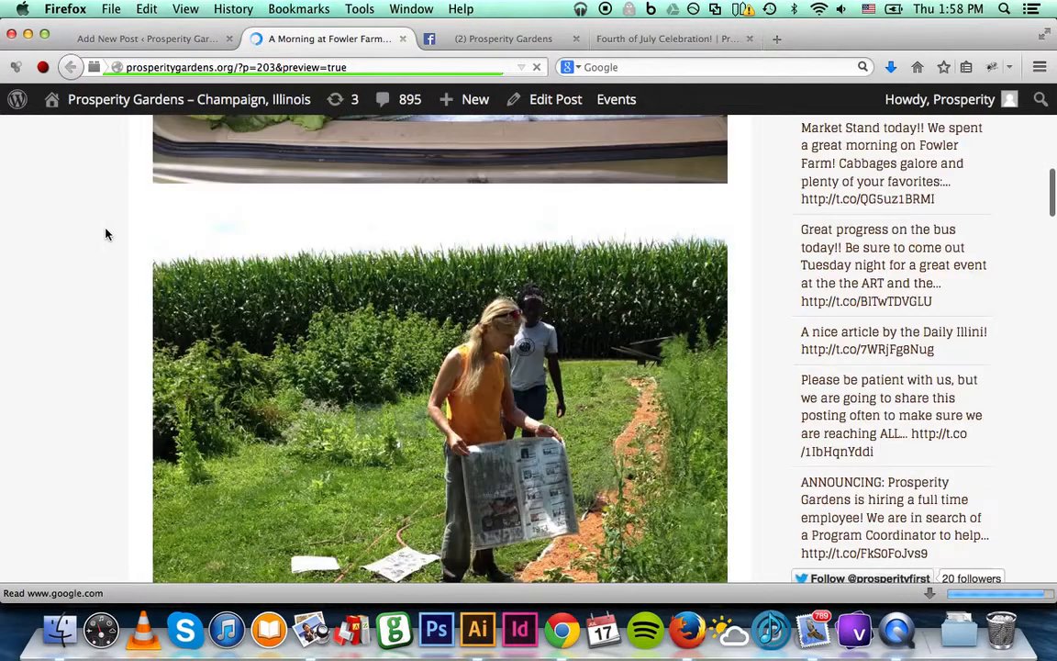
scroll(106, 234, down, 10)
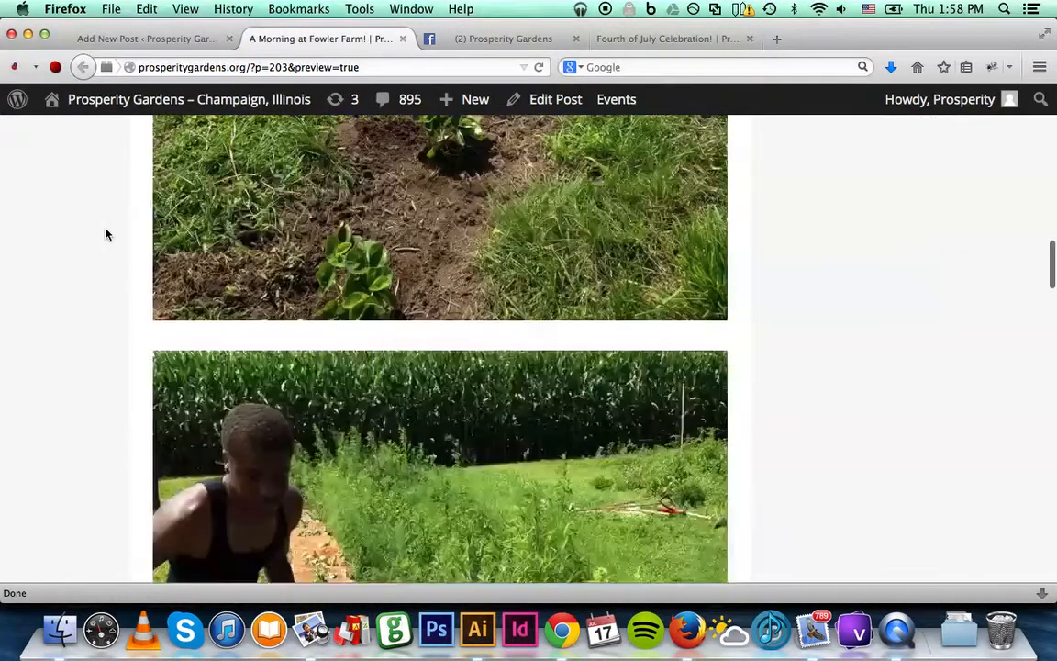
scroll(106, 234, down, 14)
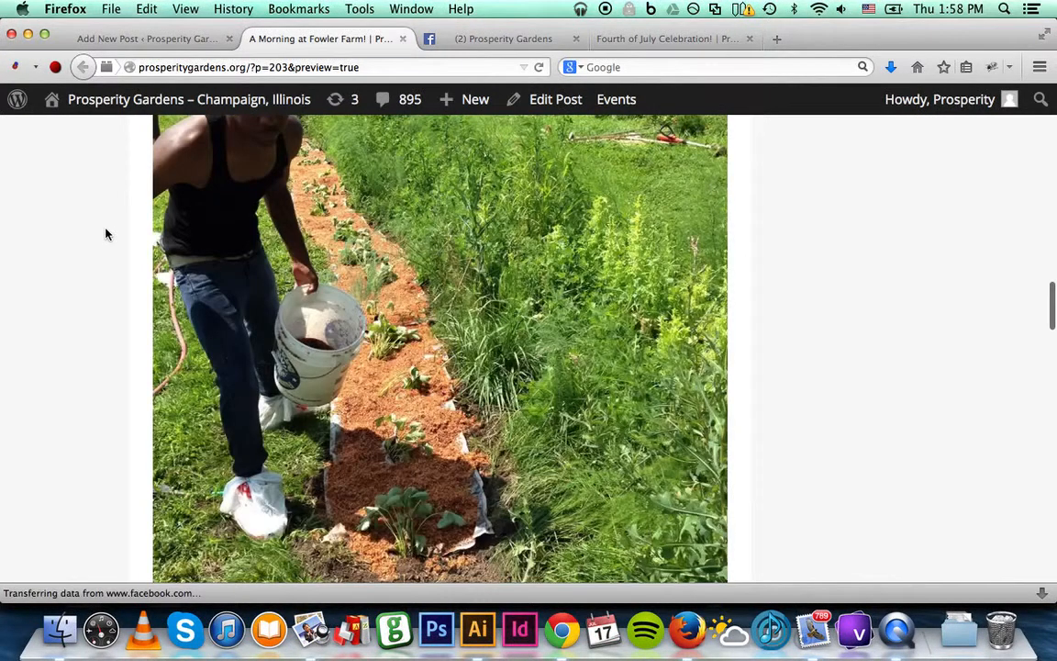
scroll(105, 234, down, 9)
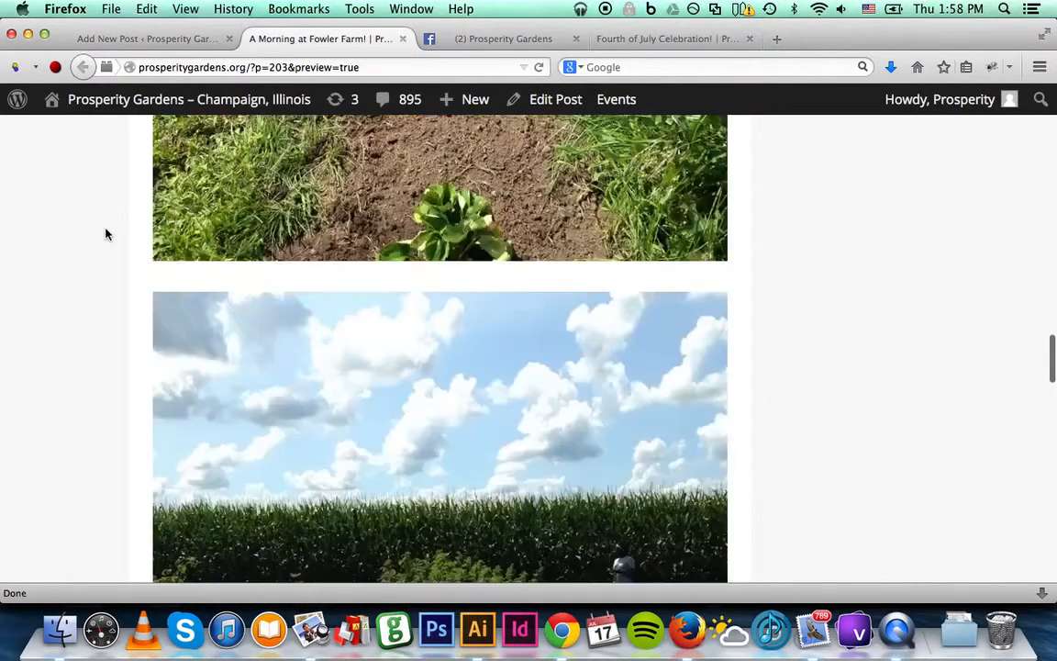
scroll(106, 234, down, 9)
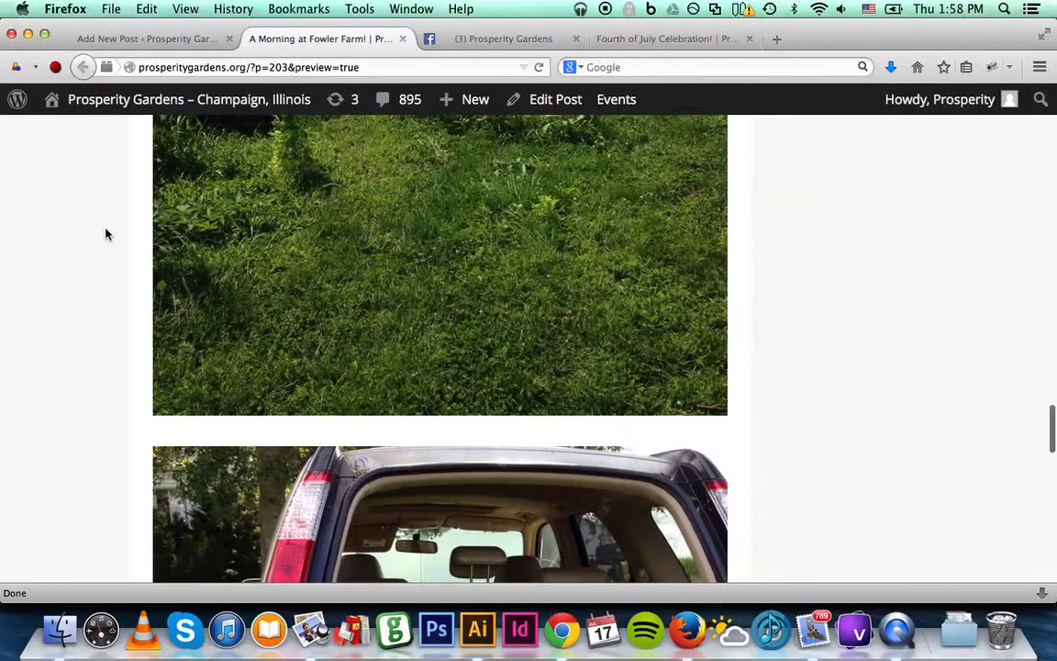
Open the Prosperity Gardens home page and examine how the Fourth of July post appears in the blog section and the featured slider
click(154, 40)
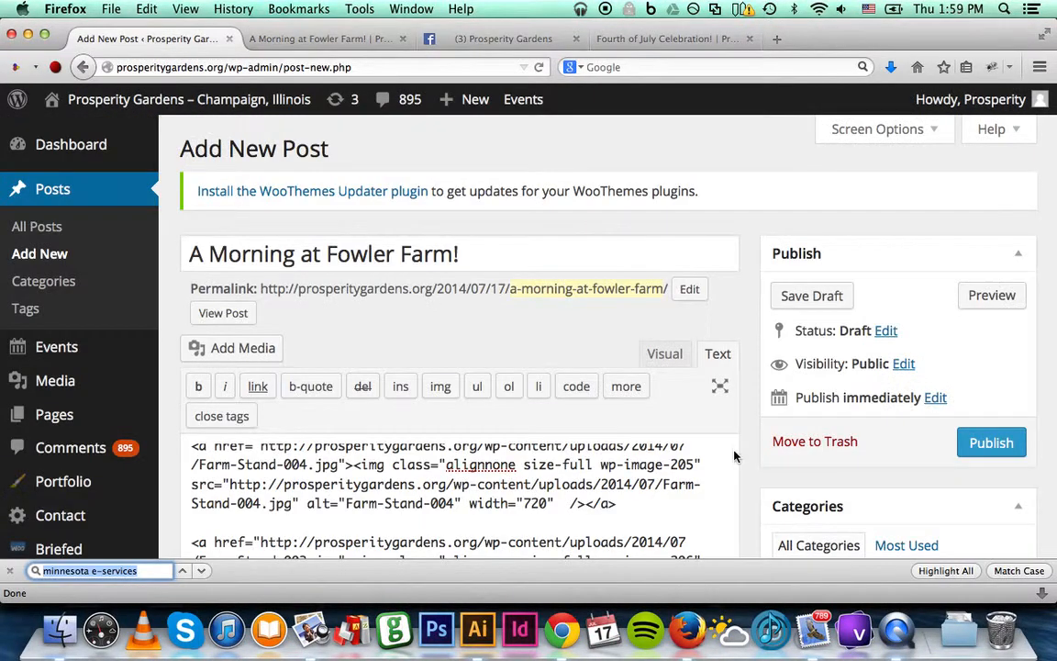
scroll(750, 459, down, 1)
scroll(751, 459, down, 4)
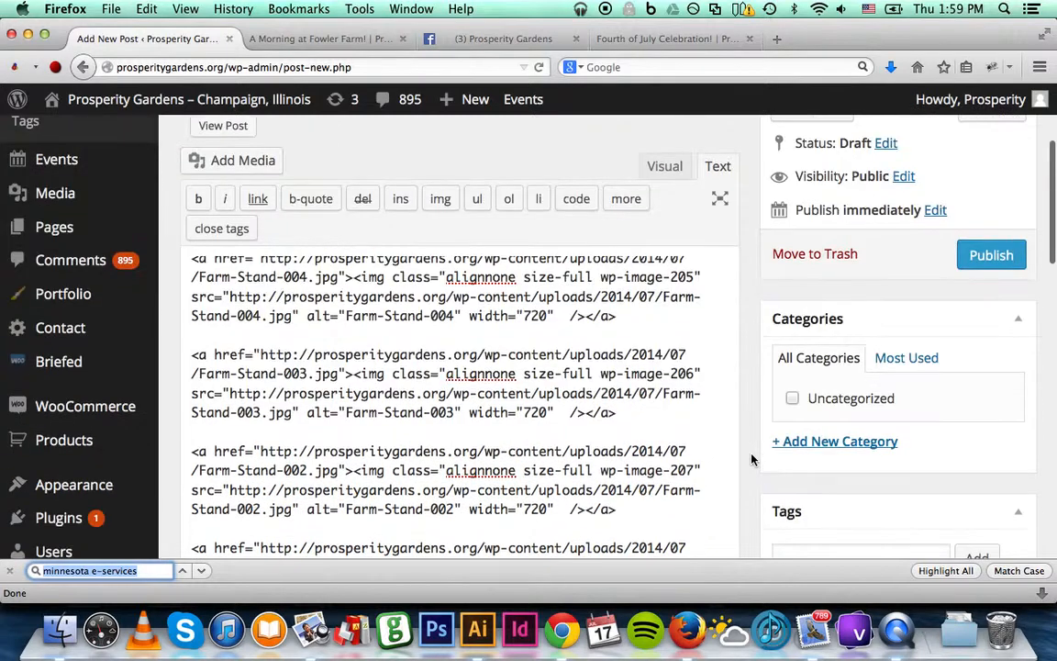
click(633, 40)
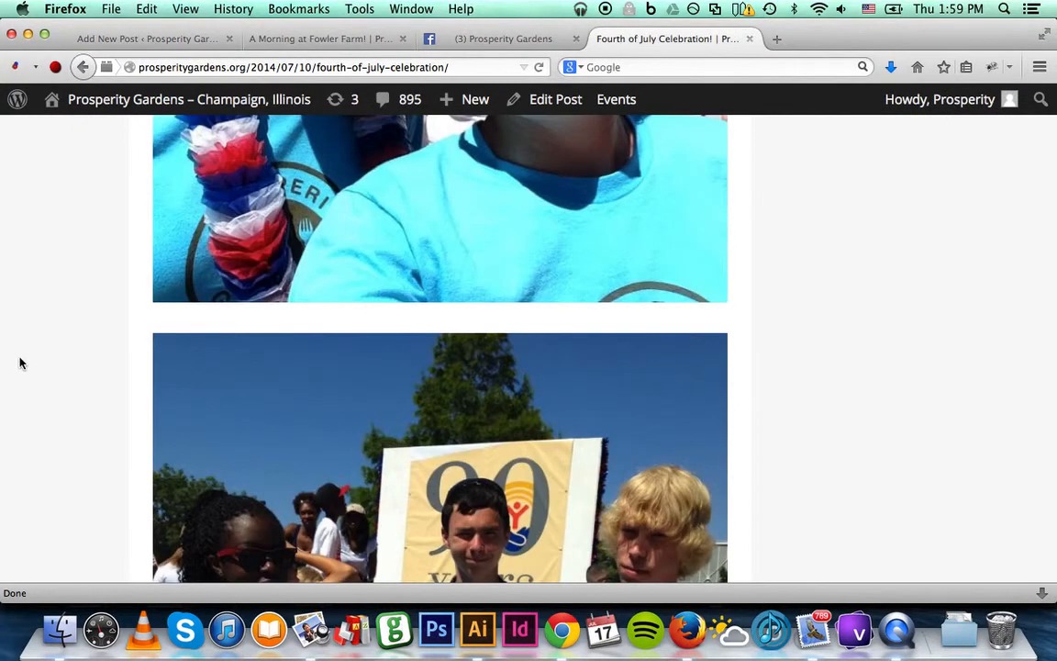
scroll(20, 362, up, 15)
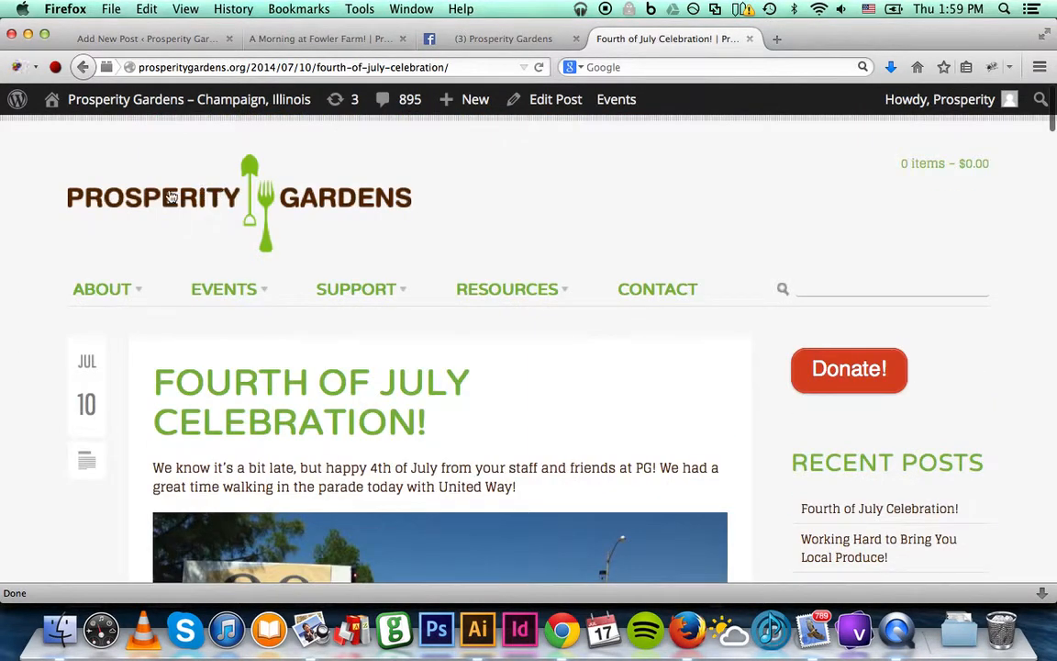
click(171, 196)
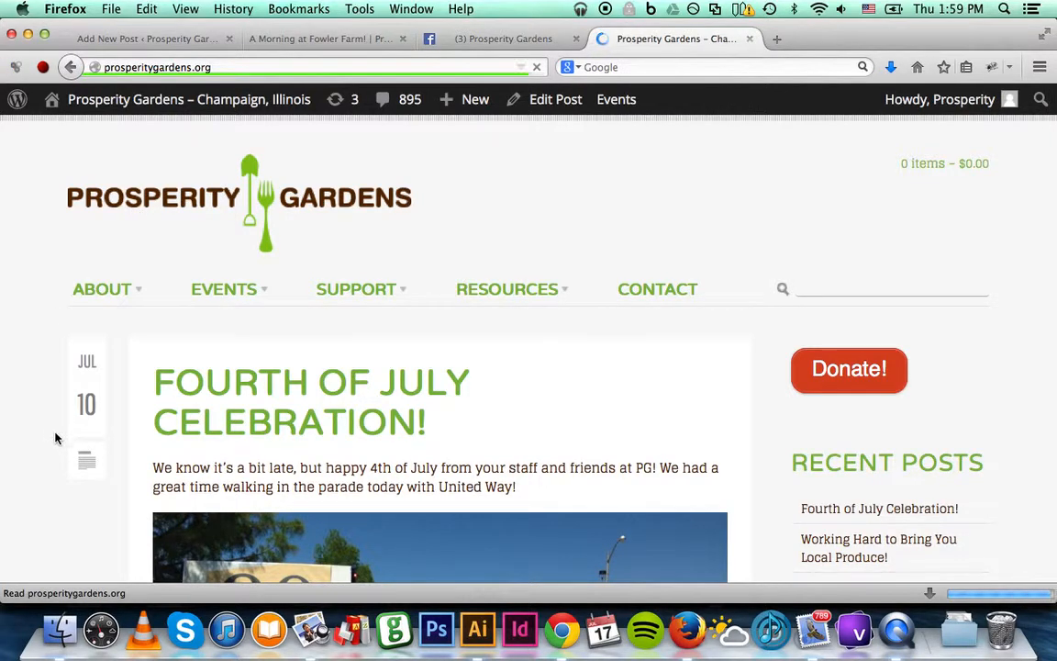
scroll(55, 438, down, 10)
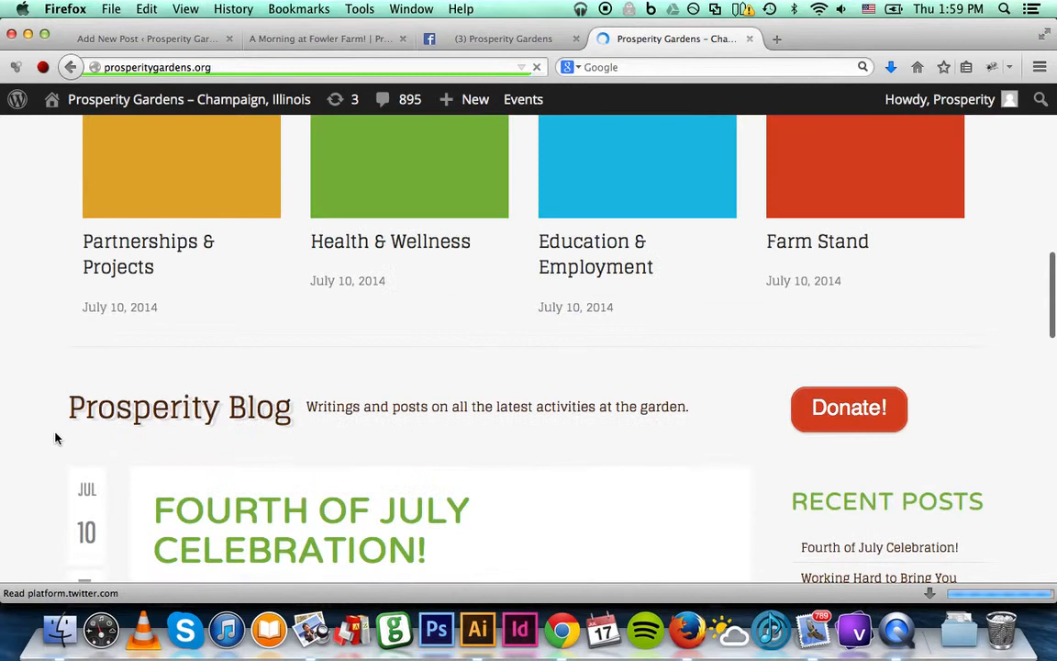
scroll(55, 438, down, 10)
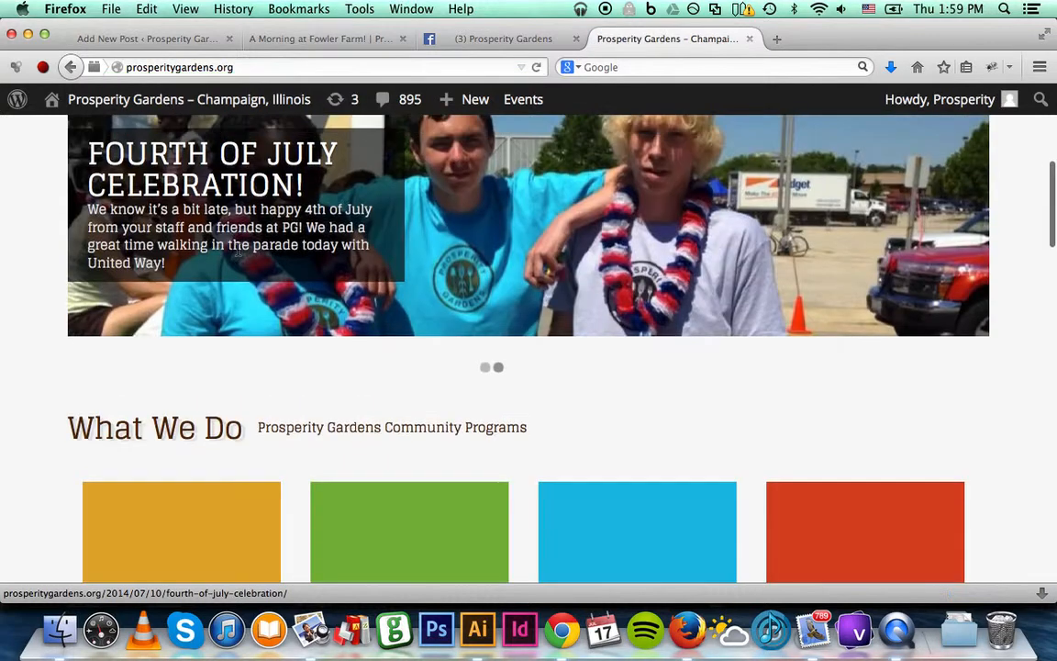
scroll(517, 248, up, 3)
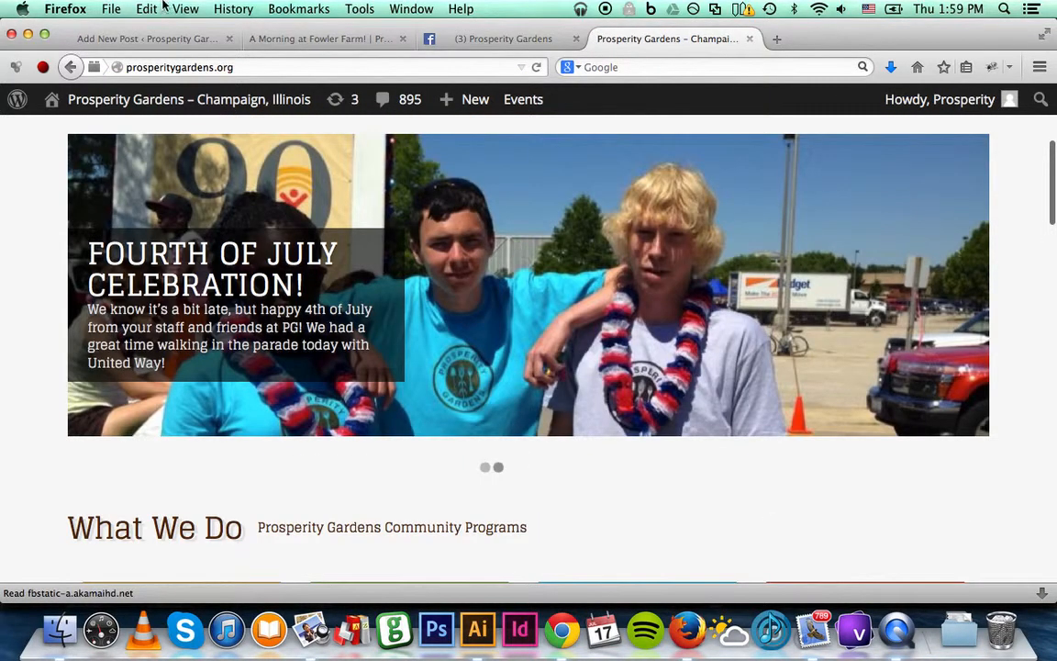
Return to the post editor and open the media library for choosing the post's featured image
click(141, 41)
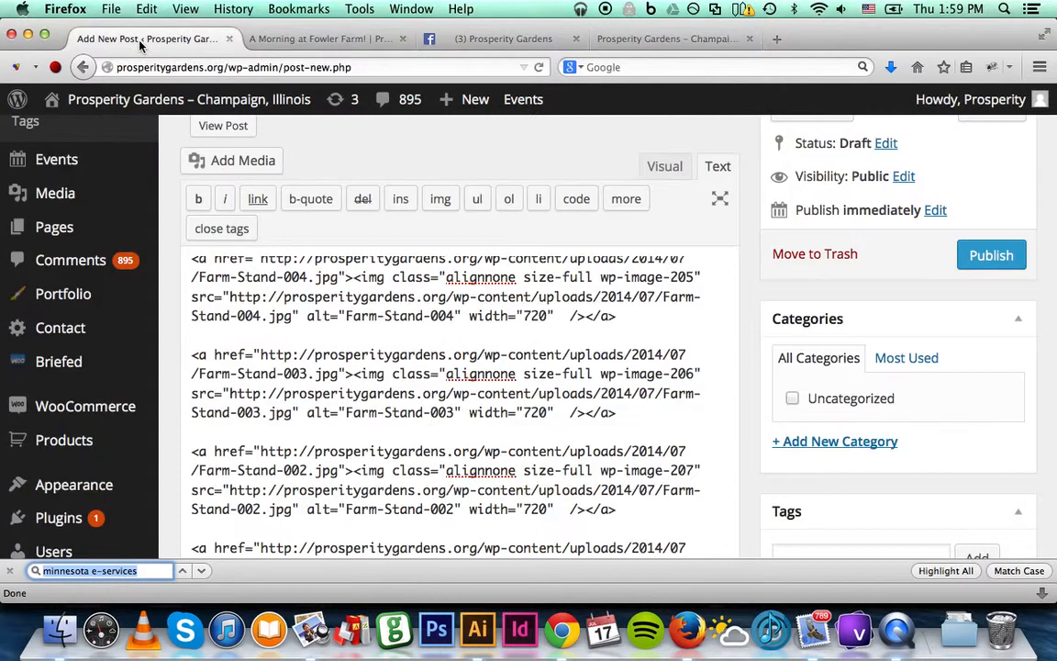
scroll(751, 495, down, 3)
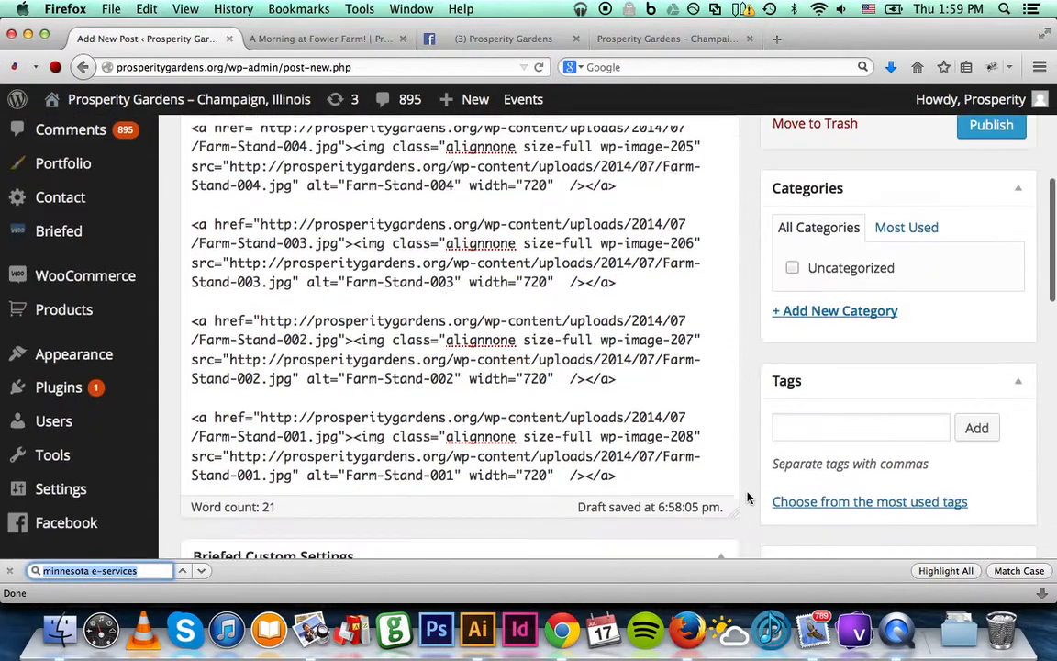
scroll(748, 497, down, 2)
scroll(748, 497, down, 3)
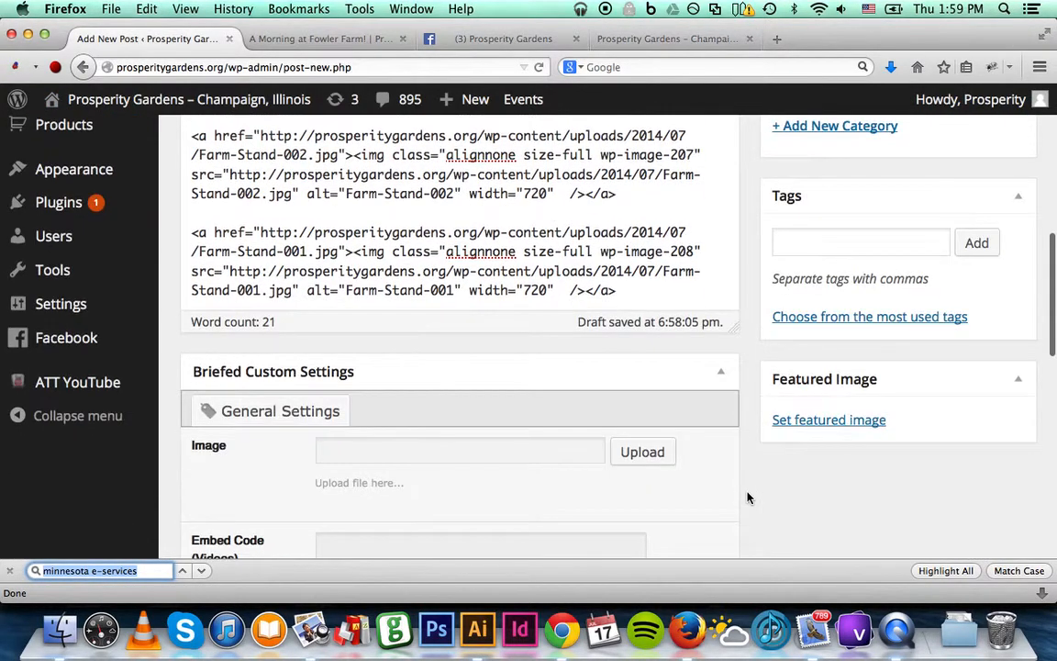
click(817, 422)
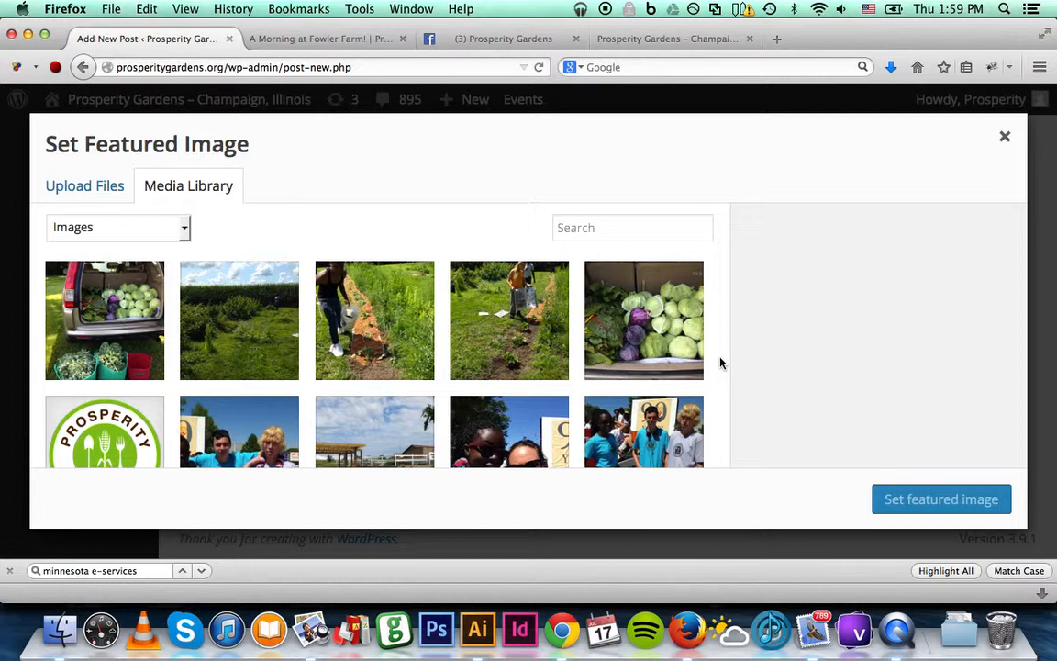
Go back to the post preview and look through its photos for a suitable featured image
click(283, 41)
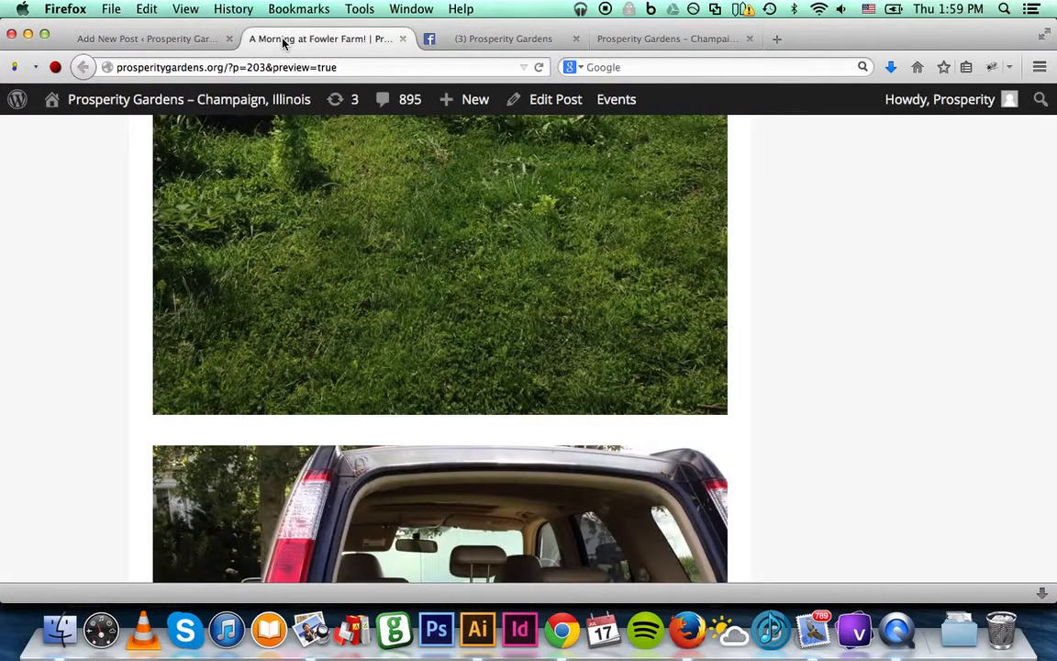
scroll(87, 368, up, 8)
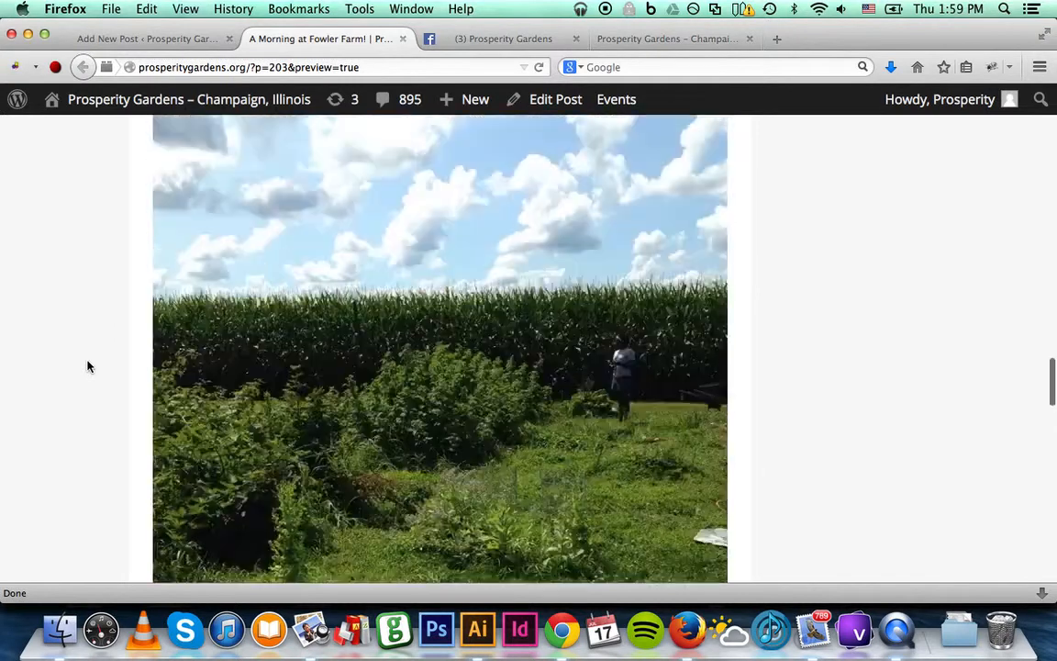
scroll(87, 368, down, 5)
scroll(87, 367, up, 8)
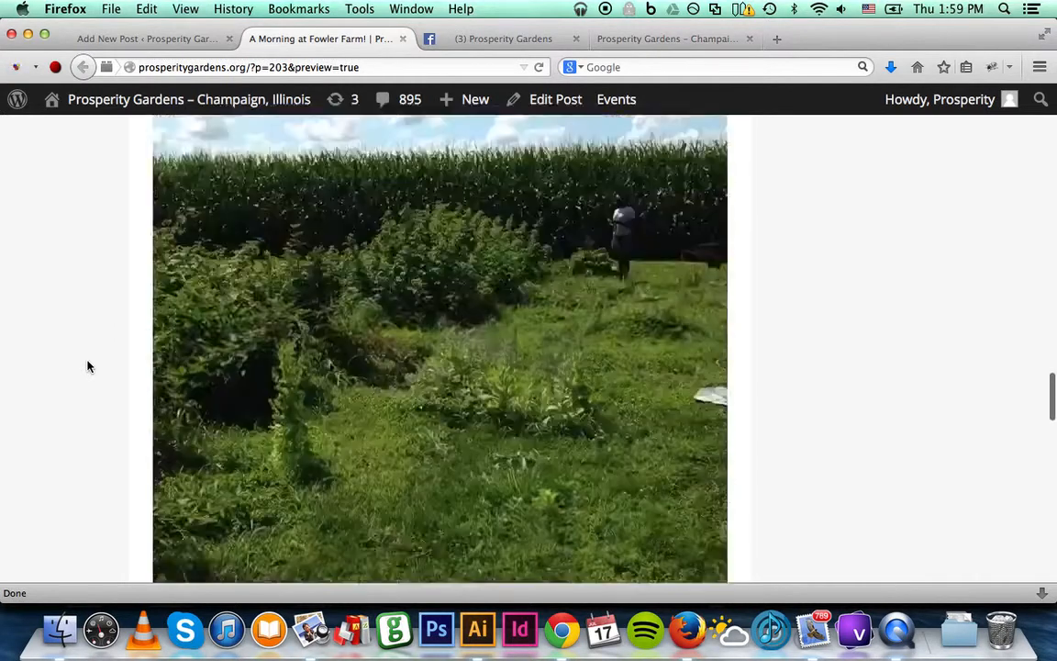
scroll(87, 368, up, 5)
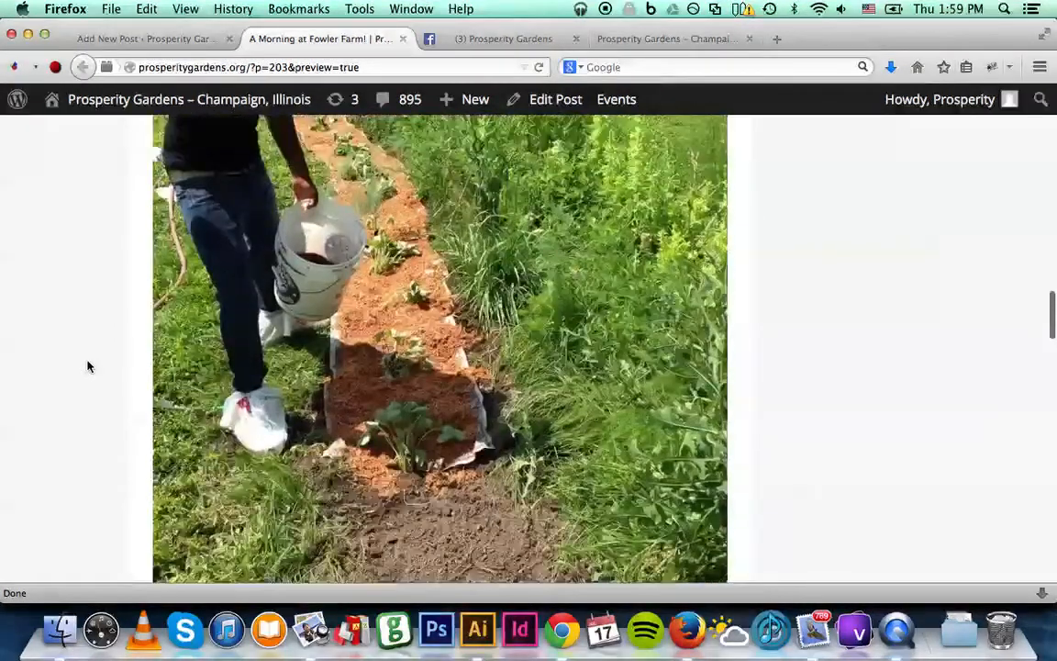
scroll(88, 367, down, 8)
scroll(87, 367, up, 10)
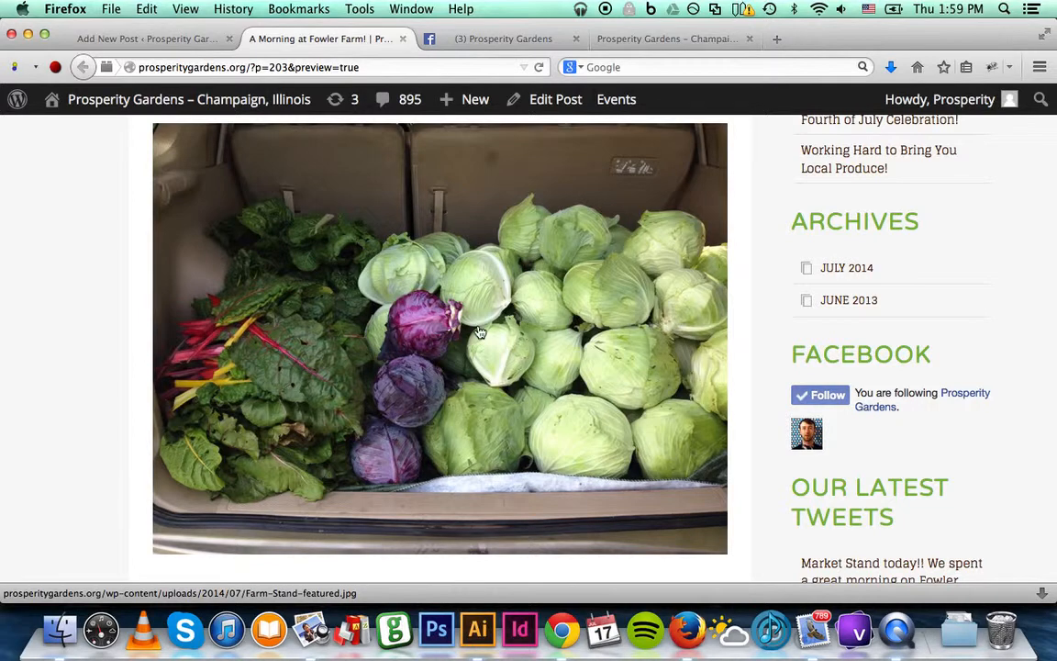
scroll(331, 314, up, 1)
scroll(331, 318, down, 2)
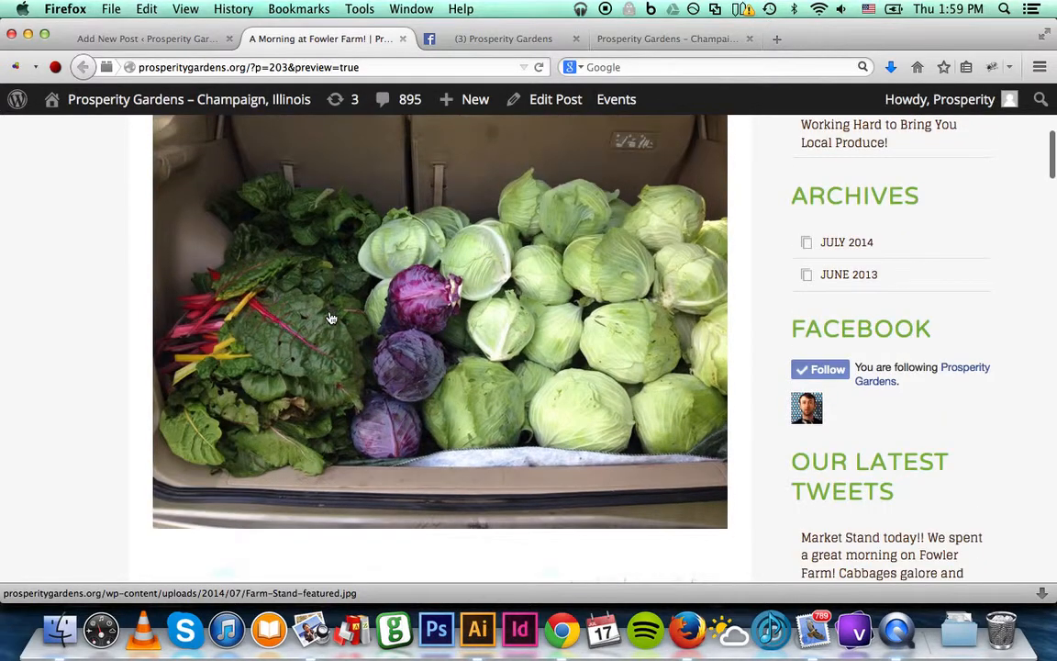
Switch to Finder, view Farm-Stand-featured.jpg and the neighbouring photo in Quick Look, and return to Firefox
key(super+Tab)
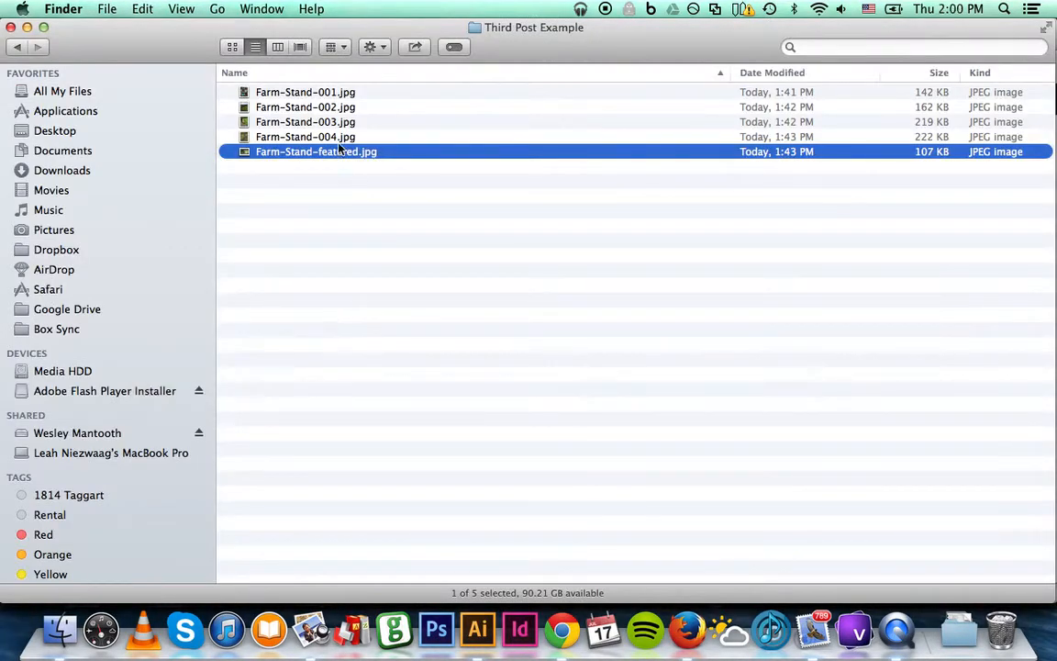
key(space)
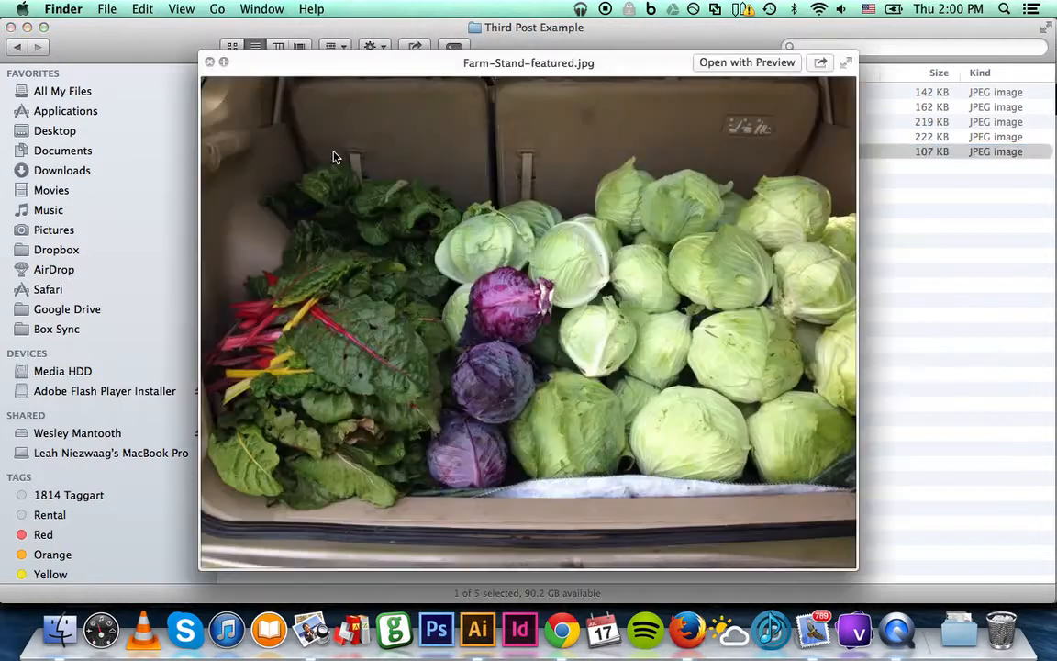
key(Up)
key(Down)
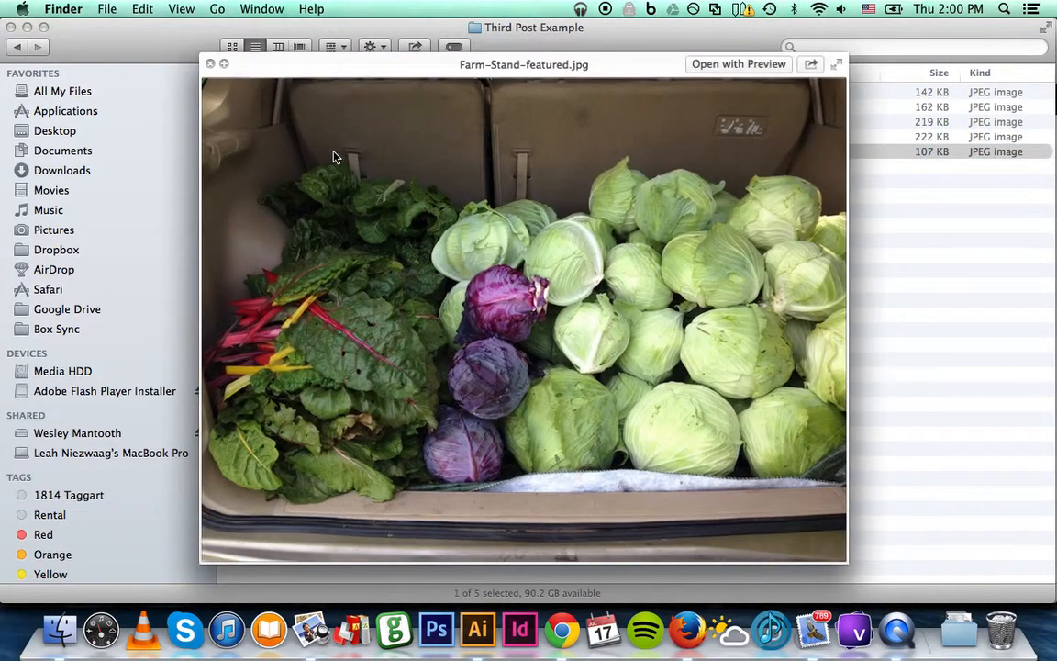
key(space)
key(super+Tab)
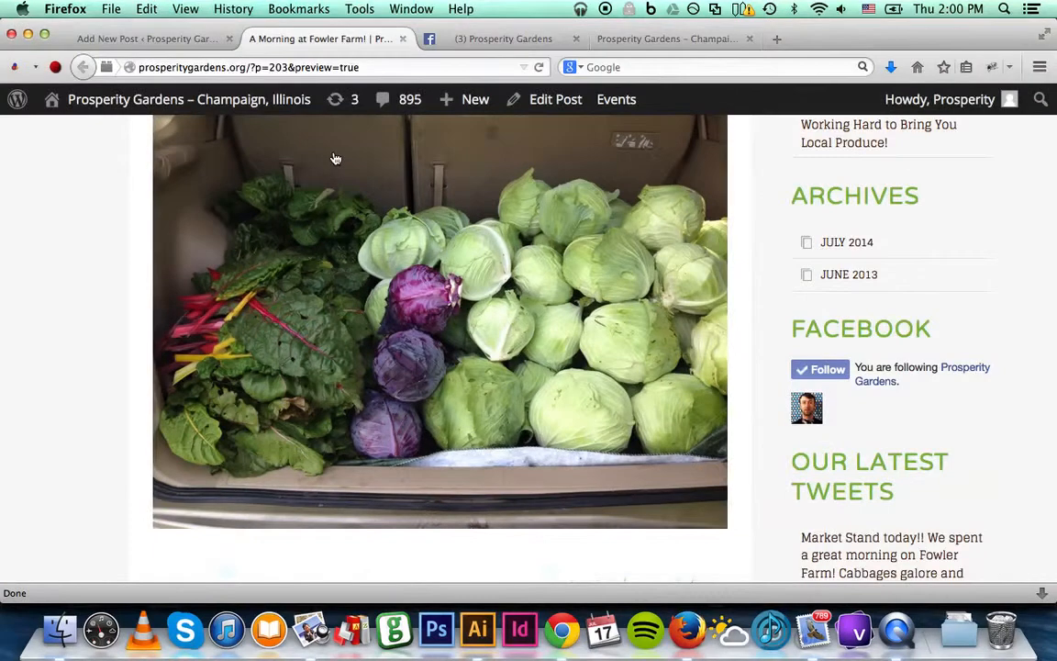
In the post editor, set Farm-Stand-001.jpg from the media library as the post's featured image
click(113, 41)
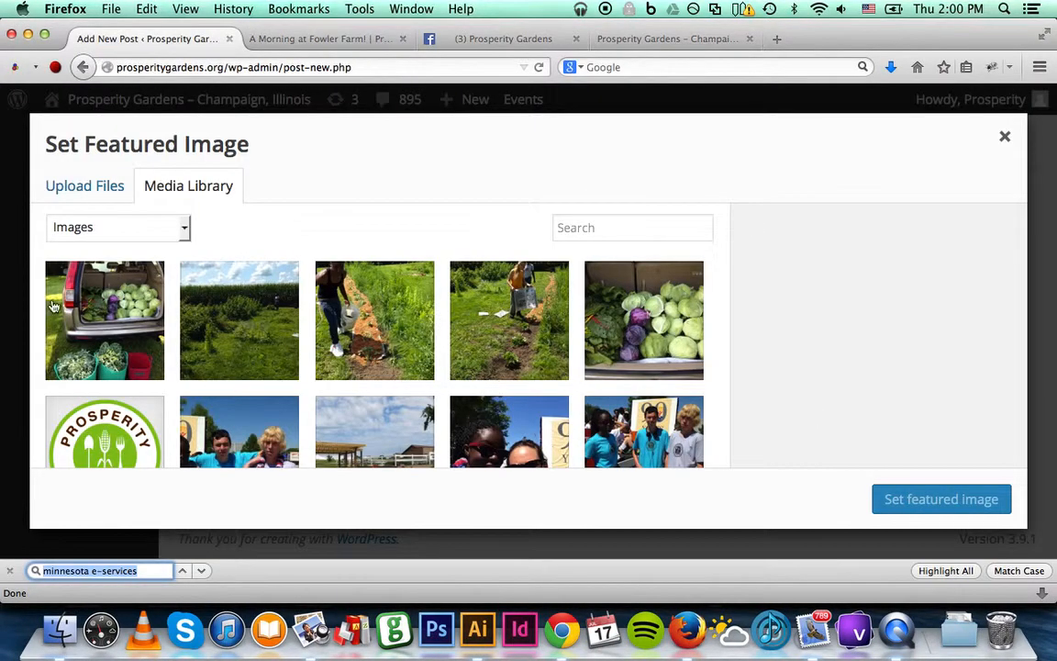
click(114, 301)
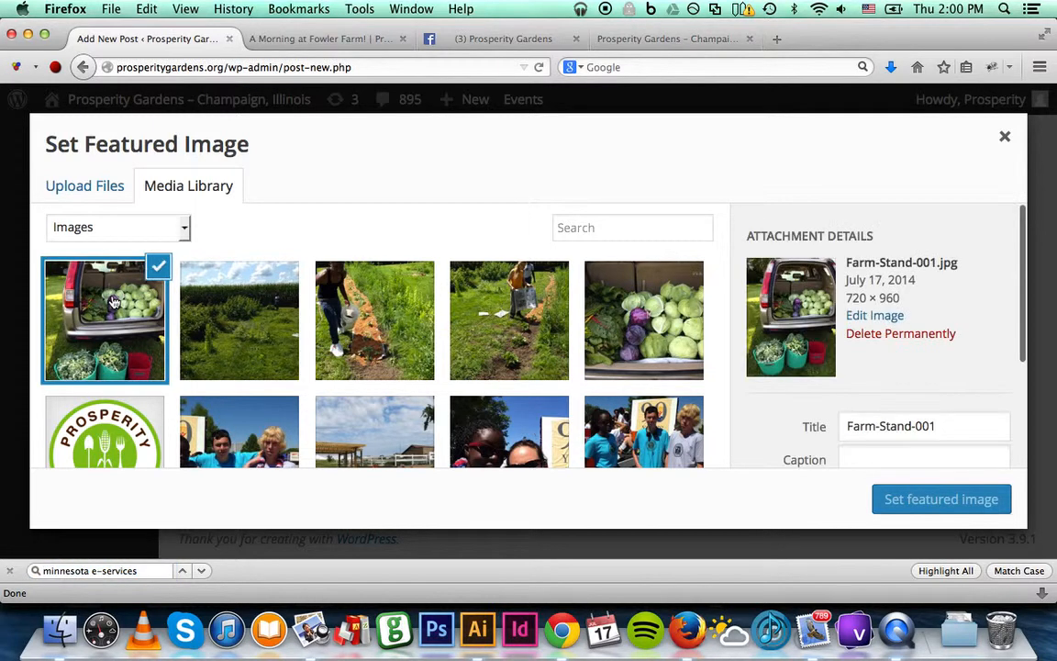
click(907, 496)
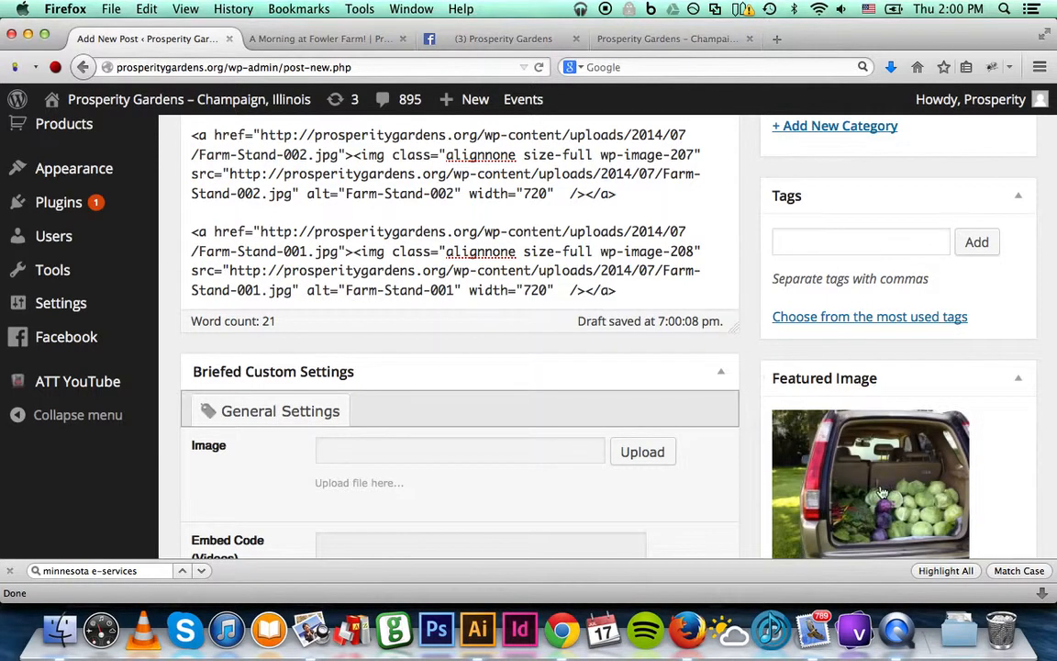
scroll(879, 496, down, 5)
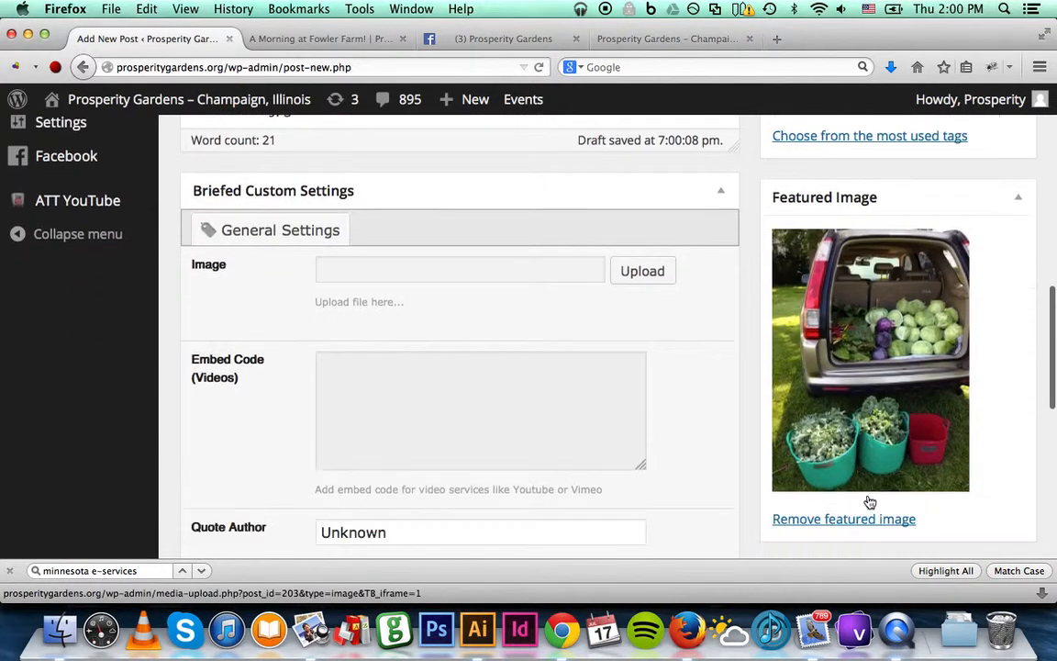
Add the tag "homepage" to the post from the most used tags
scroll(870, 502, up, 2)
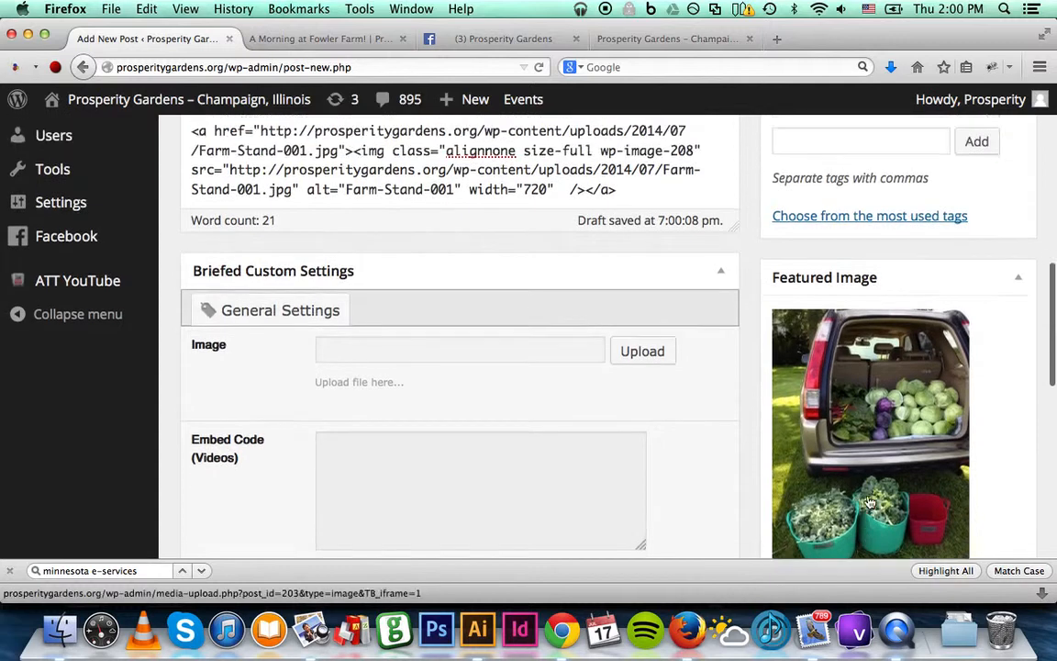
scroll(870, 502, up, 6)
click(805, 380)
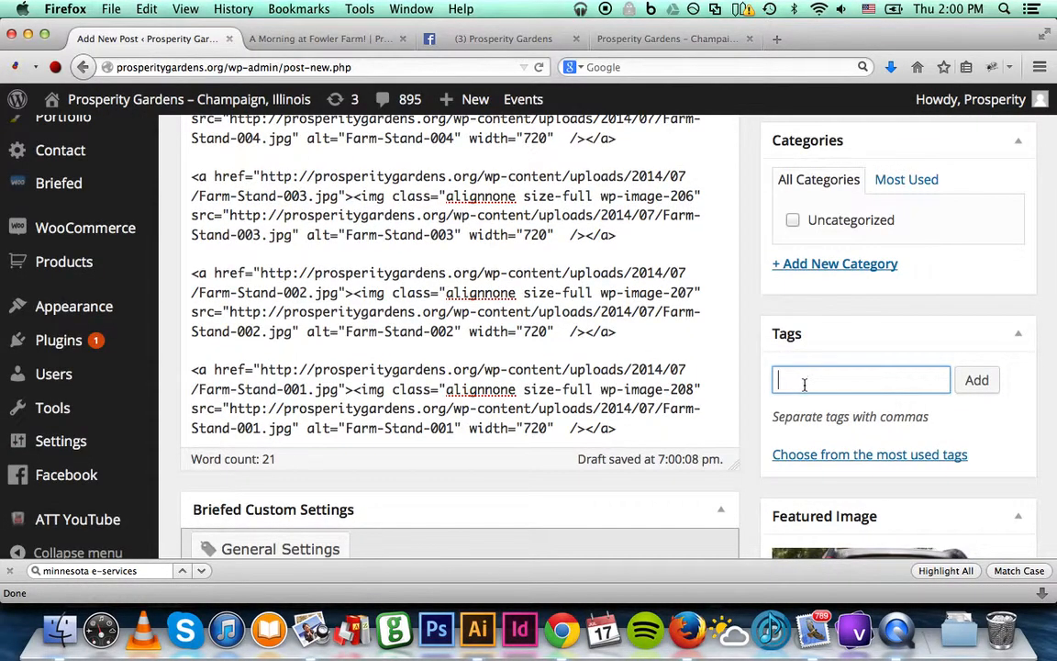
click(799, 455)
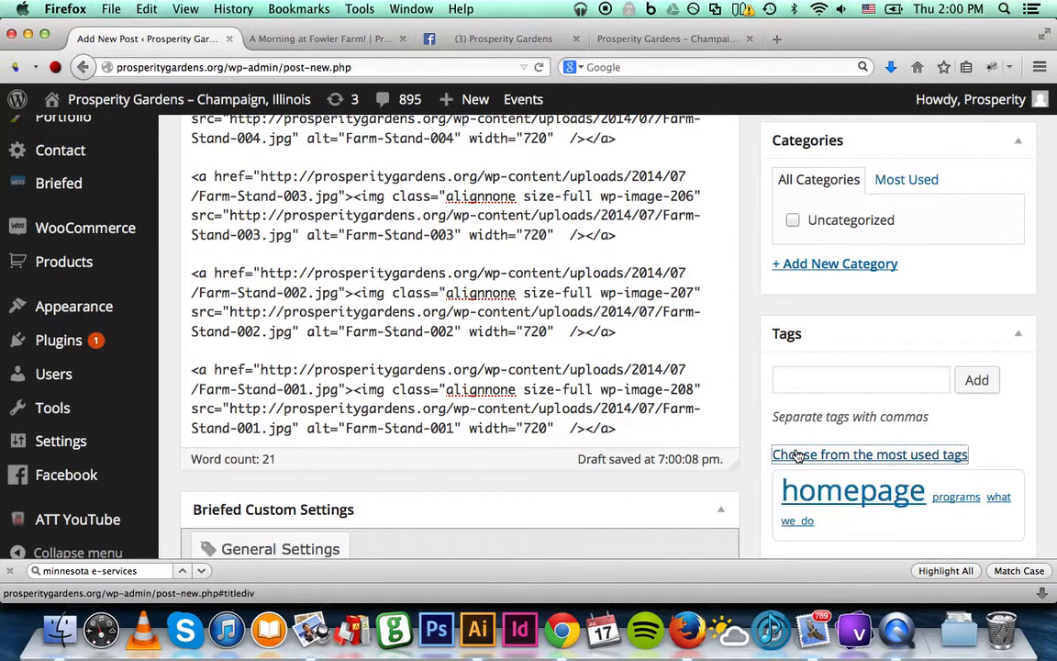
click(831, 497)
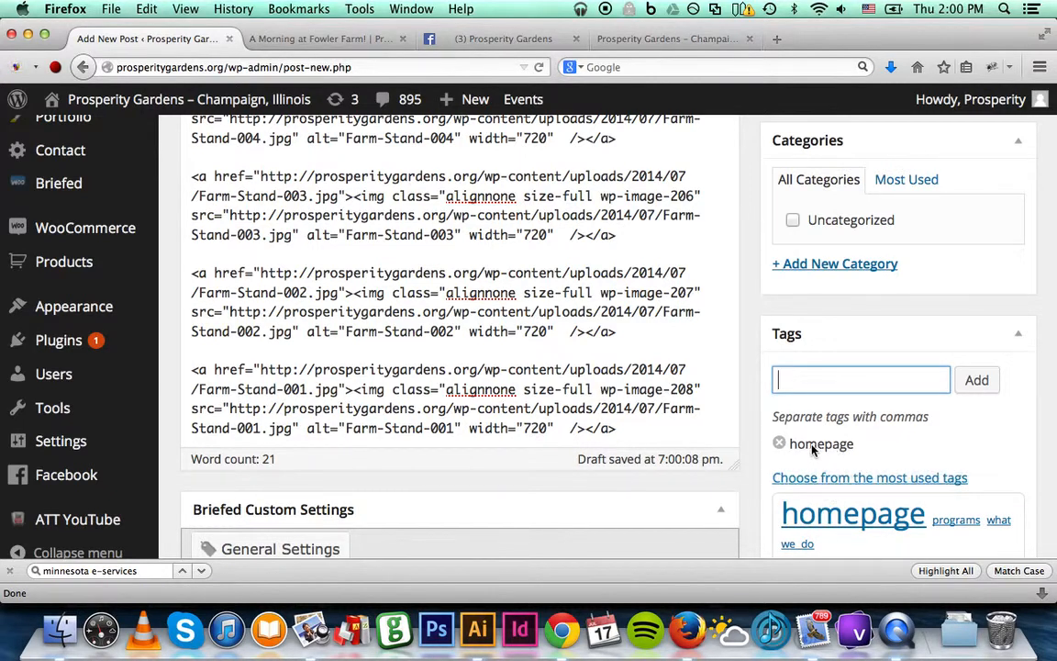
text(homepag)
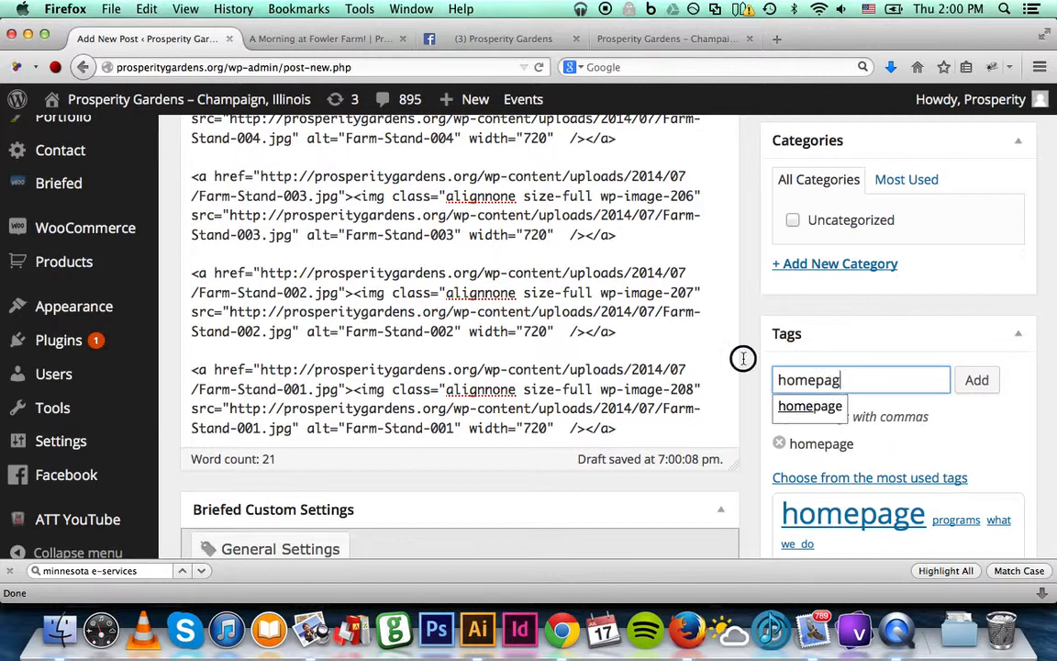
key(super+a)
key(BackSpace)
click(1042, 384)
Check the post's tag and featured image, publish the post, and close its preview tab
scroll(1043, 383, down, 1)
scroll(1042, 384, down, 1)
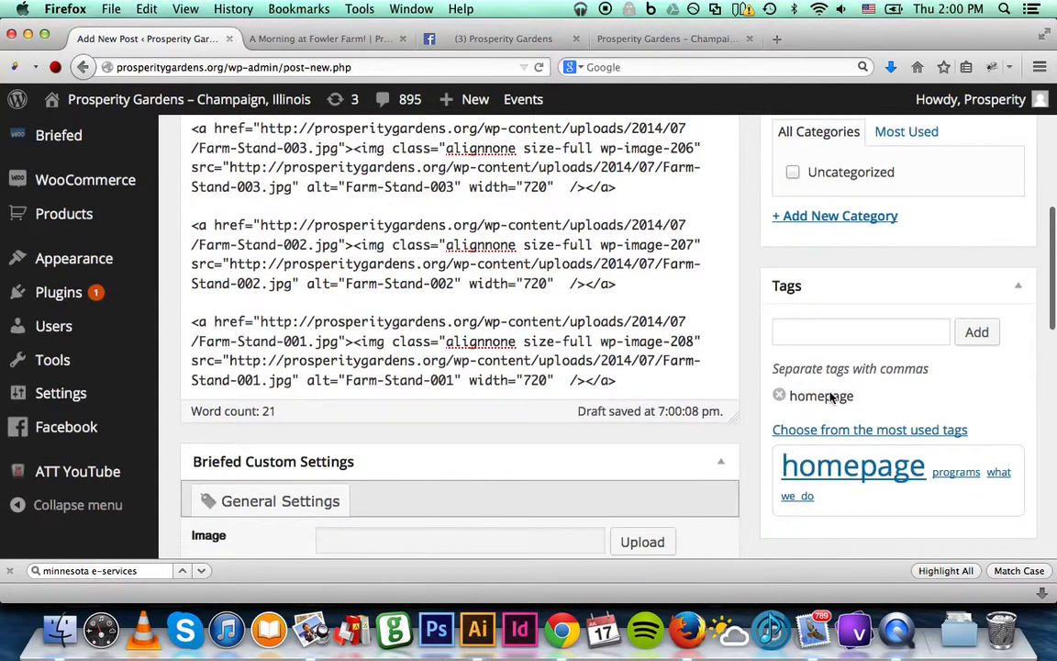
scroll(1042, 428, down, 5)
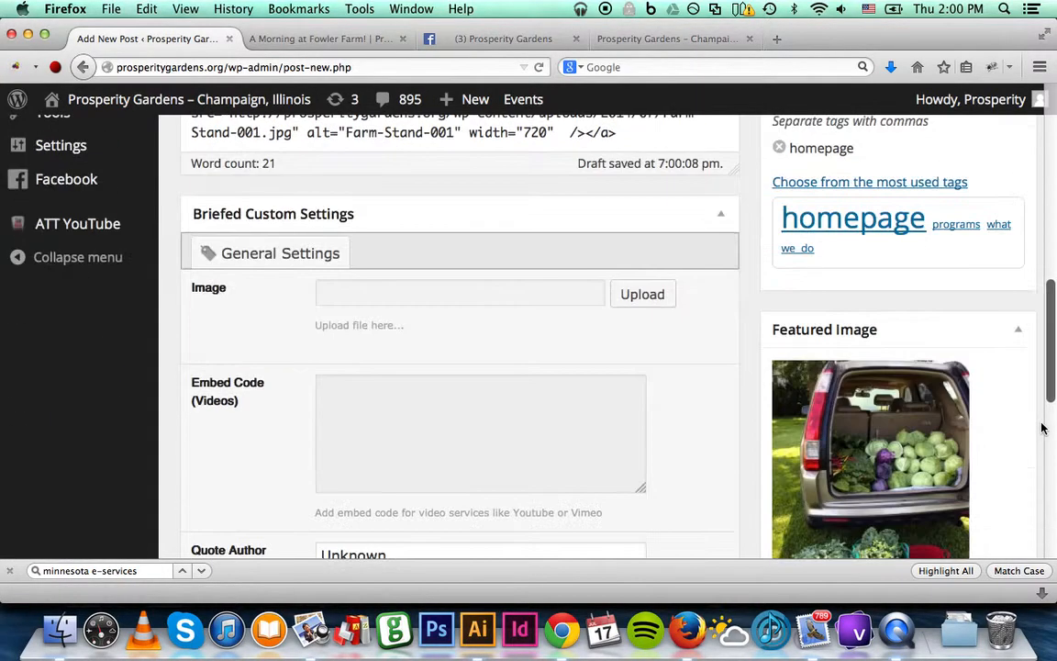
scroll(1042, 428, down, 3)
scroll(1041, 427, up, 15)
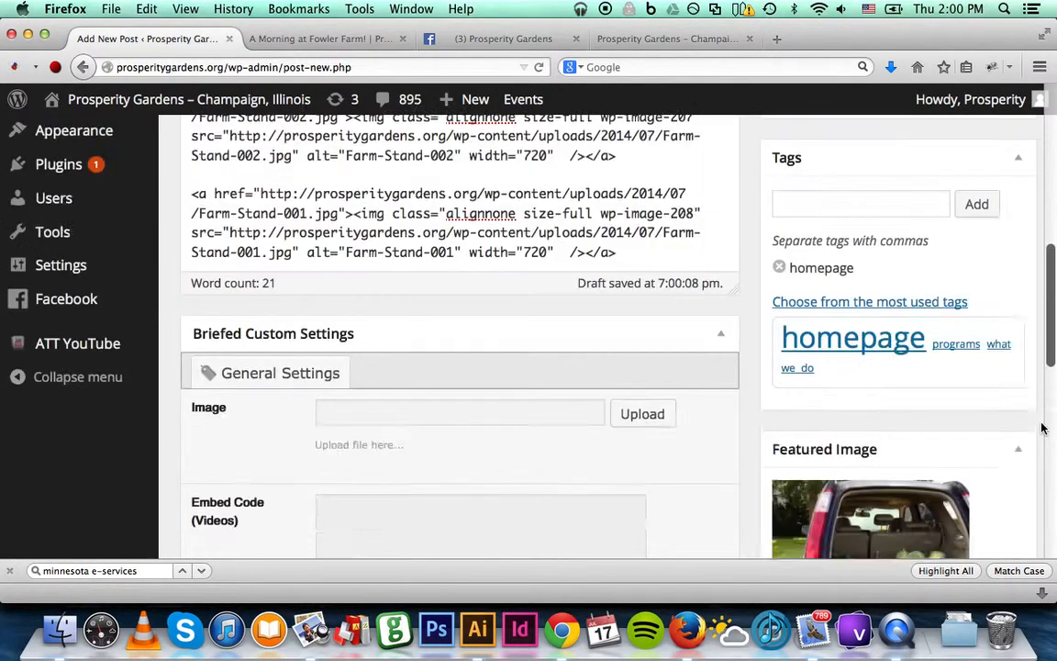
scroll(1042, 428, up, 2)
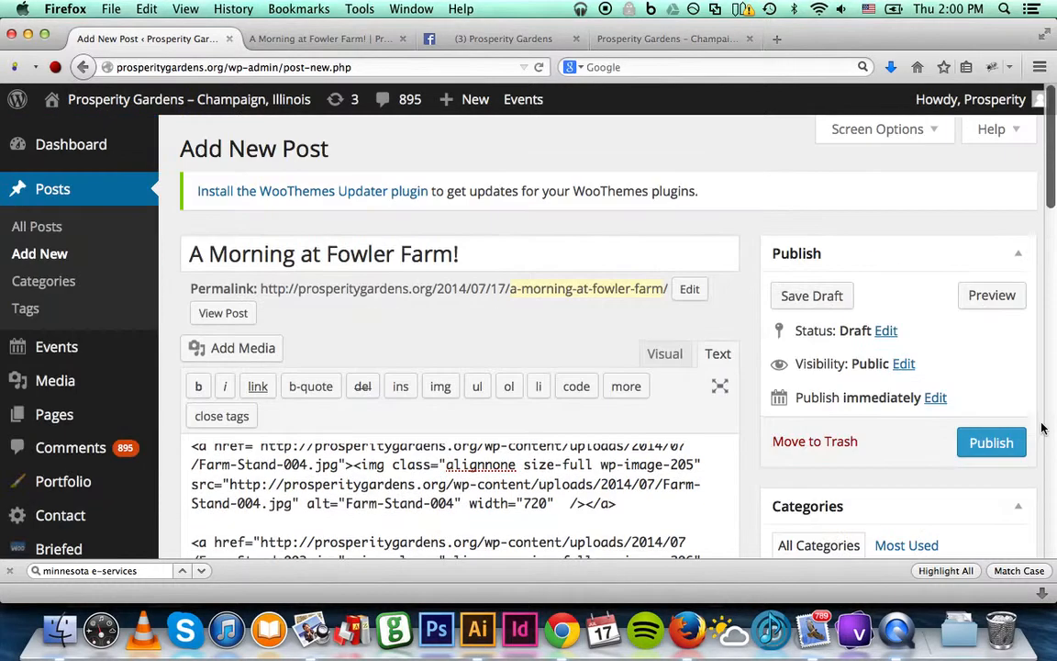
click(993, 442)
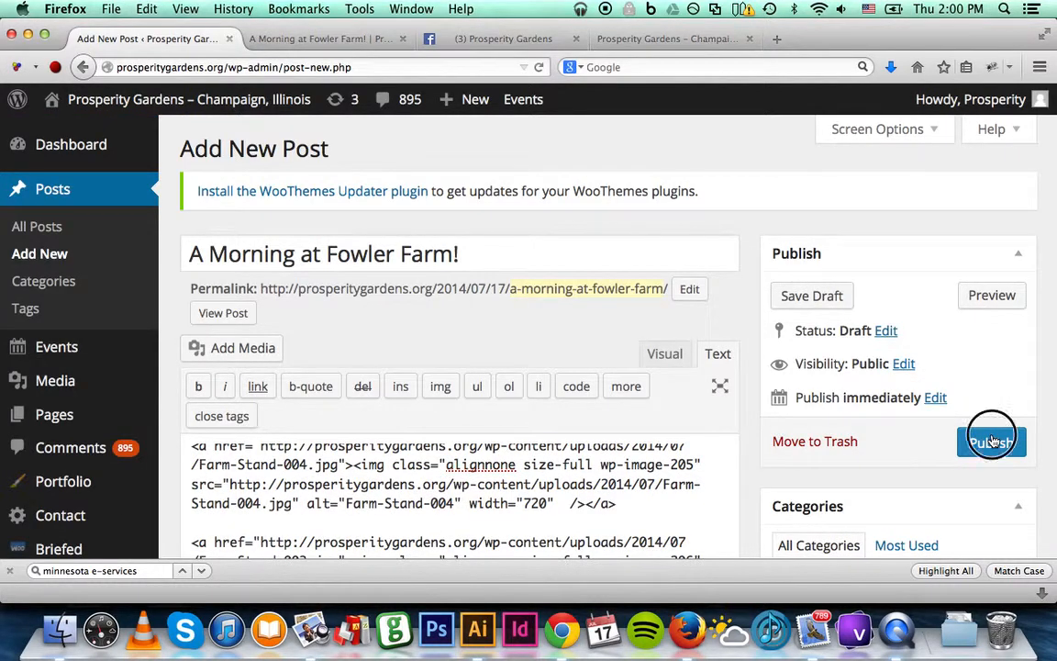
click(402, 38)
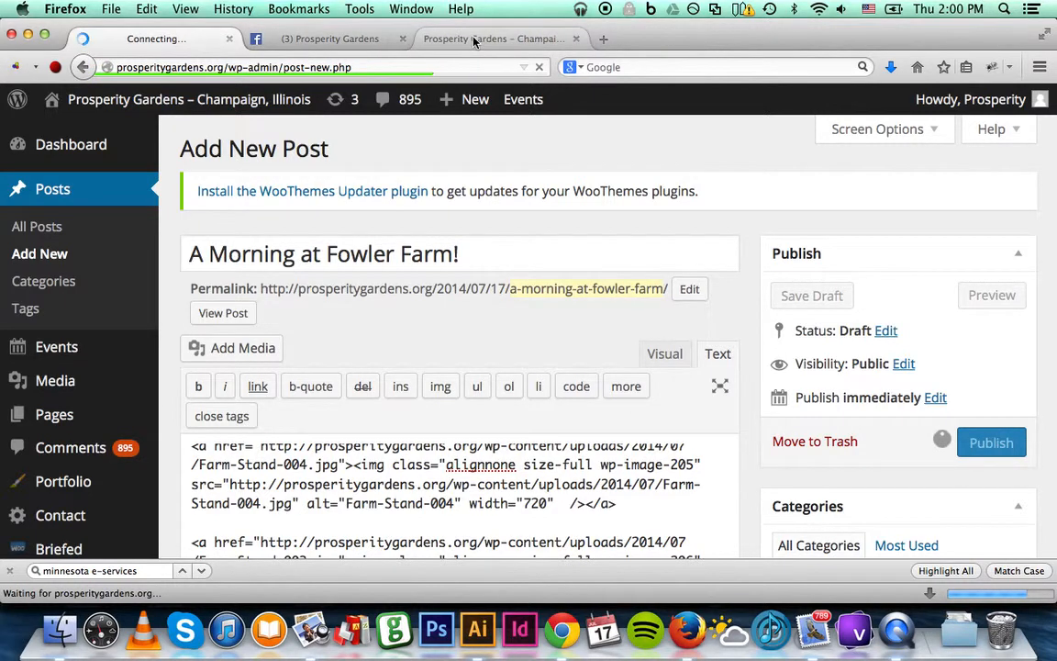
Reload the Prosperity Gardens homepage and find the entry for A Morning at Fowler Farm!
click(474, 40)
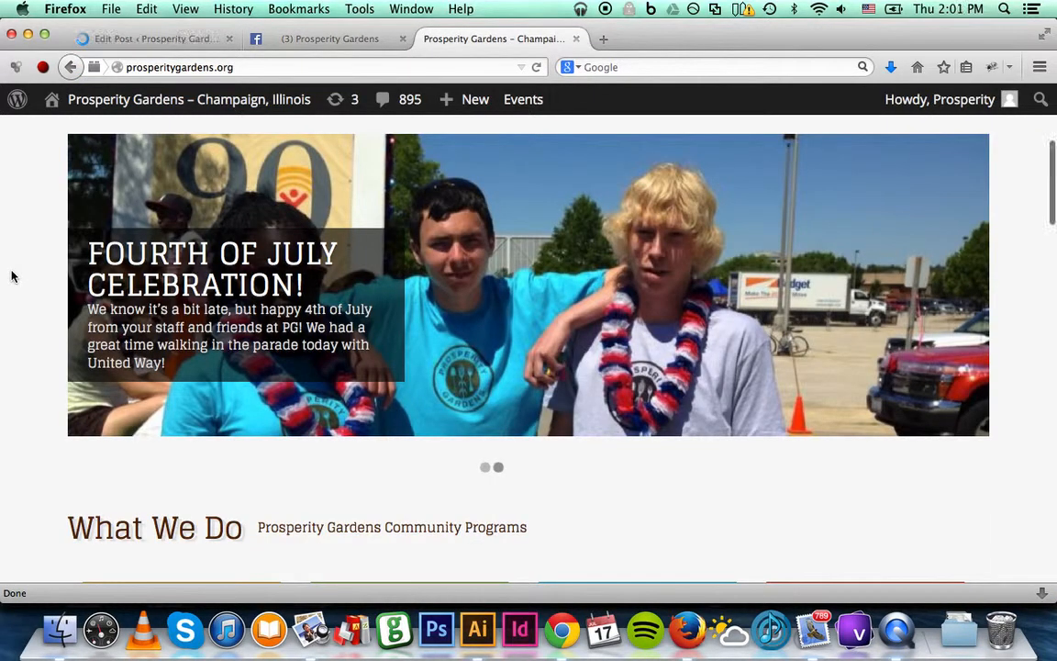
scroll(12, 276, up, 5)
key(super+r)
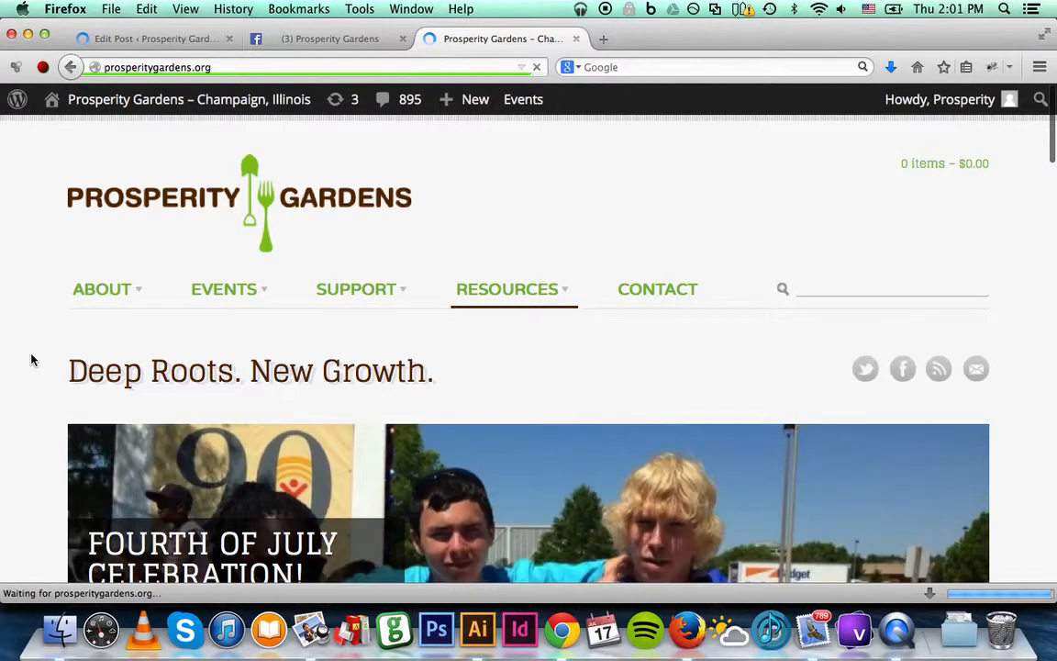
scroll(31, 359, down, 10)
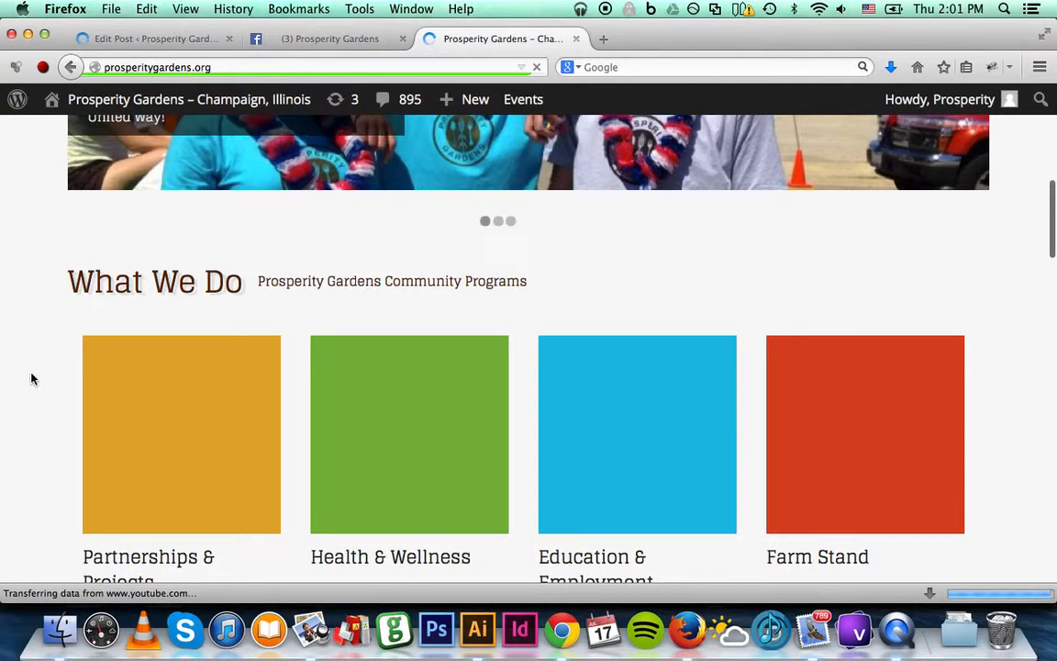
scroll(31, 378, down, 10)
scroll(31, 378, down, 3)
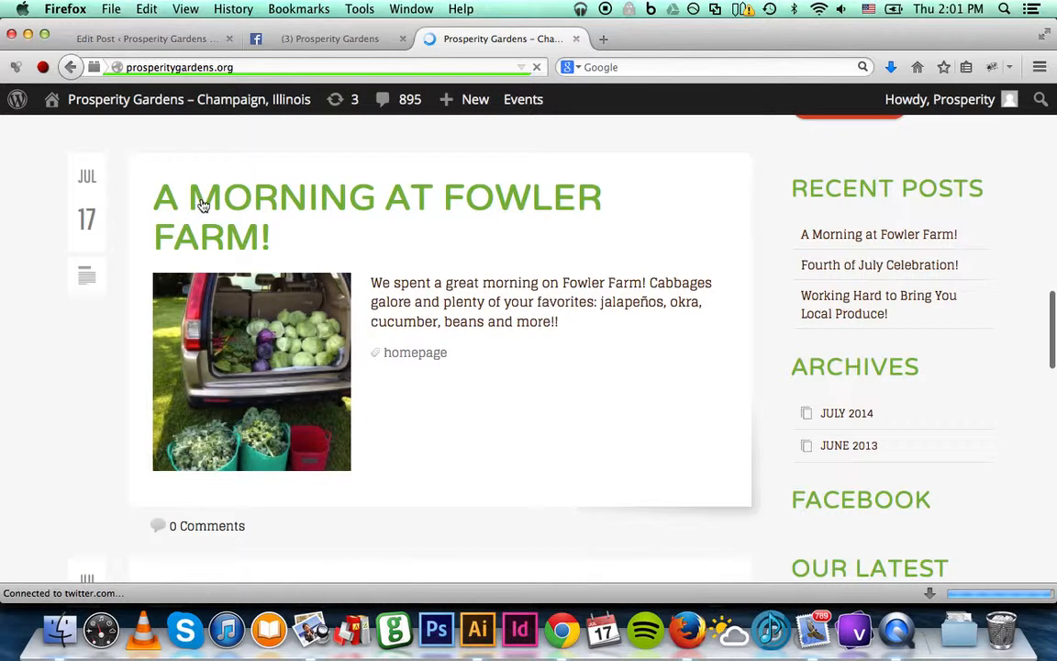
scroll(203, 204, down, 1)
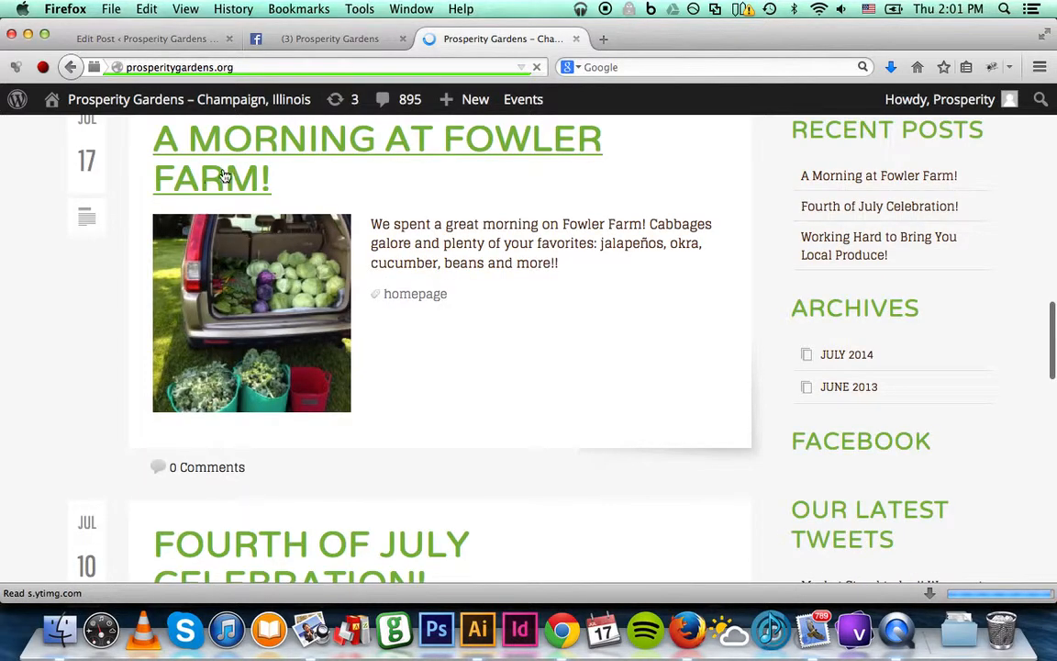
Open the published post A Morning at Fowler Farm! and review its text and photos
click(224, 175)
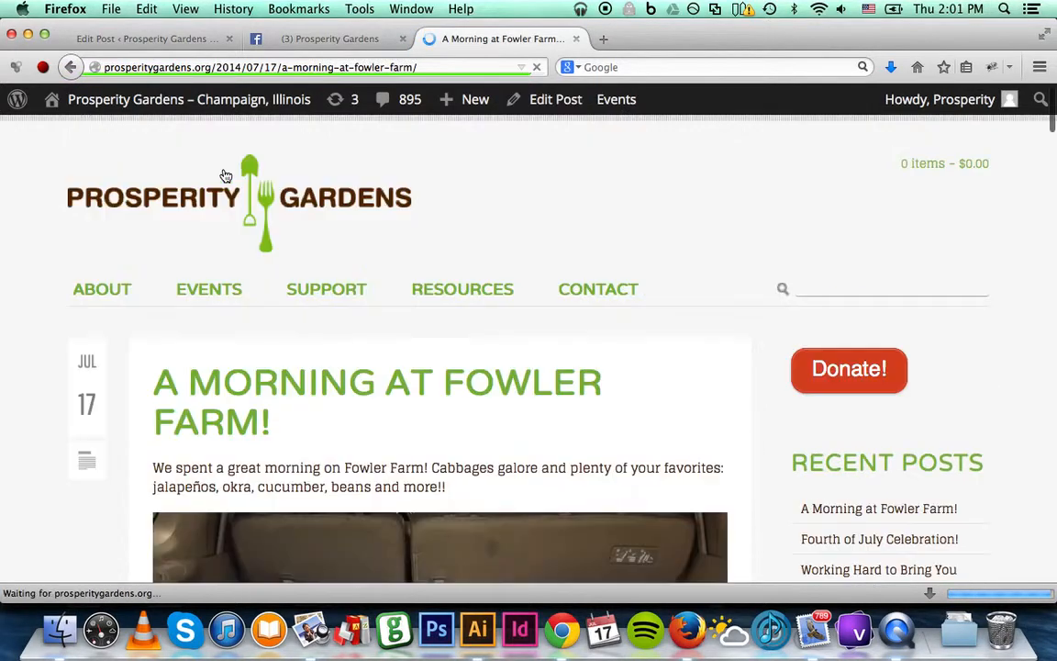
scroll(34, 447, down, 5)
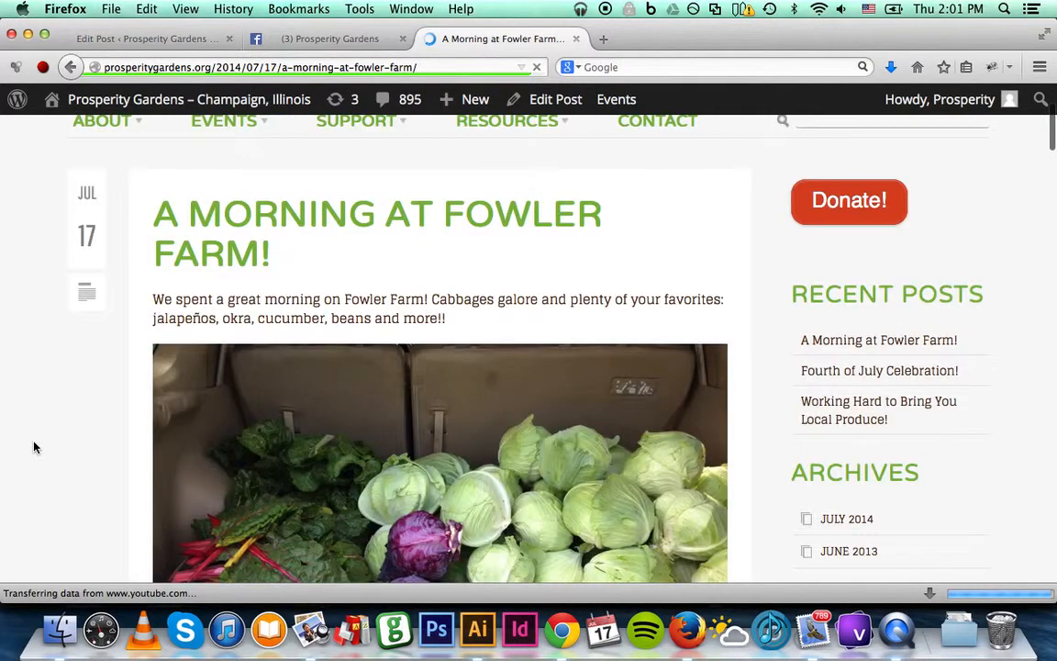
scroll(34, 447, down, 10)
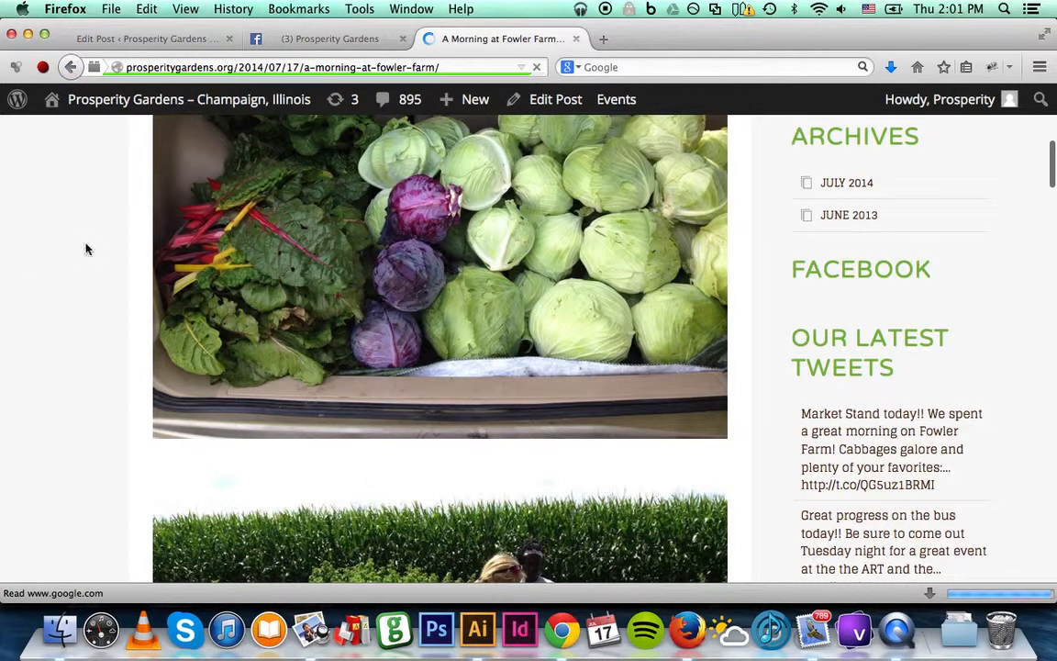
scroll(86, 249, up, 15)
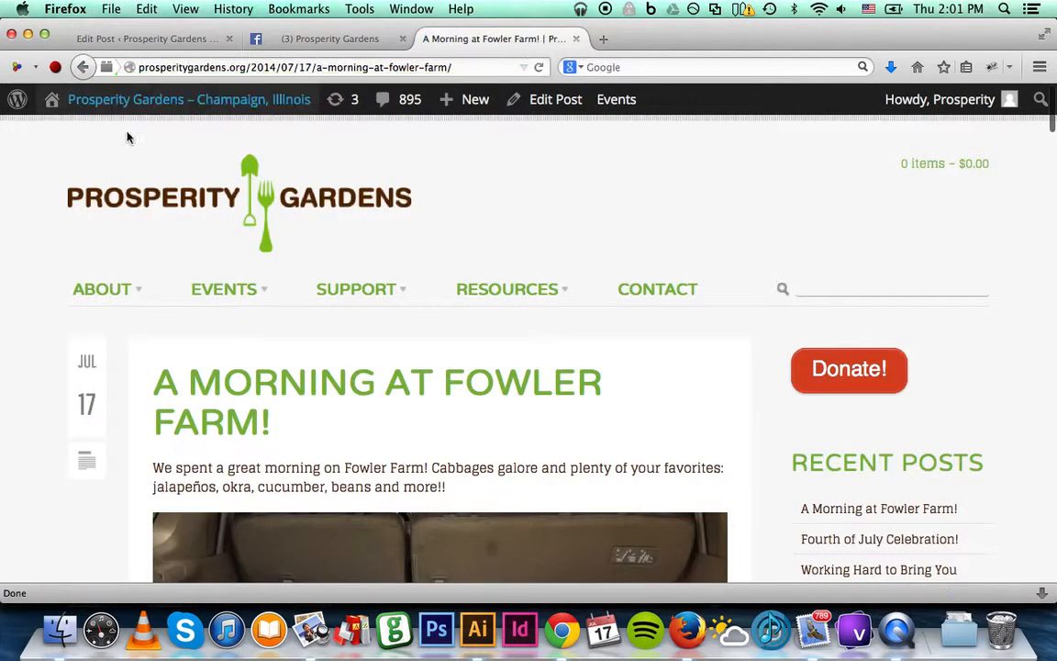
Return to the site's homepage and show the Fowler Farm slide in the homepage slider
click(93, 203)
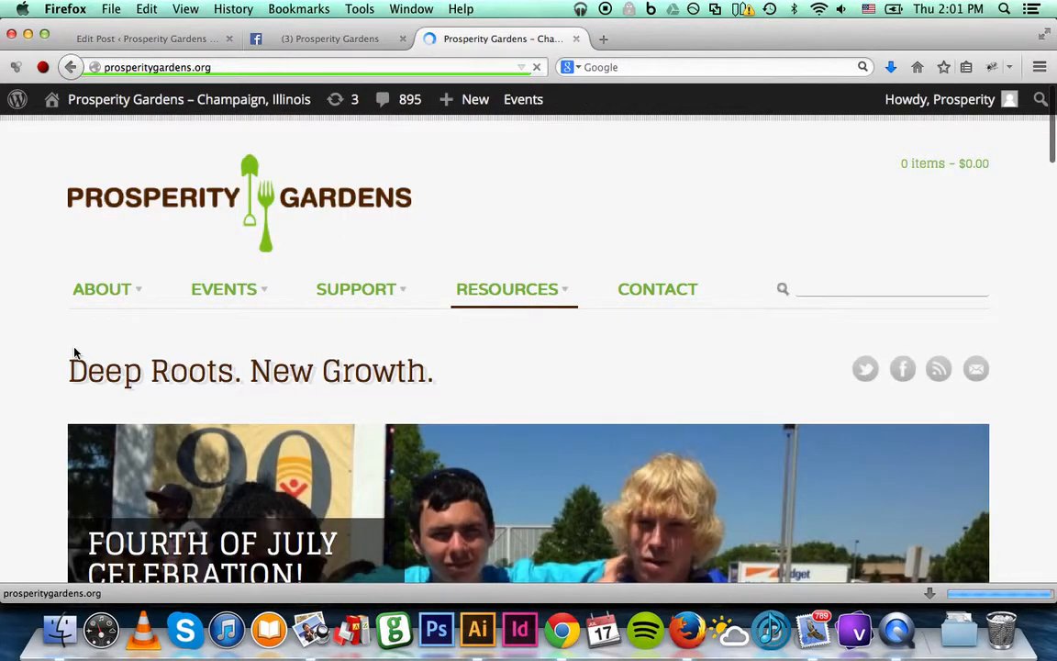
scroll(75, 352, down, 3)
scroll(74, 352, down, 1)
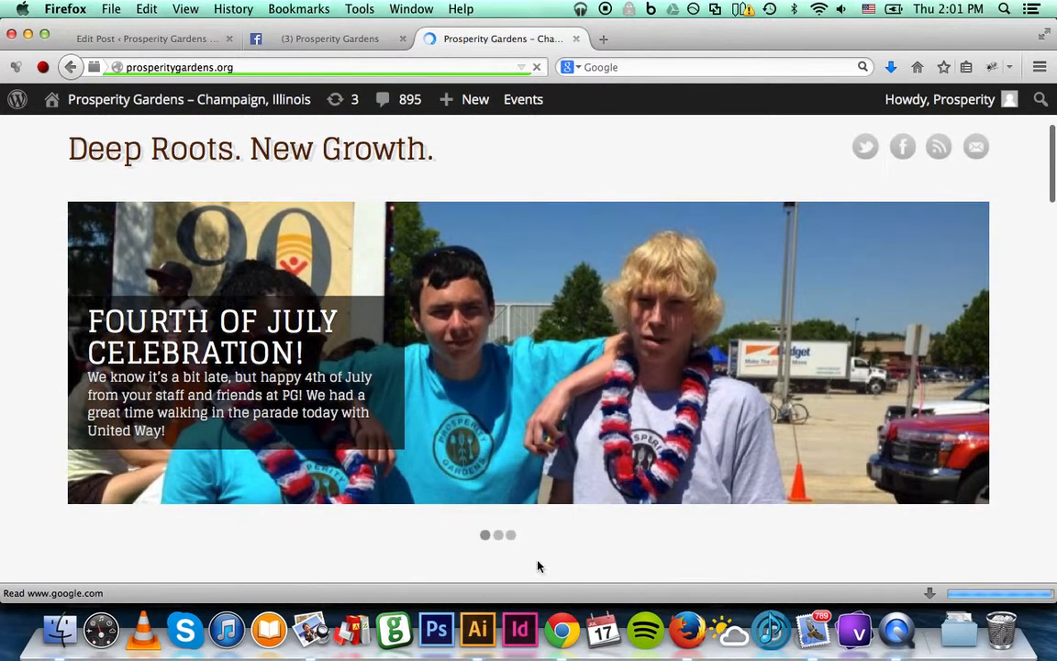
click(499, 539)
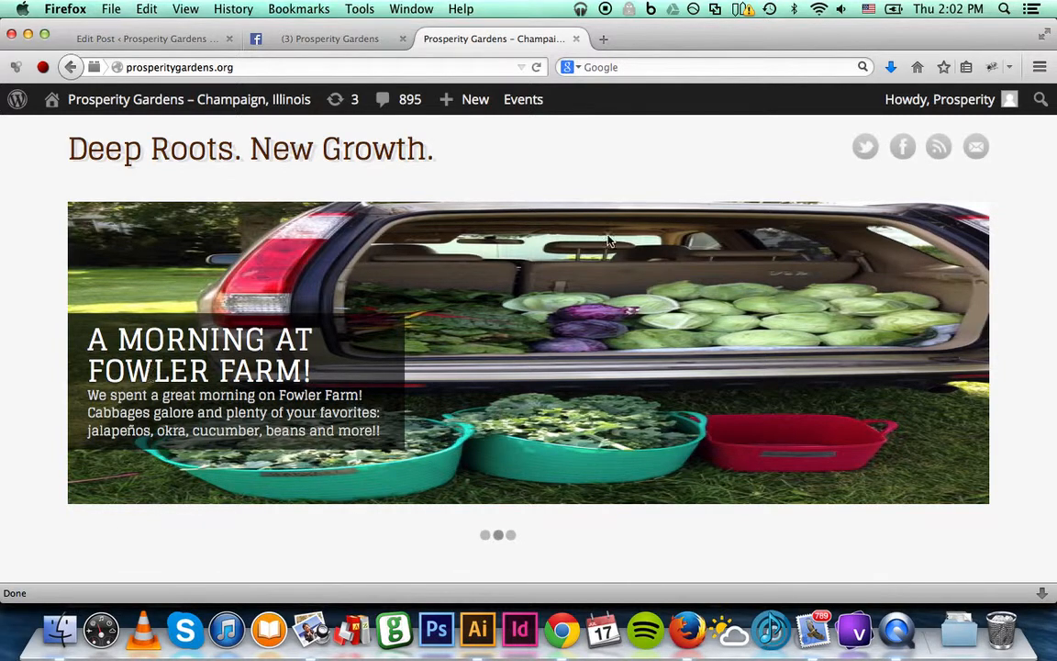
Switch to Finder and view Farm-Stand-featured.jpg in Quick Look
click(60, 631)
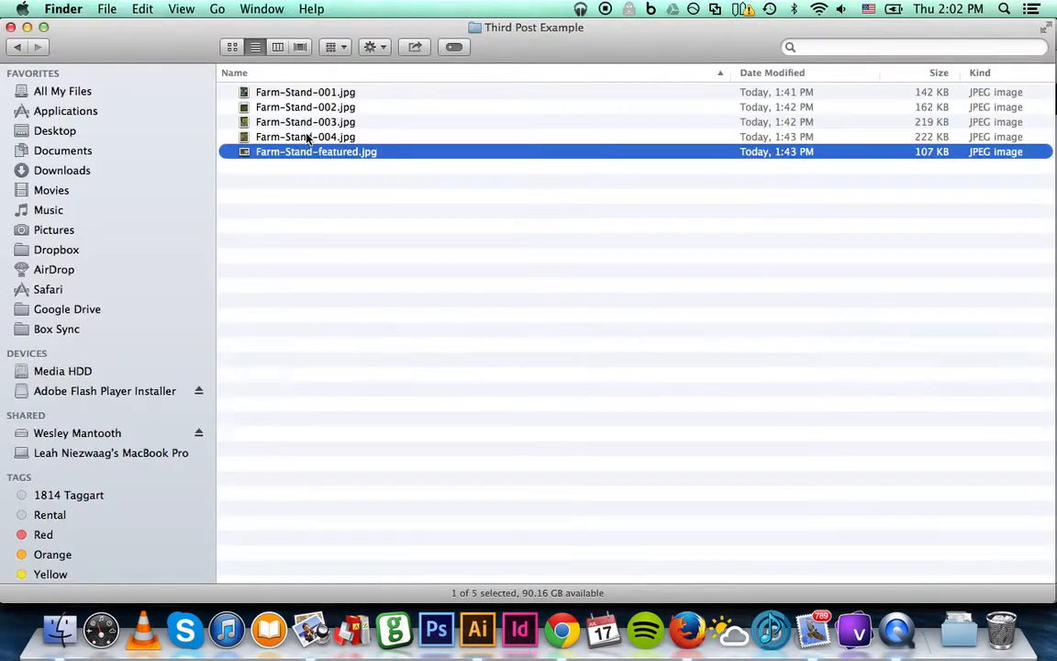
key(space)
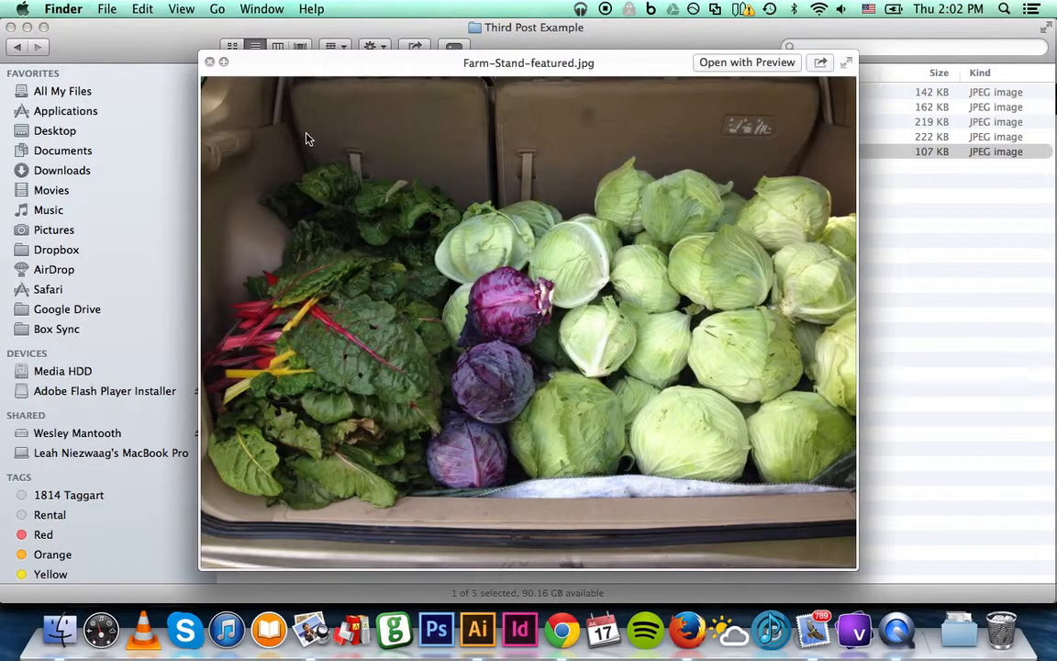
key(space)
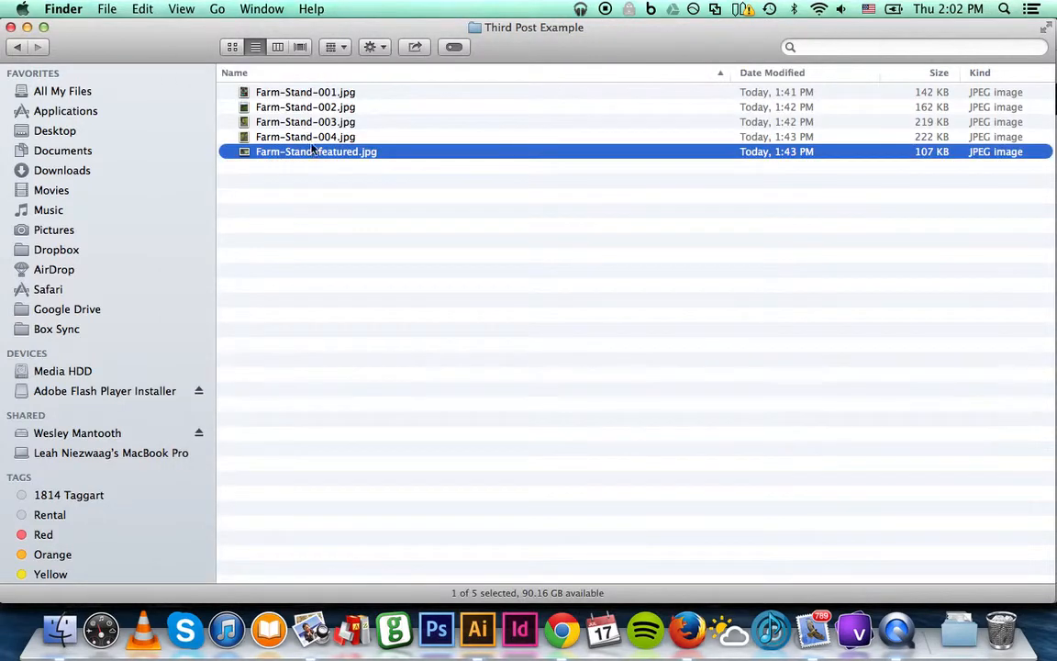
Compare the shapes of Farm-Stand-004.jpg through Farm-Stand-001.jpg in Quick Look, and return to Firefox
click(278, 140)
key(space)
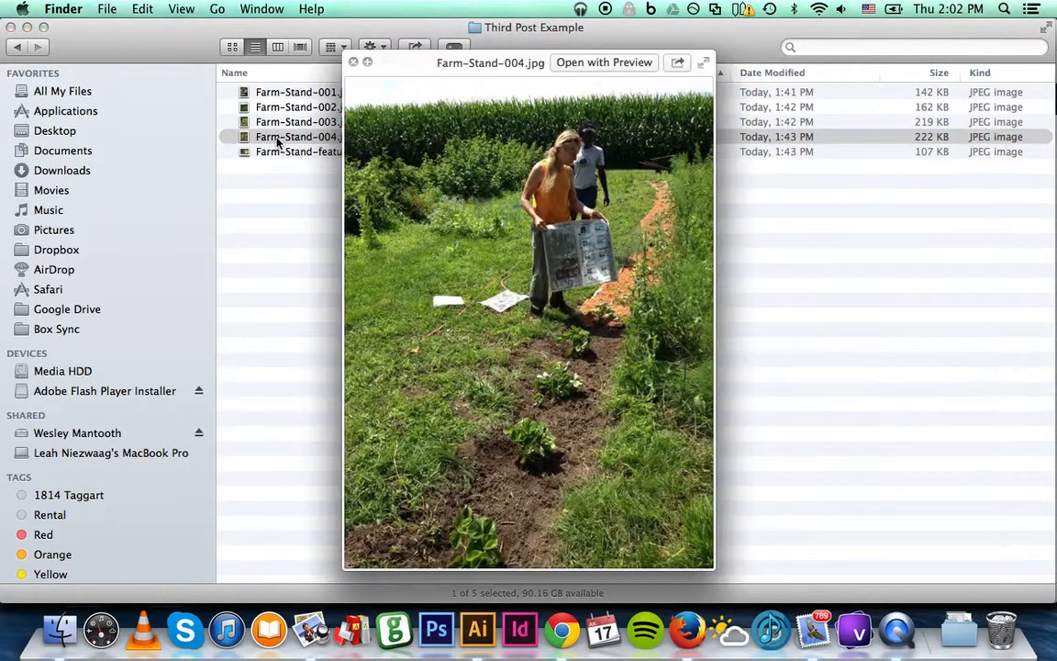
key(Up)
key(Up)
key(Up)
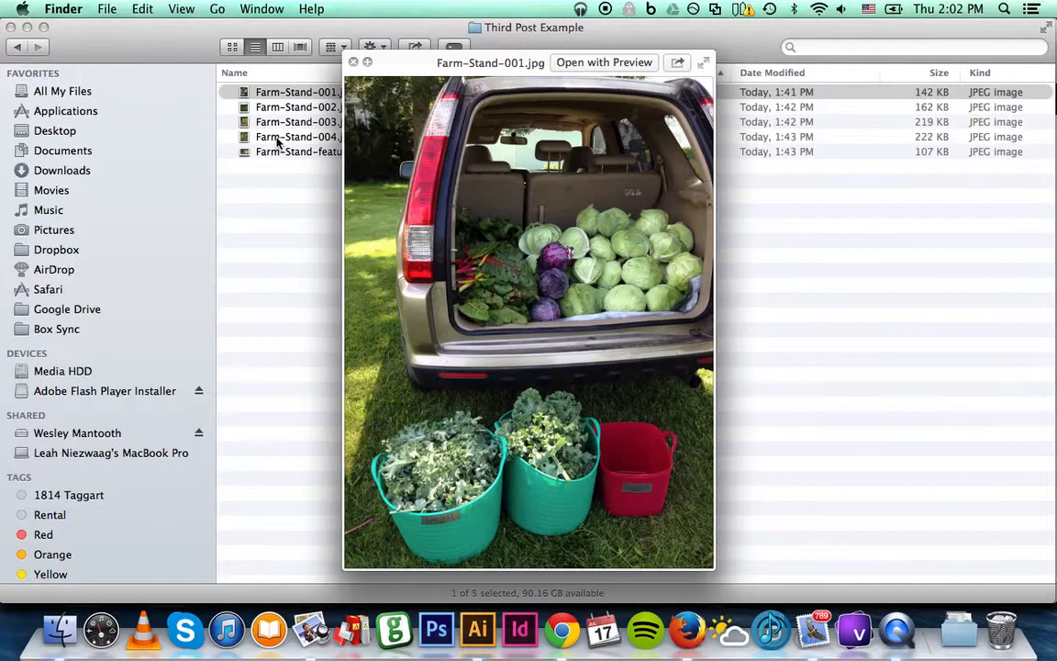
key(space)
key(Down)
key(Down)
key(Down)
key(Up)
key(Up)
key(Up)
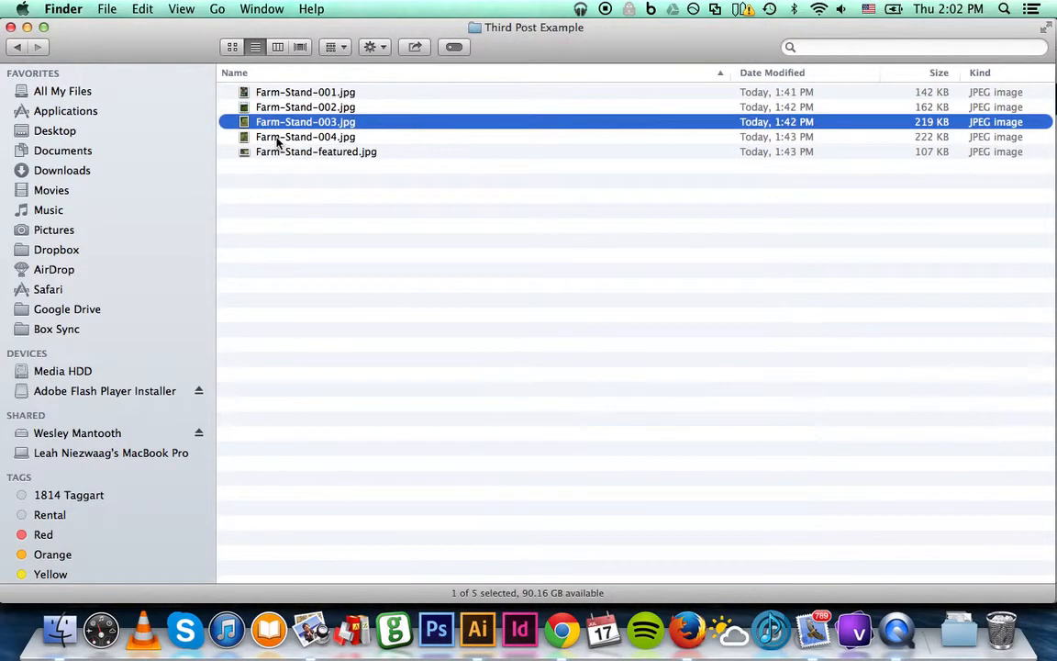
key(space)
key(space)
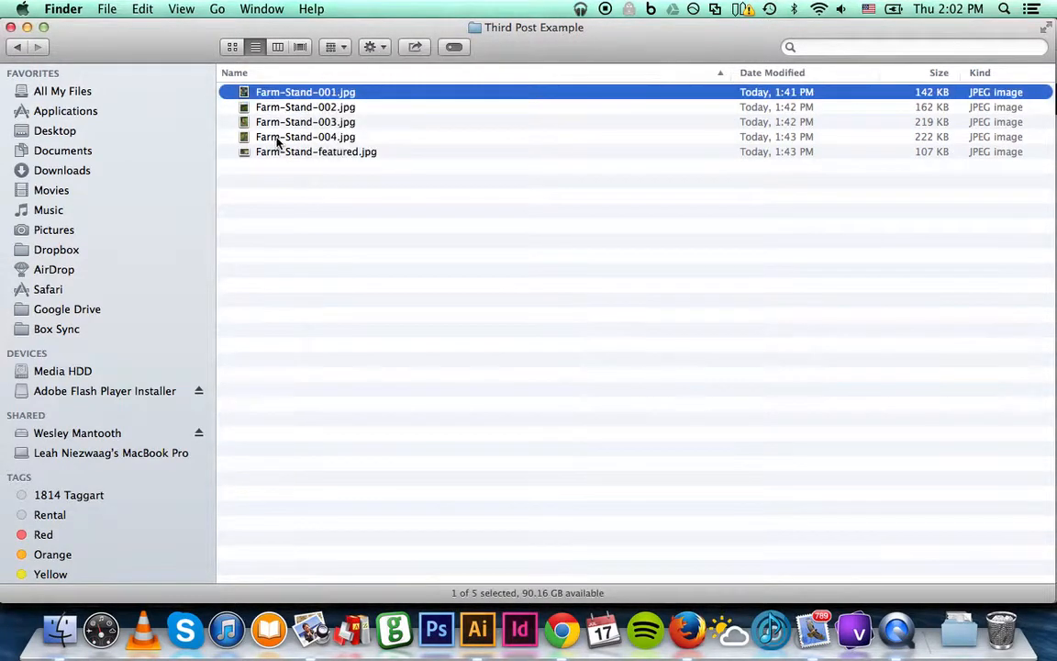
key(super+Tab)
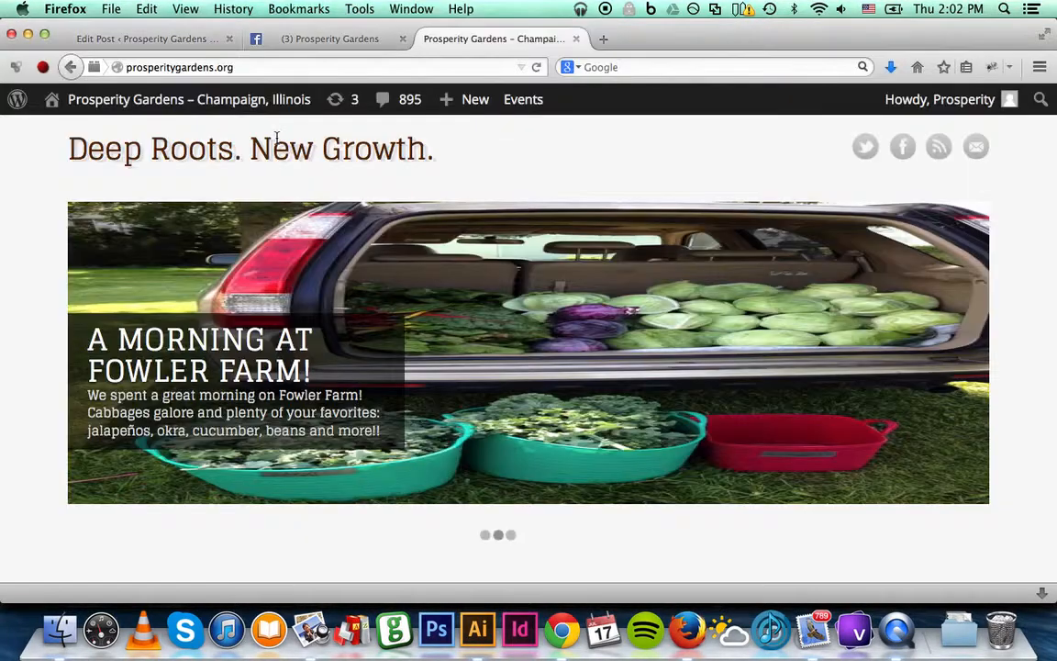
Replace the featured image of the post A Morning at Fowler Farm! with Farm-Stand-featured.jpg from the media library and update the post
click(112, 37)
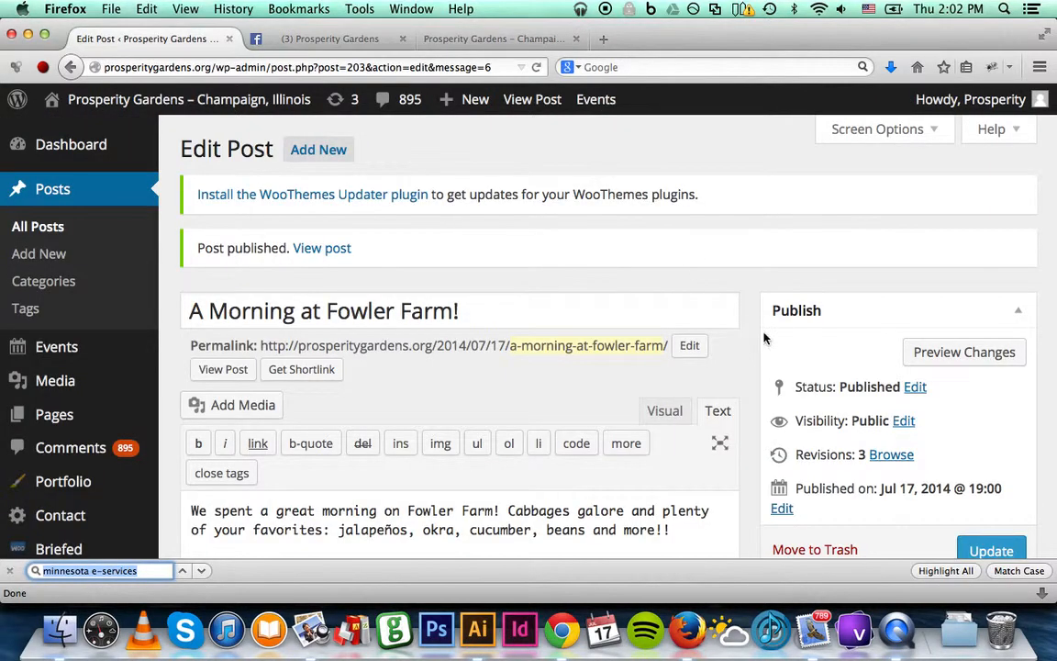
scroll(746, 393, down, 10)
scroll(746, 394, down, 5)
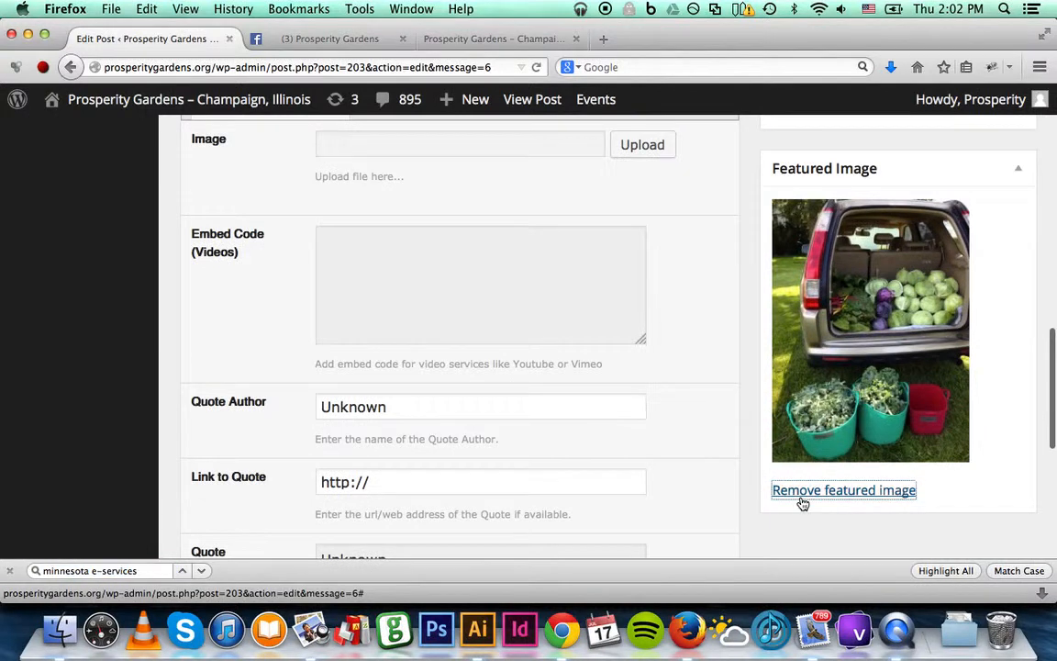
click(801, 497)
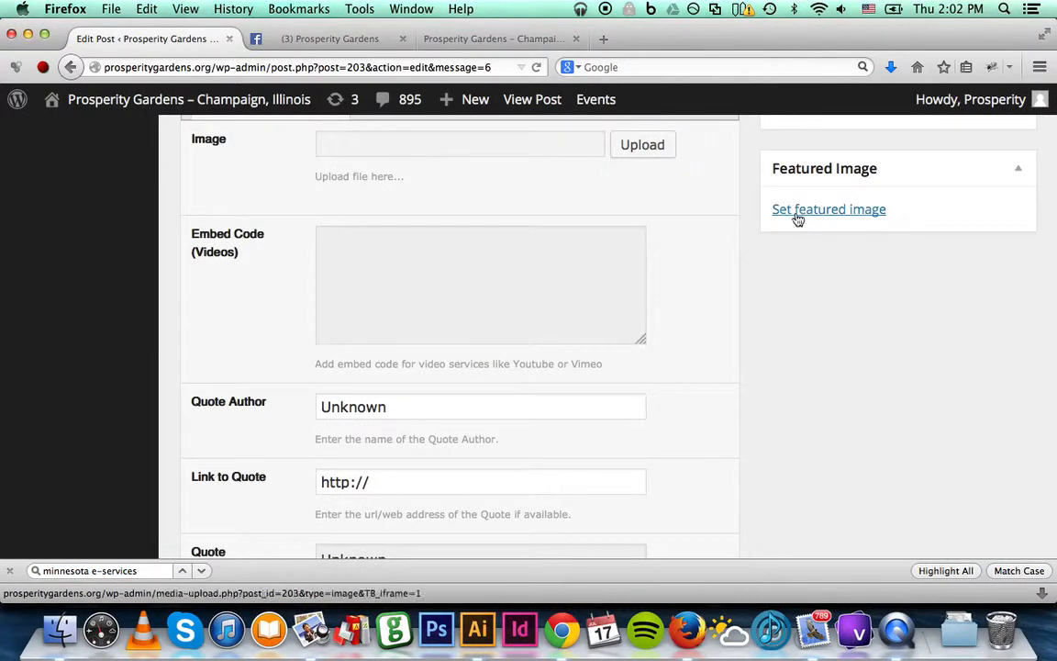
click(797, 217)
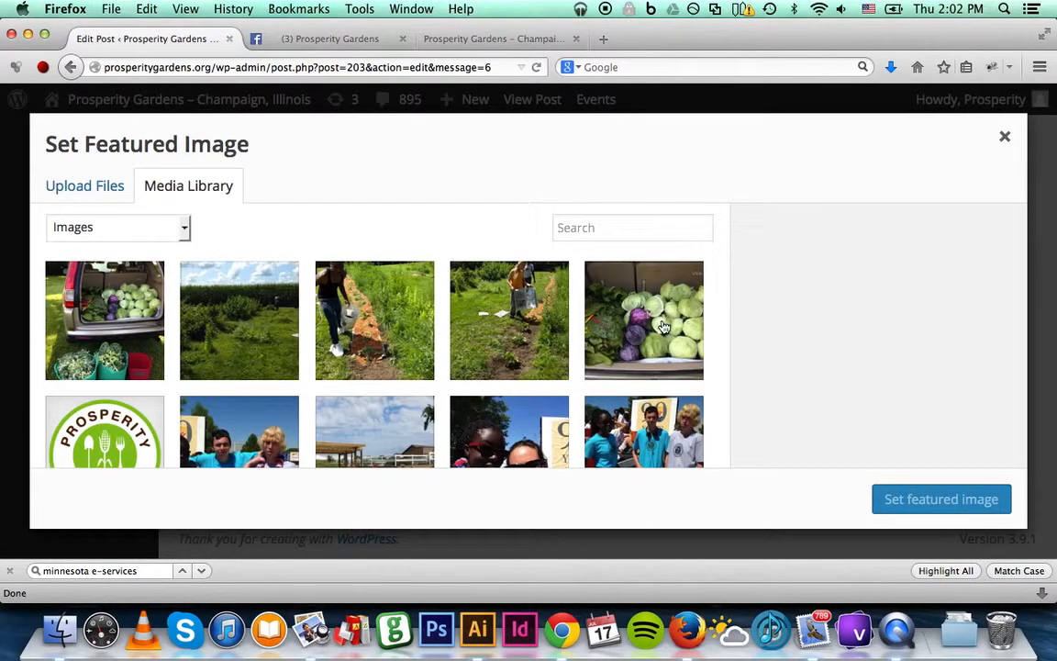
click(663, 326)
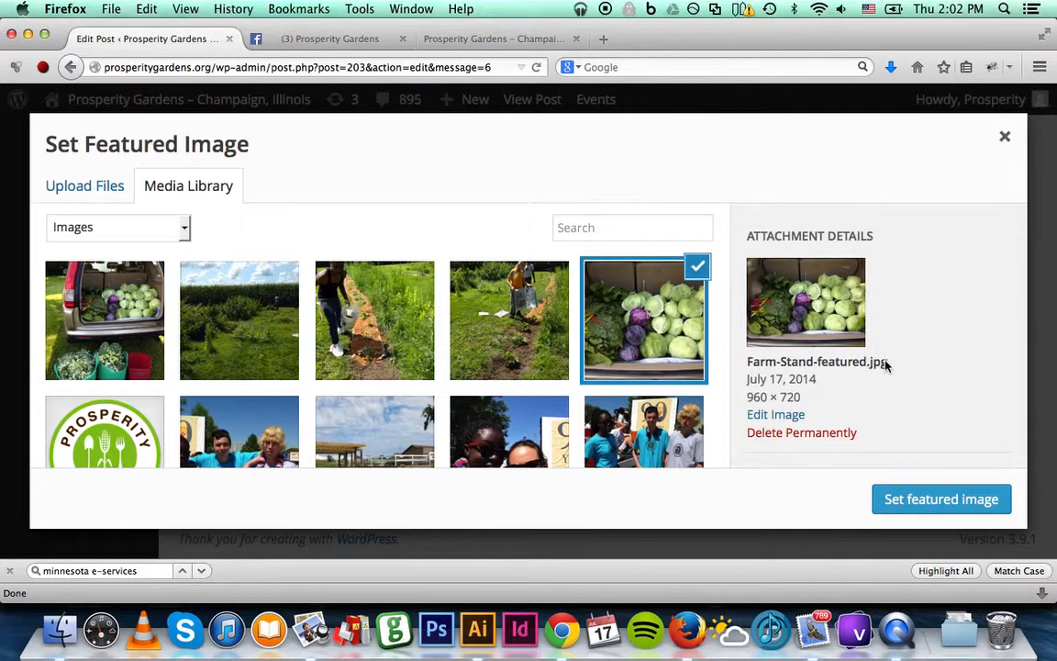
click(913, 493)
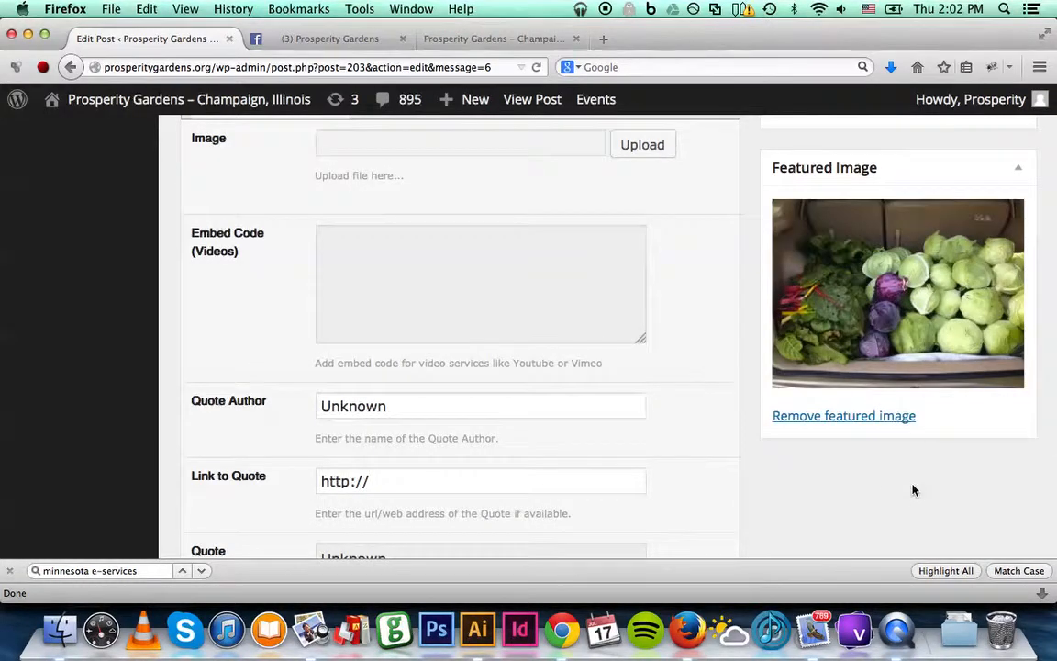
scroll(913, 493, up, 15)
scroll(913, 493, down, 3)
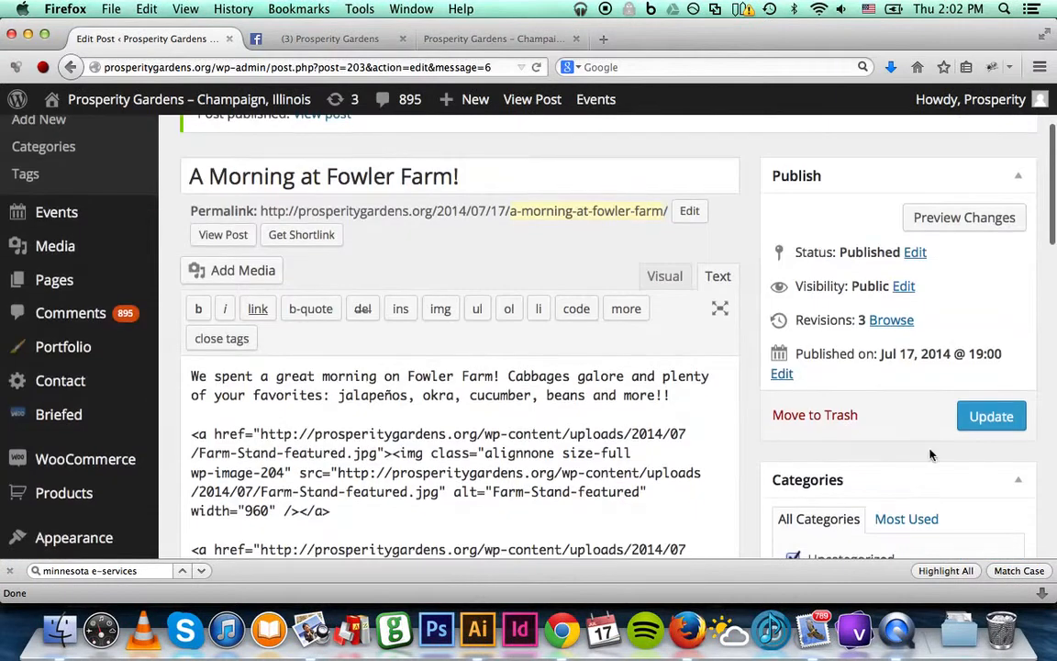
click(992, 419)
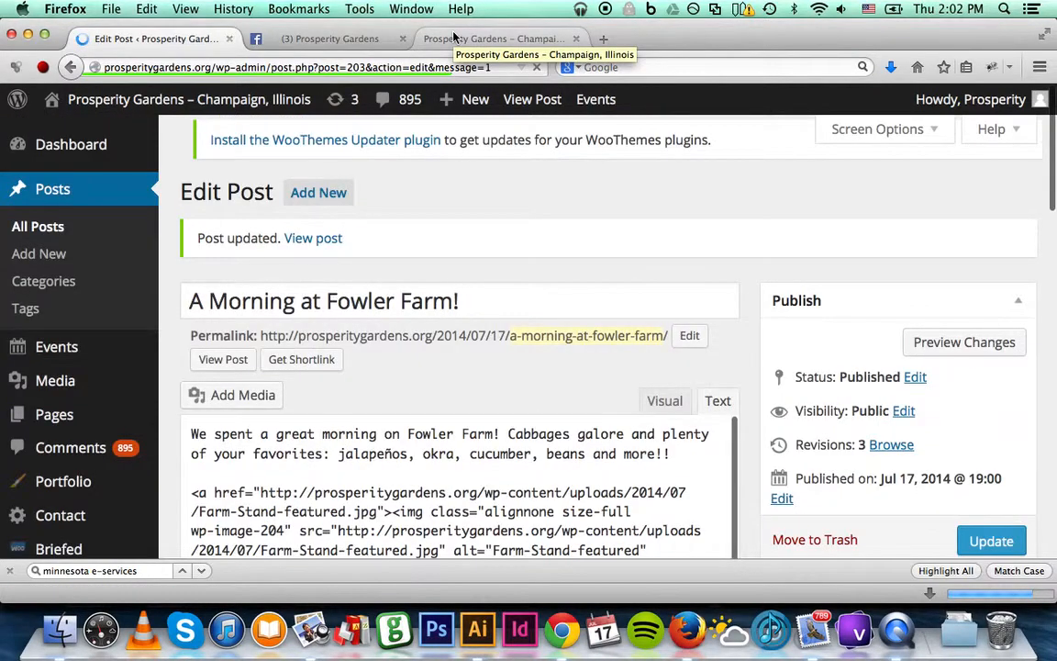
Reload the site's homepage and check how the new featured image fits the Fowler Farm slide in the slider
click(454, 37)
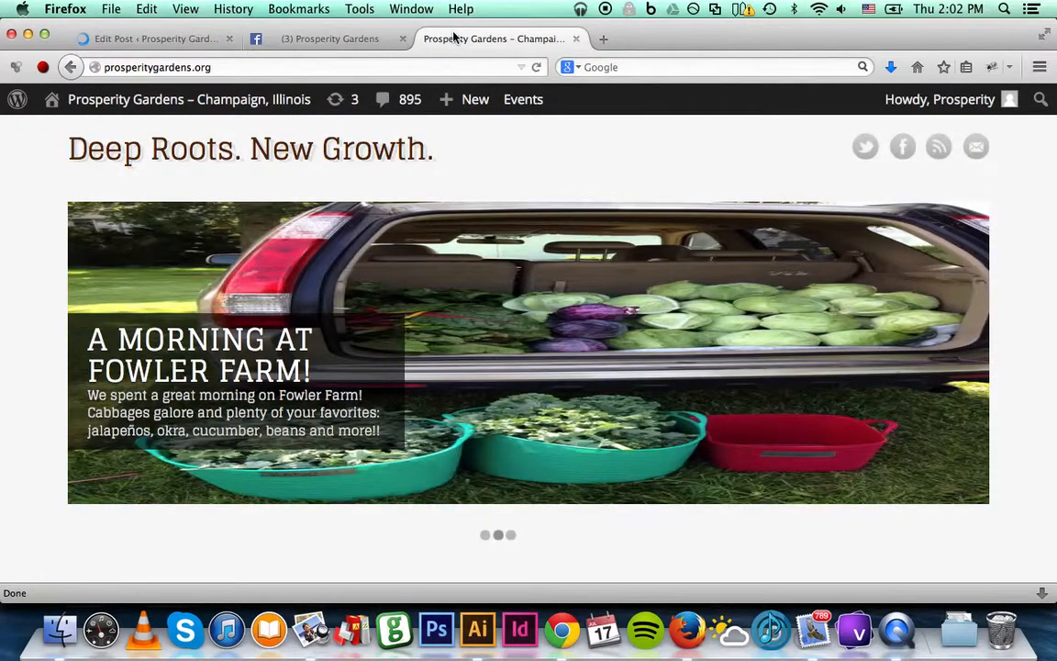
key(super+r)
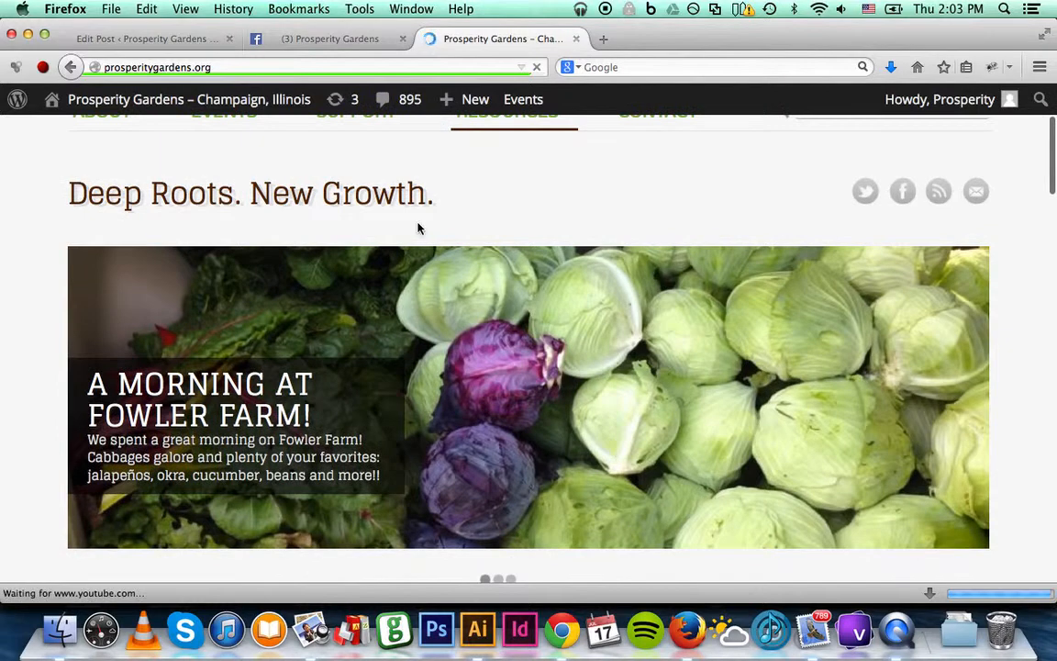
scroll(418, 228, down, 2)
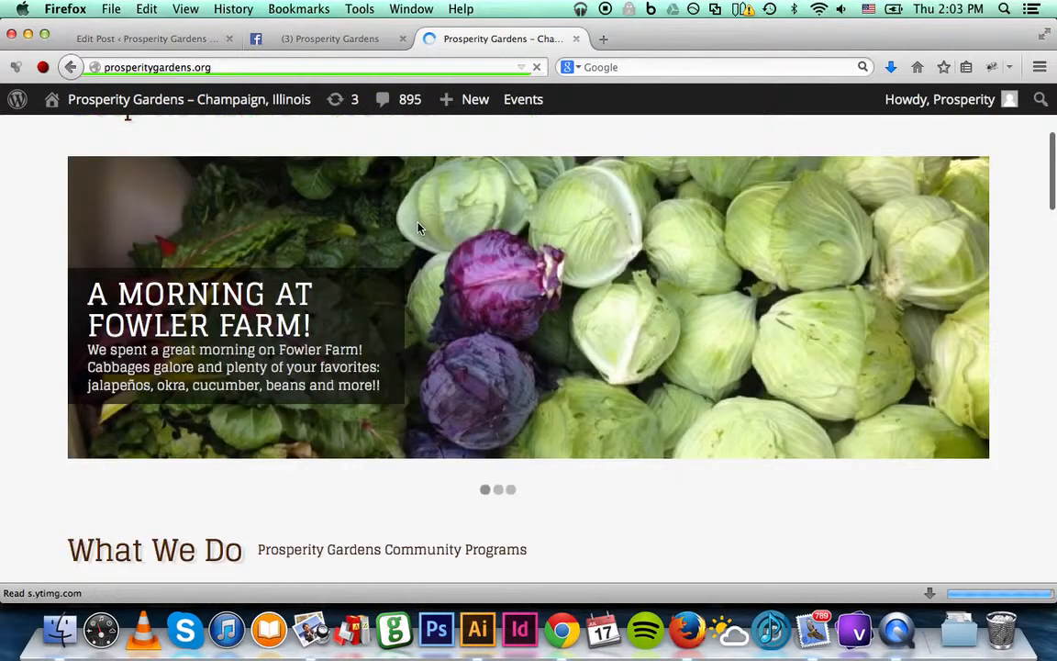
scroll(418, 228, down, 2)
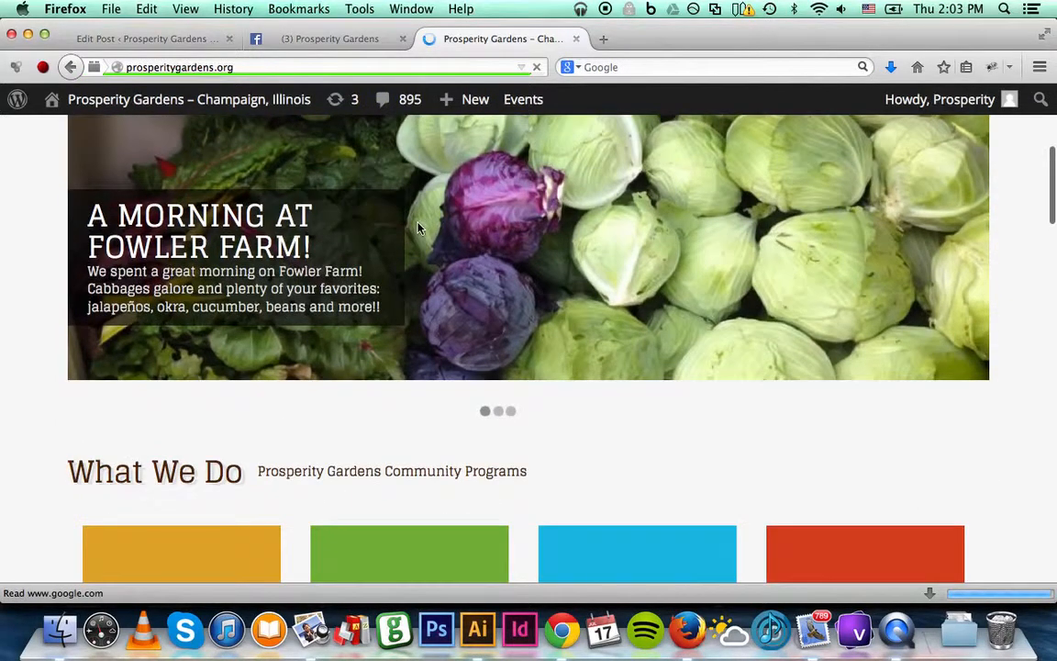
scroll(175, 225, up, 2)
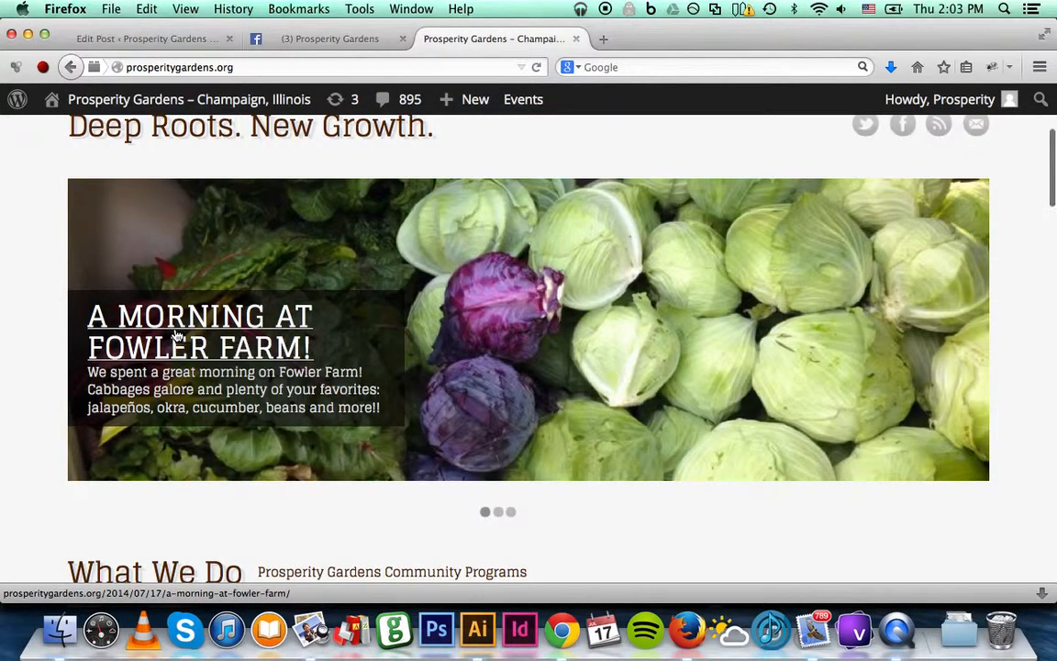
scroll(177, 336, up, 2)
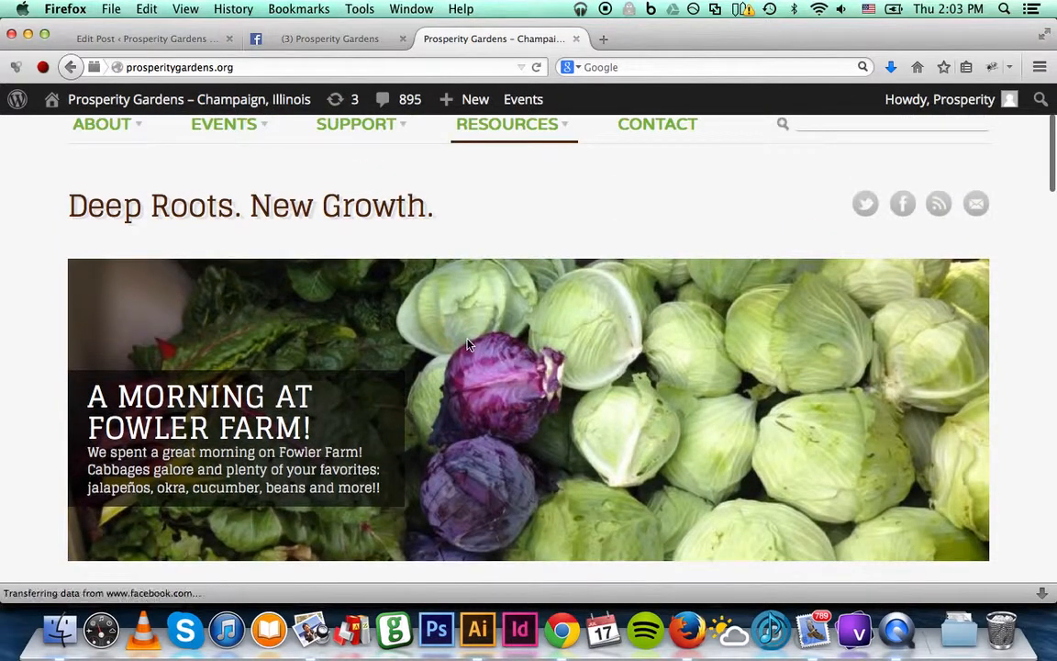
scroll(468, 345, down, 2)
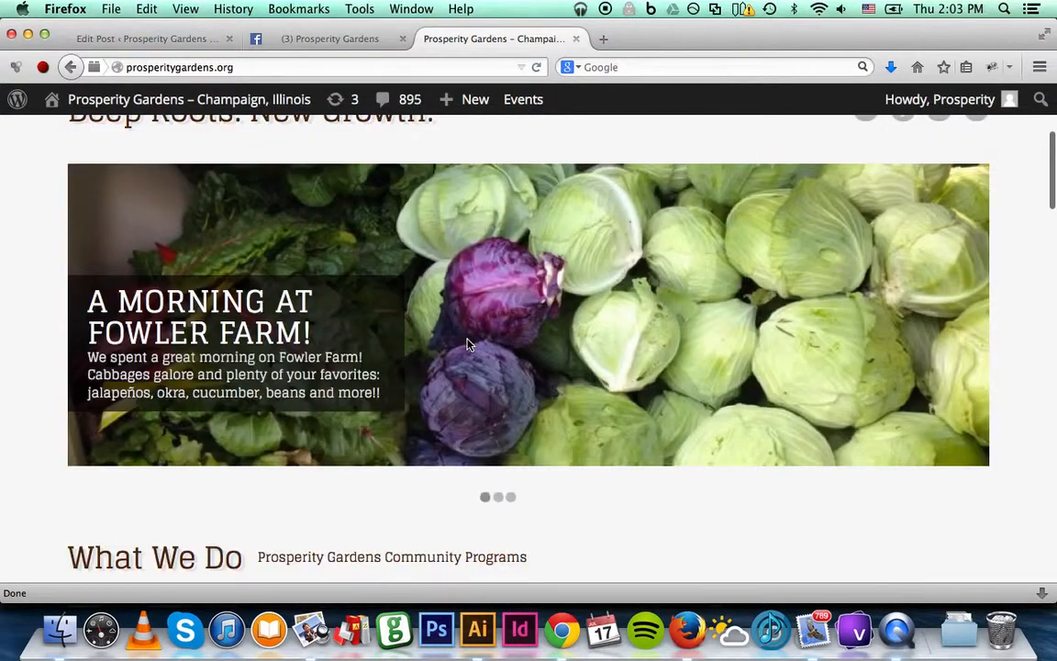